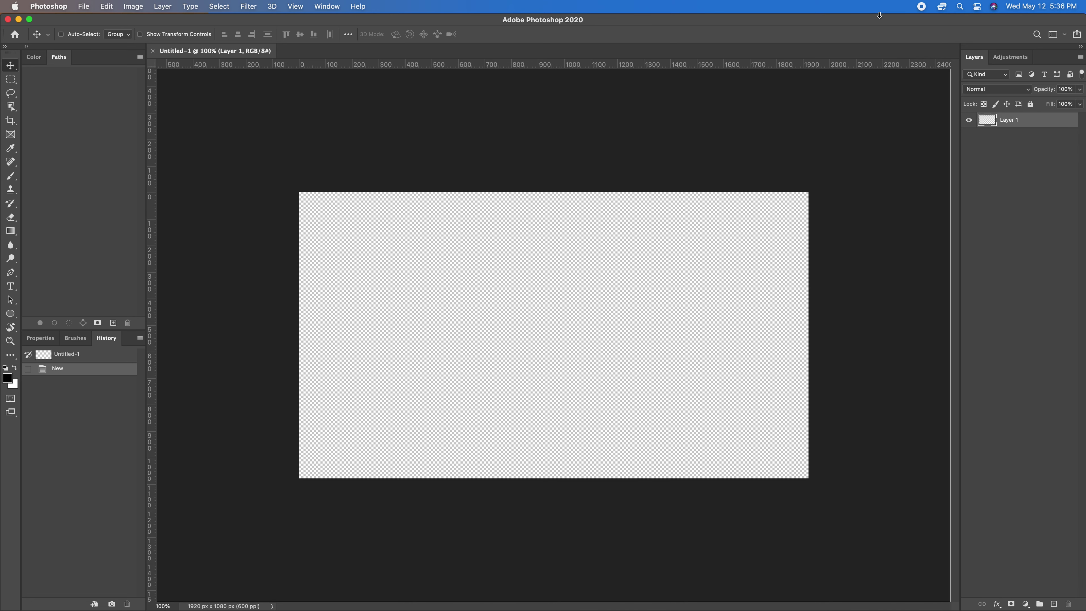
Step: Place the 39096109-funny-crab-cartoon image into the blank document as an embedded smart object
{"action": "left_click_drag", "start_coordinate": [924, 23], "coordinate": [747, 5]}
{"action": "left_click_drag", "start_coordinate": [1054, 49], "coordinate": [521, 297]}
{"action": "left_click_drag", "start_coordinate": [532, 19], "coordinate": [707, 12]}
{"action": "key", "text": "Return"}
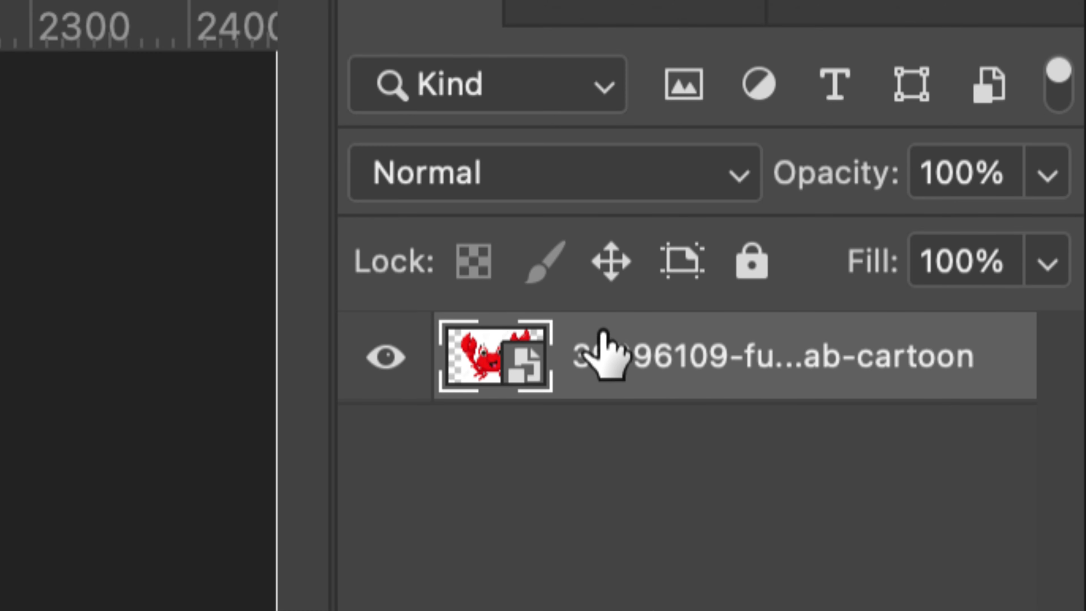
{"action": "double_click", "coordinate": [733, 334]}
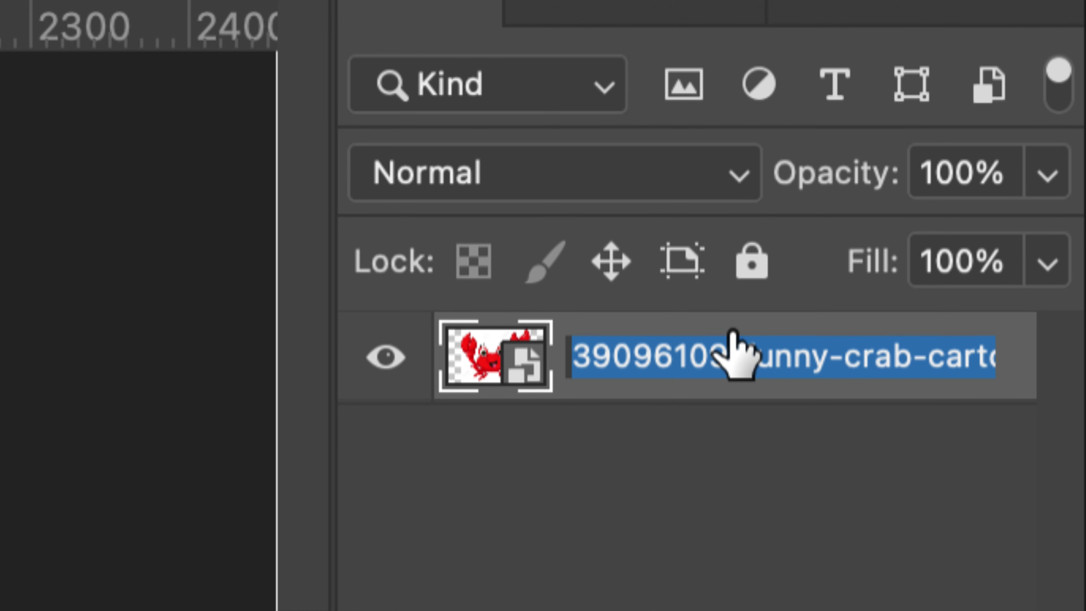
{"action": "left_click", "coordinate": [1015, 369]}
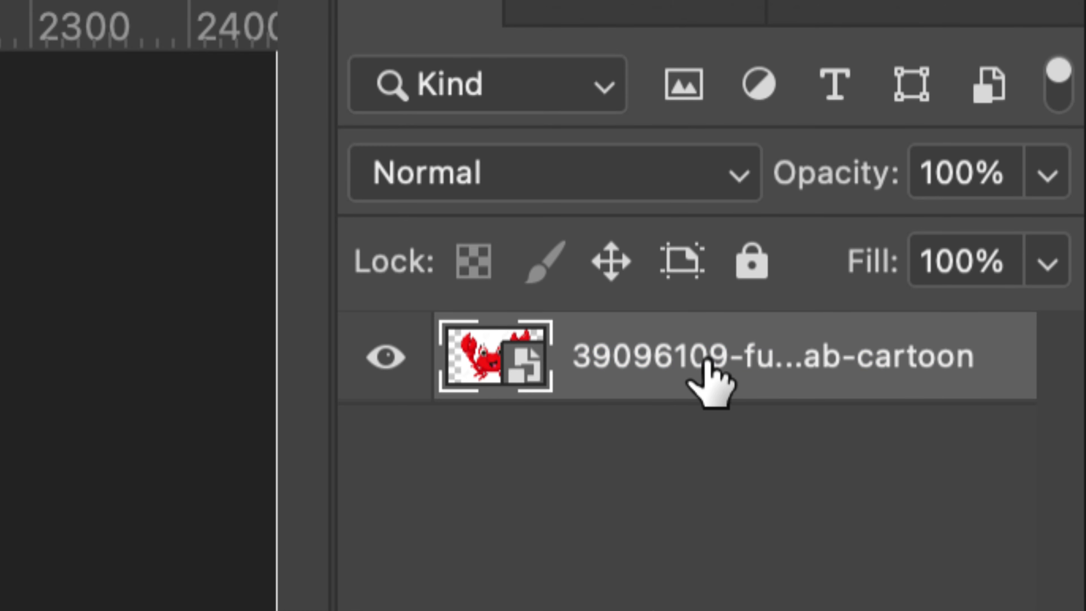
{"action": "double_click", "coordinate": [697, 389]}
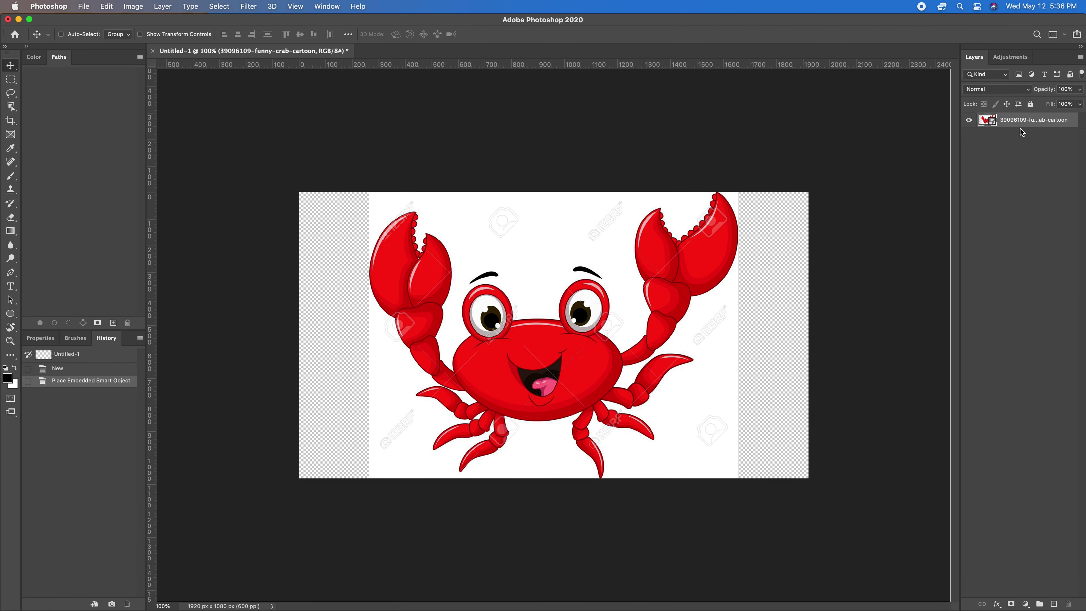
{"action": "double_click", "coordinate": [1017, 128]}
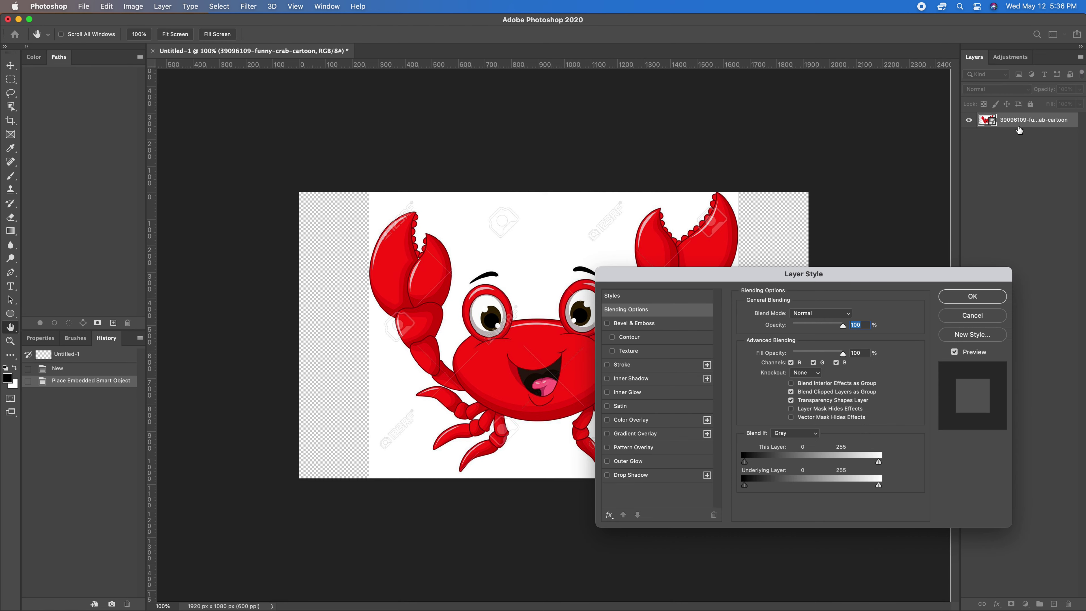
{"action": "key", "text": "Escape"}
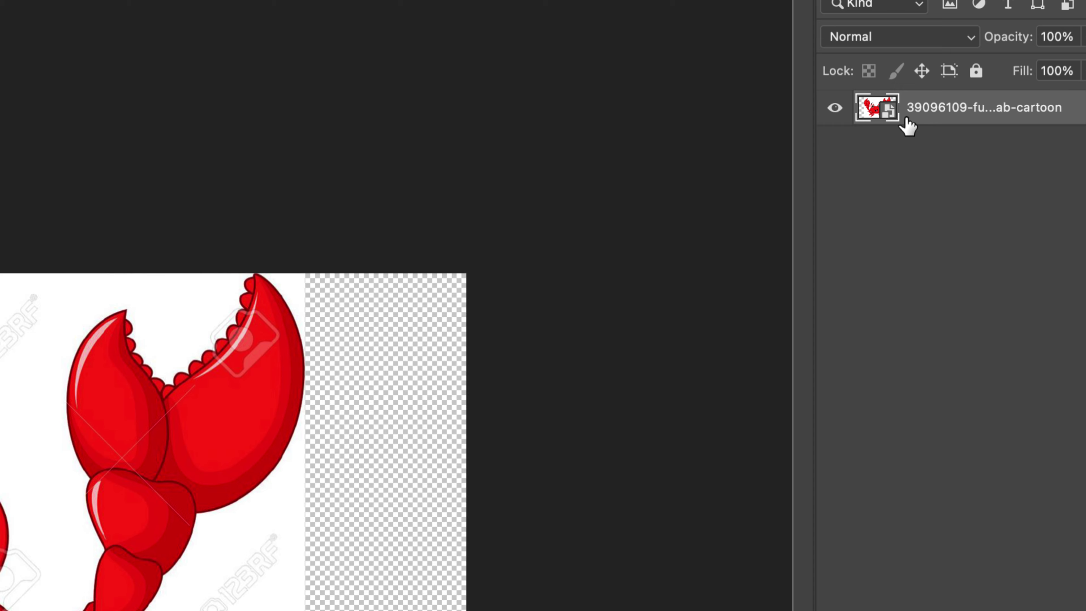
{"action": "right_click", "coordinate": [913, 124]}
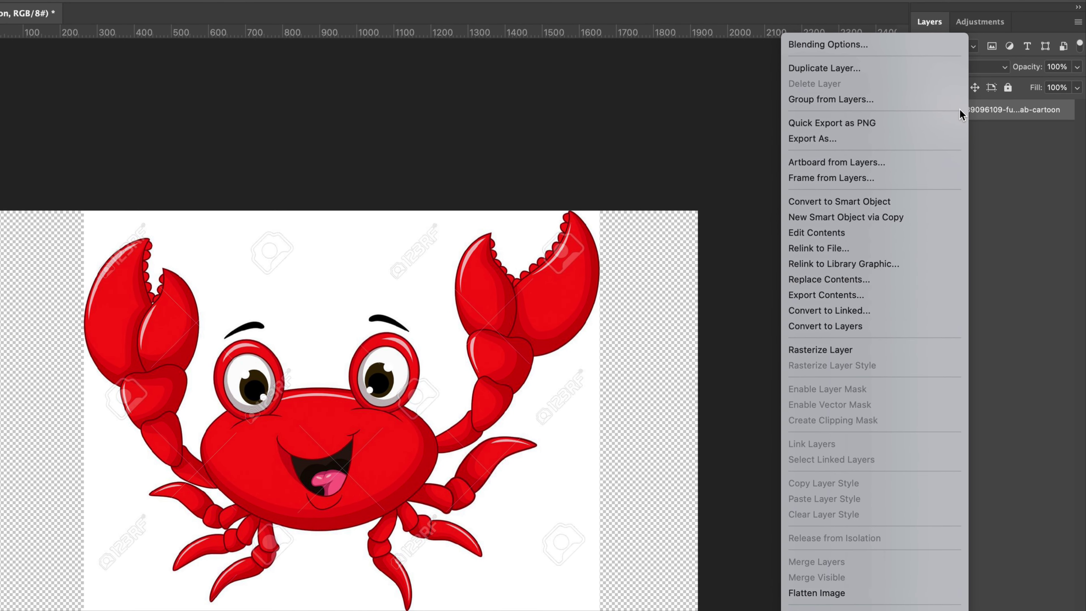
{"action": "left_click", "coordinate": [880, 353]}
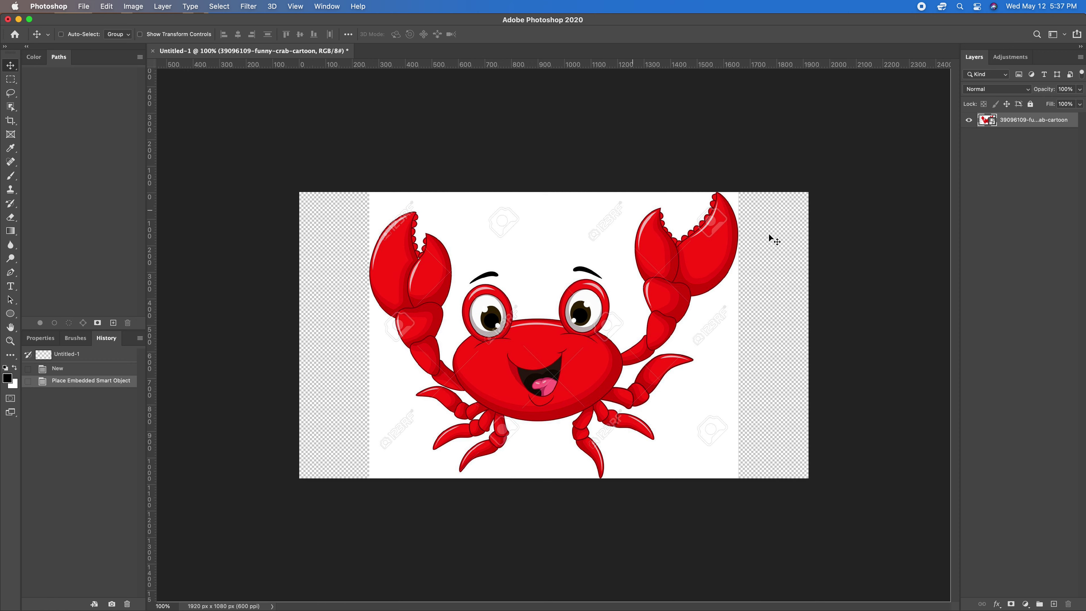
Step: Shift the crab image slightly to the right and add a new empty layer beneath it in the layer stack
{"action": "left_click_drag", "start_coordinate": [538, 285], "coordinate": [567, 249]}
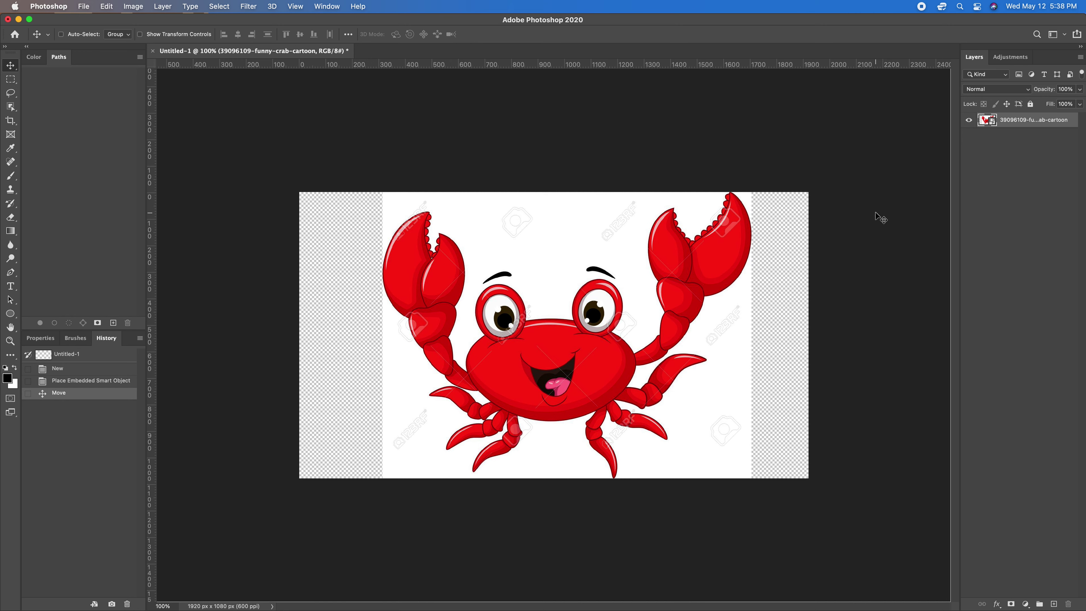
{"action": "key", "text": "super+shift+n"}
{"action": "key", "text": "Return"}
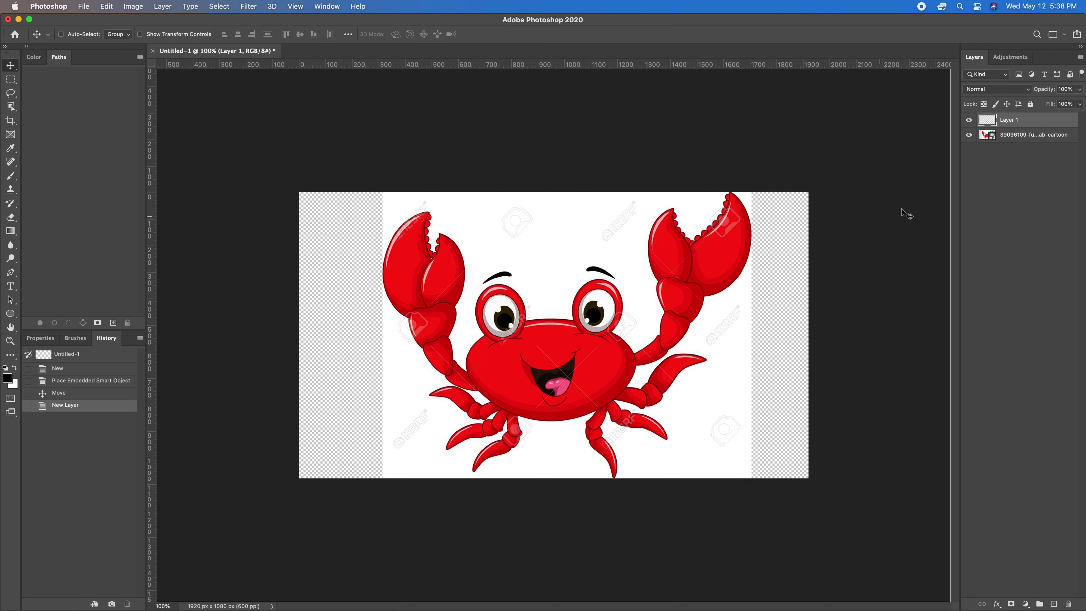
{"action": "left_click_drag", "start_coordinate": [1053, 125], "coordinate": [1015, 234]}
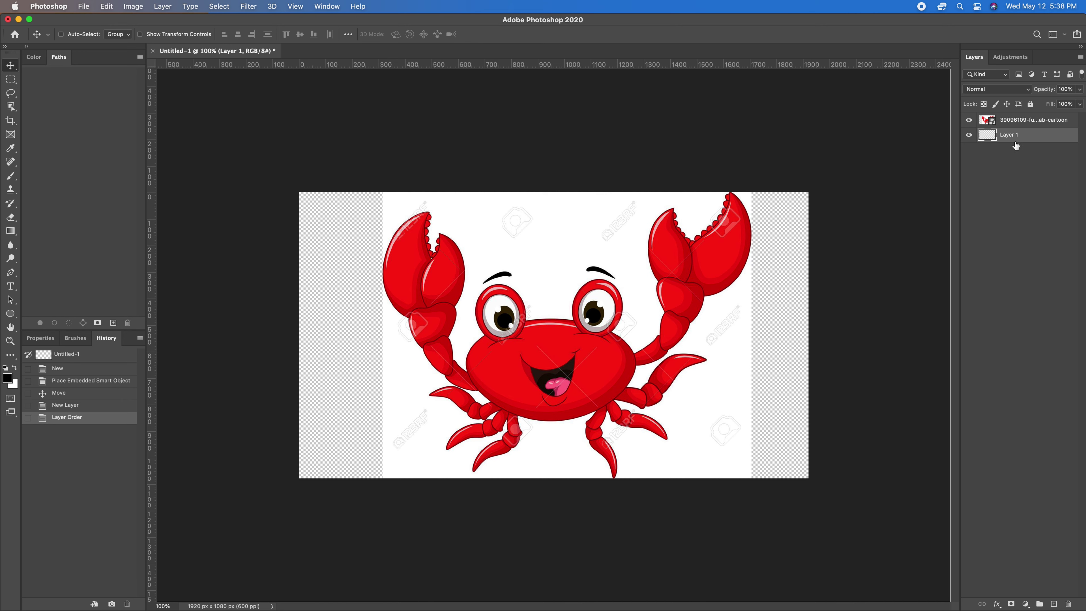
Step: Try moving the empty layer and the crab layer on the canvas, and delete the empty Layer 1
{"action": "left_click_drag", "start_coordinate": [538, 281], "coordinate": [540, 281]}
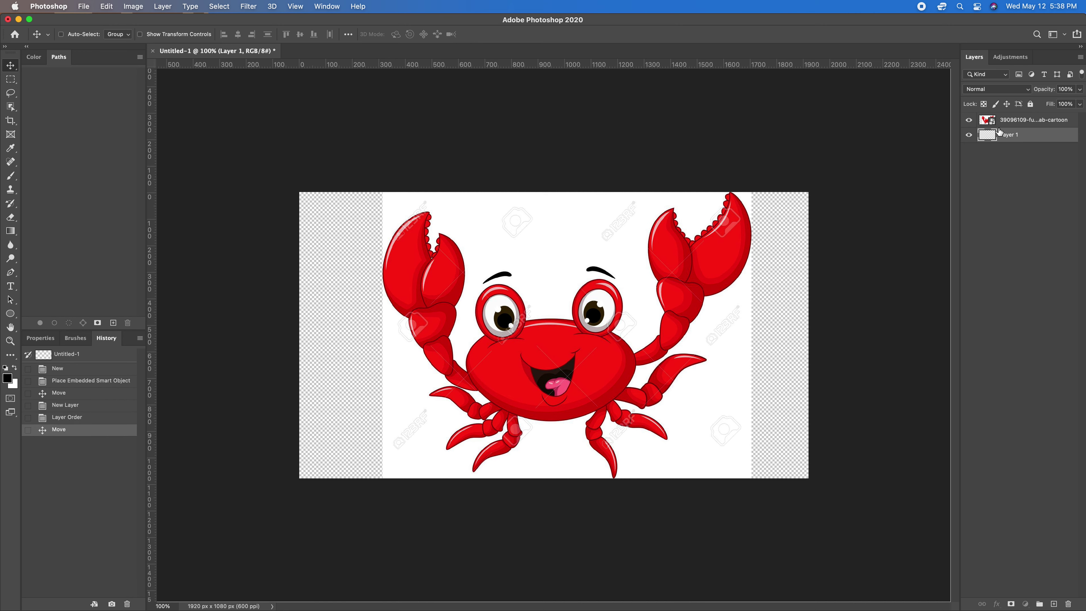
{"action": "left_click", "coordinate": [1012, 122]}
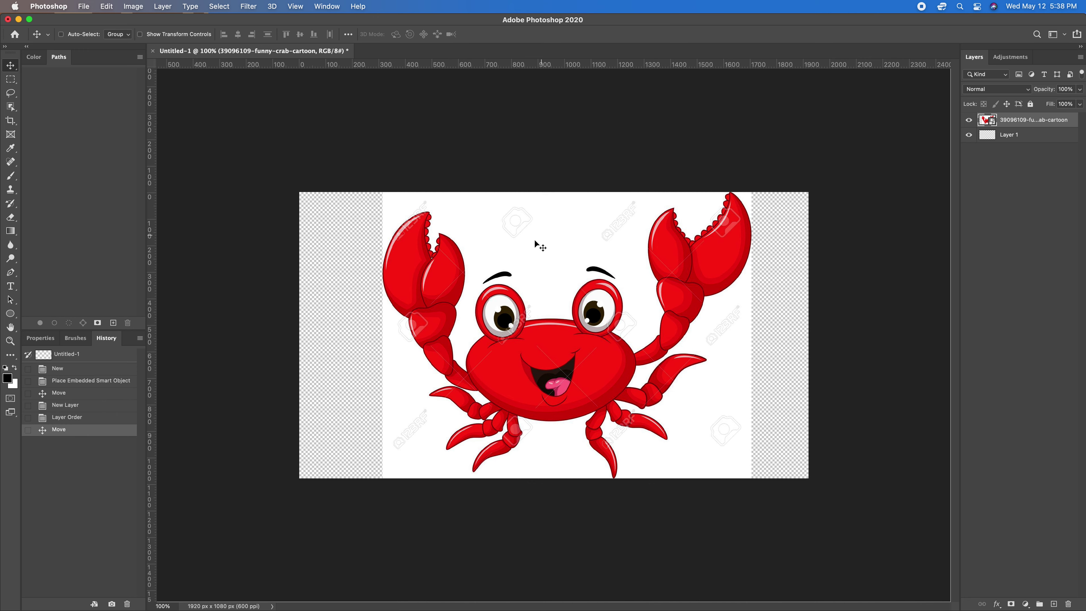
{"action": "mouse_move", "coordinate": [549, 258]}
{"action": "left_mouse_down"}
{"action": "mouse_move", "coordinate": [601, 270]}
{"action": "mouse_move", "coordinate": [579, 296]}
{"action": "mouse_move", "coordinate": [529, 247]}
{"action": "mouse_move", "coordinate": [543, 323]}
{"action": "mouse_move", "coordinate": [602, 324]}
{"action": "mouse_move", "coordinate": [582, 296]}
{"action": "mouse_move", "coordinate": [506, 319]}
{"action": "mouse_move", "coordinate": [506, 259]}
{"action": "mouse_move", "coordinate": [526, 240]}
{"action": "mouse_move", "coordinate": [543, 270]}
{"action": "mouse_move", "coordinate": [537, 249]}
{"action": "left_mouse_up"}
{"action": "left_click", "coordinate": [1022, 140]}
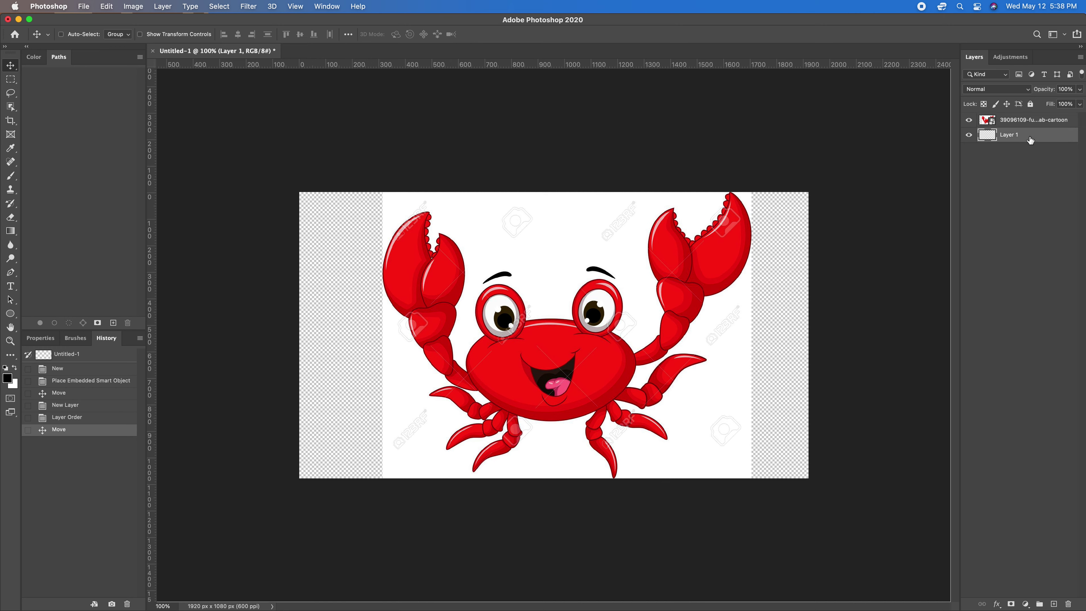
{"action": "key", "text": "Delete"}
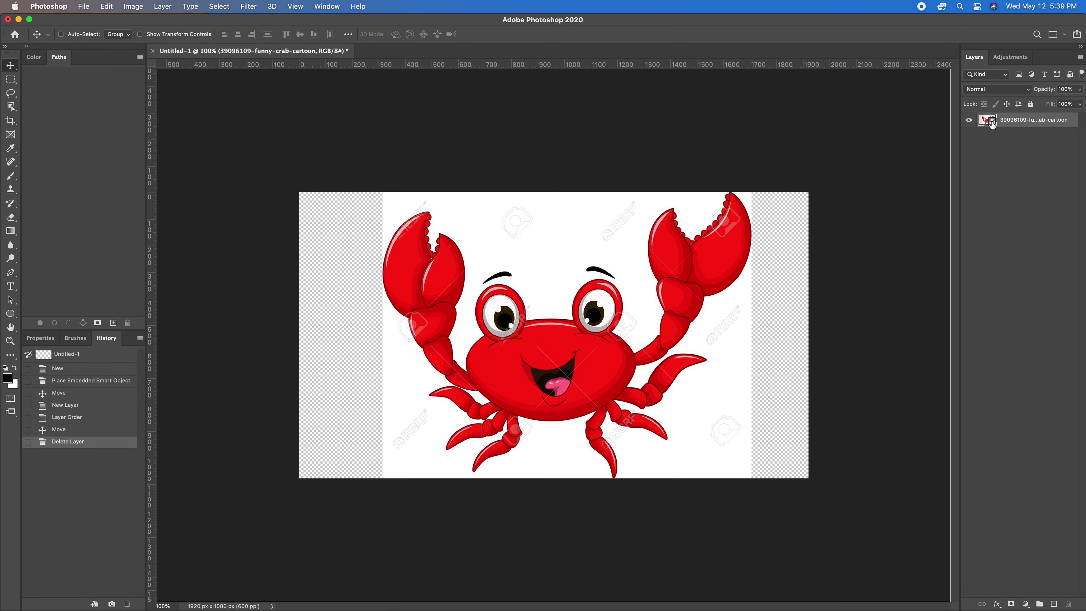
Step: Rasterize the crab smart object layer and activate the Pen tool
{"action": "right_click", "coordinate": [1004, 129]}
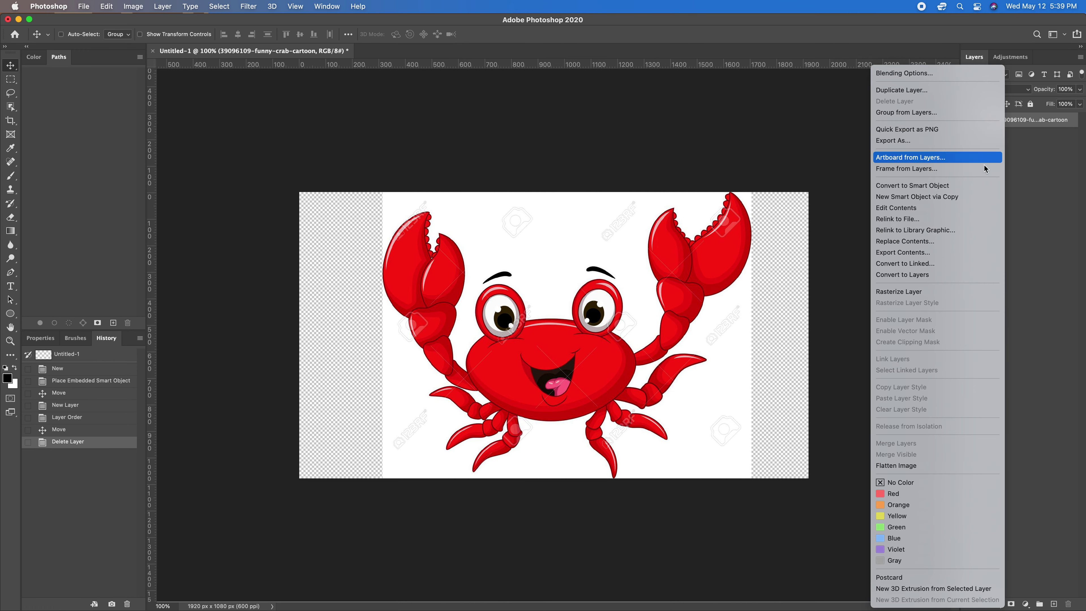
{"action": "left_click", "coordinate": [935, 294]}
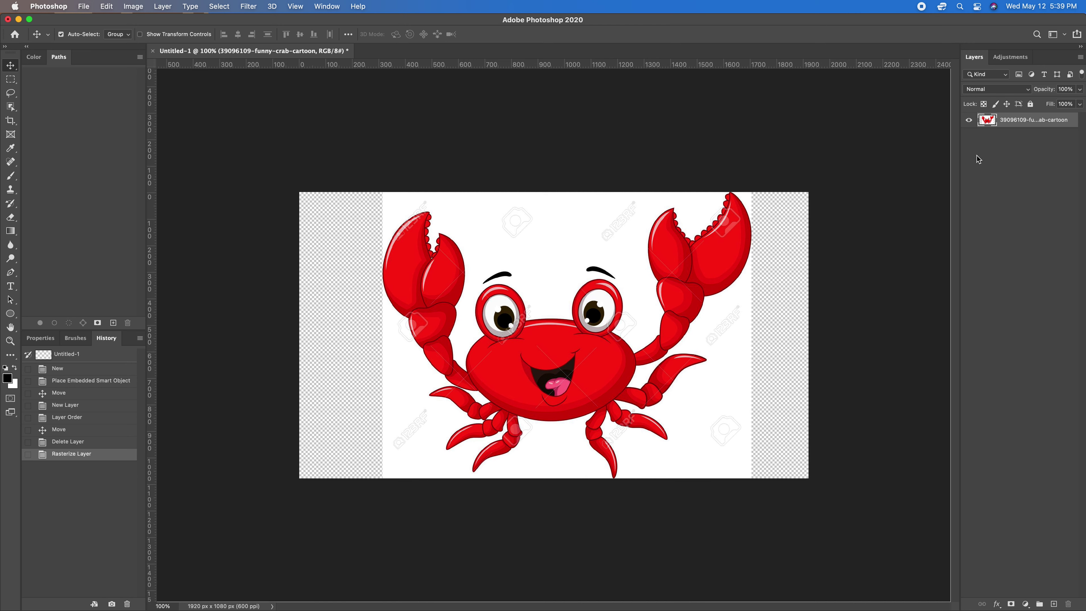
{"action": "key", "text": "super"}
{"action": "key", "text": "p"}
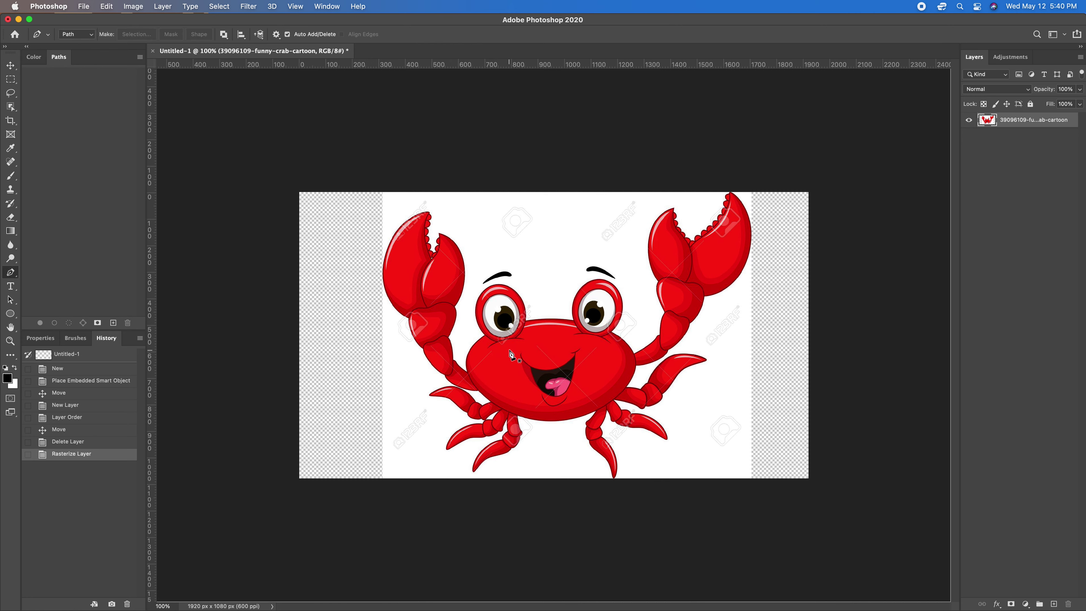
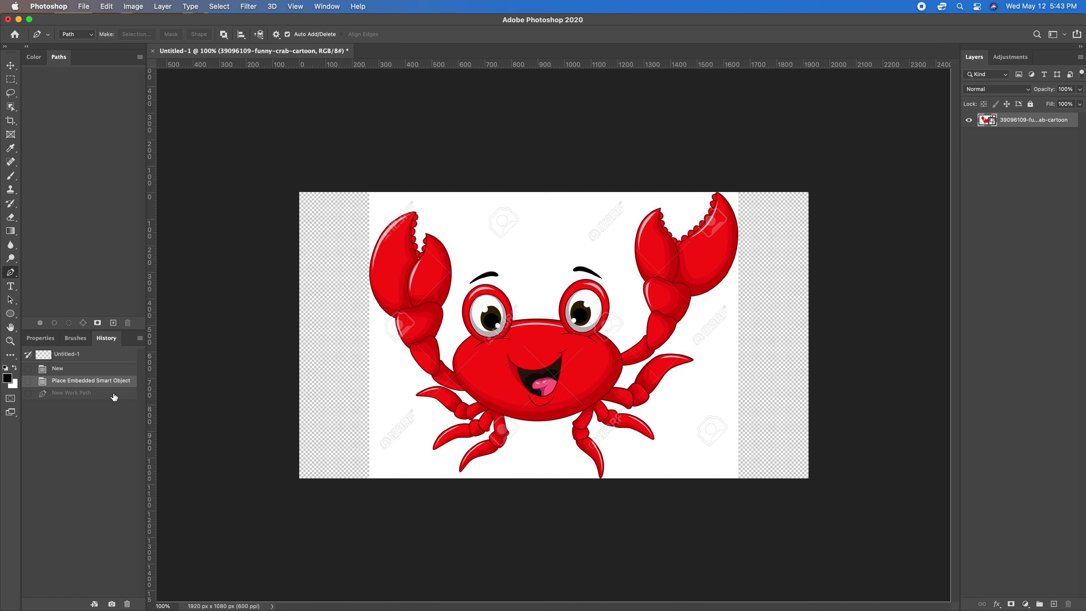
{"action": "right_click", "coordinate": [992, 124]}
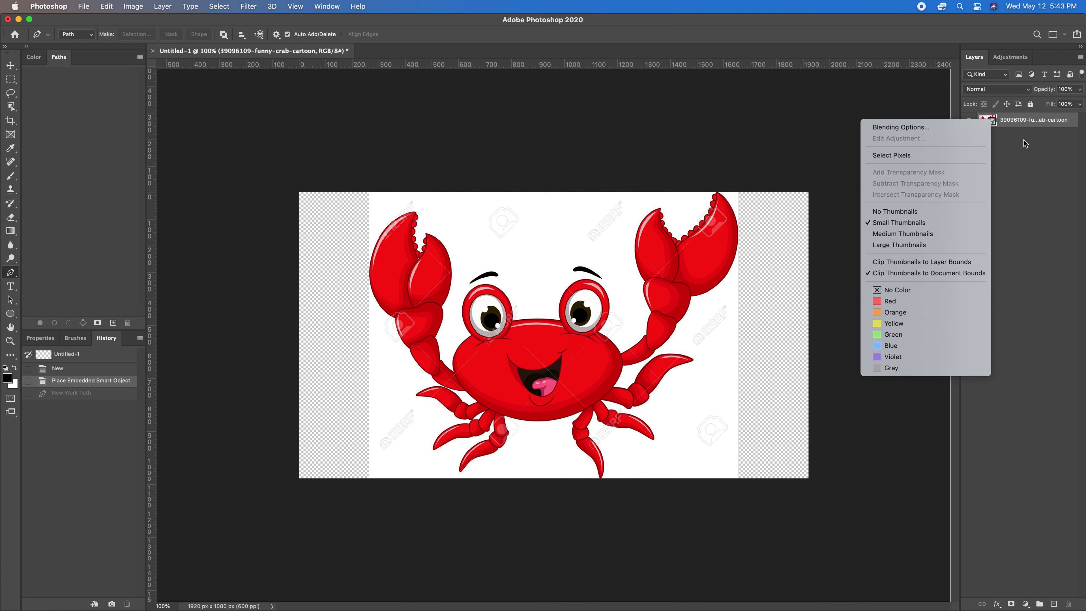
{"action": "left_click", "coordinate": [1024, 141]}
{"action": "right_click", "coordinate": [987, 122]}
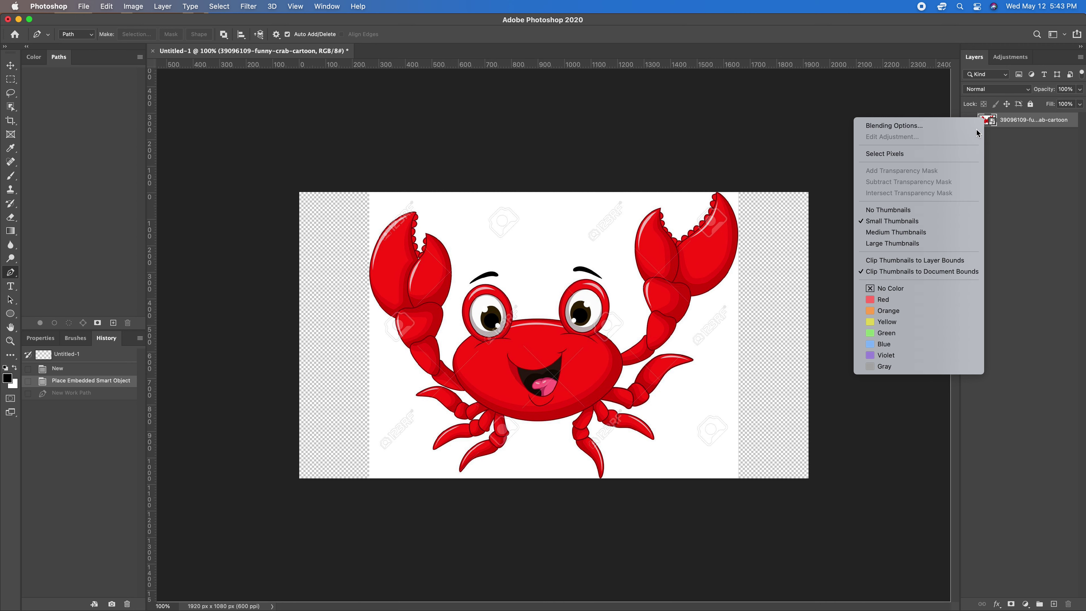
{"action": "left_click", "coordinate": [1019, 159]}
{"action": "right_click", "coordinate": [985, 125]}
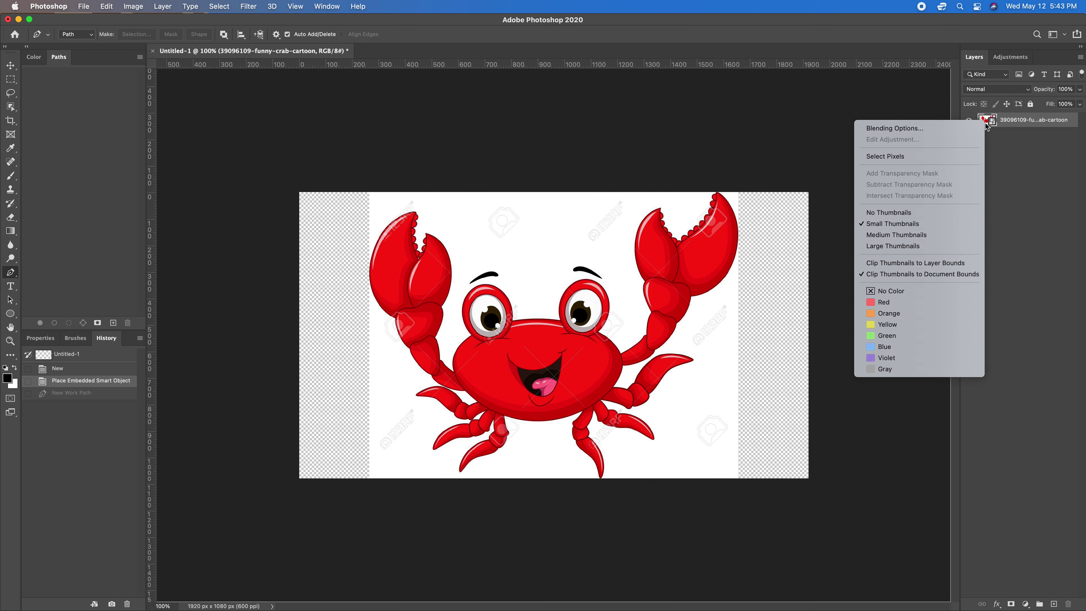
{"action": "left_click", "coordinate": [1009, 141]}
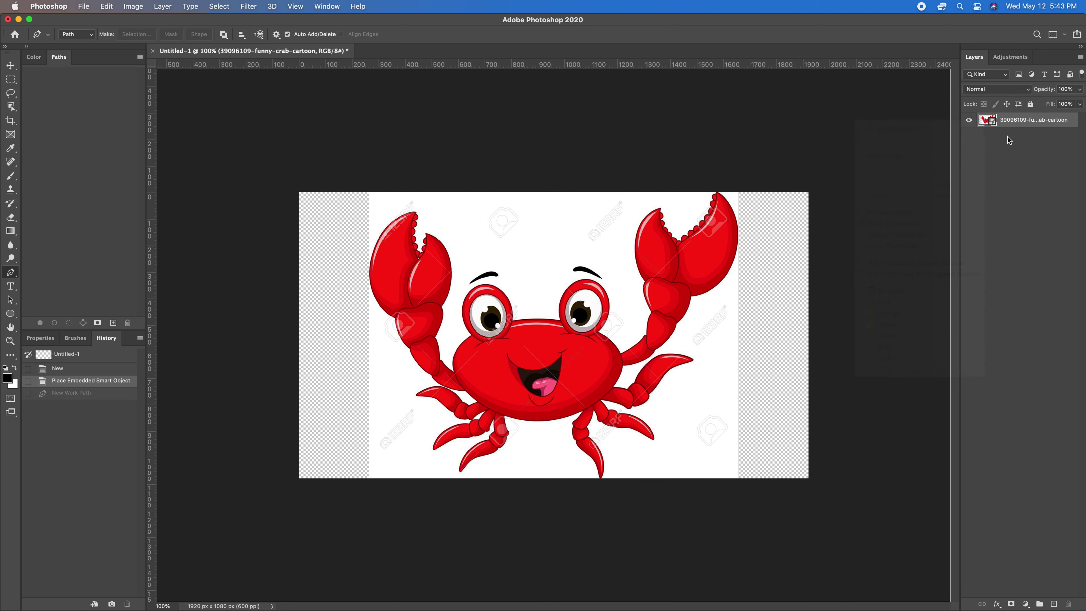
{"action": "right_click", "coordinate": [1041, 123]}
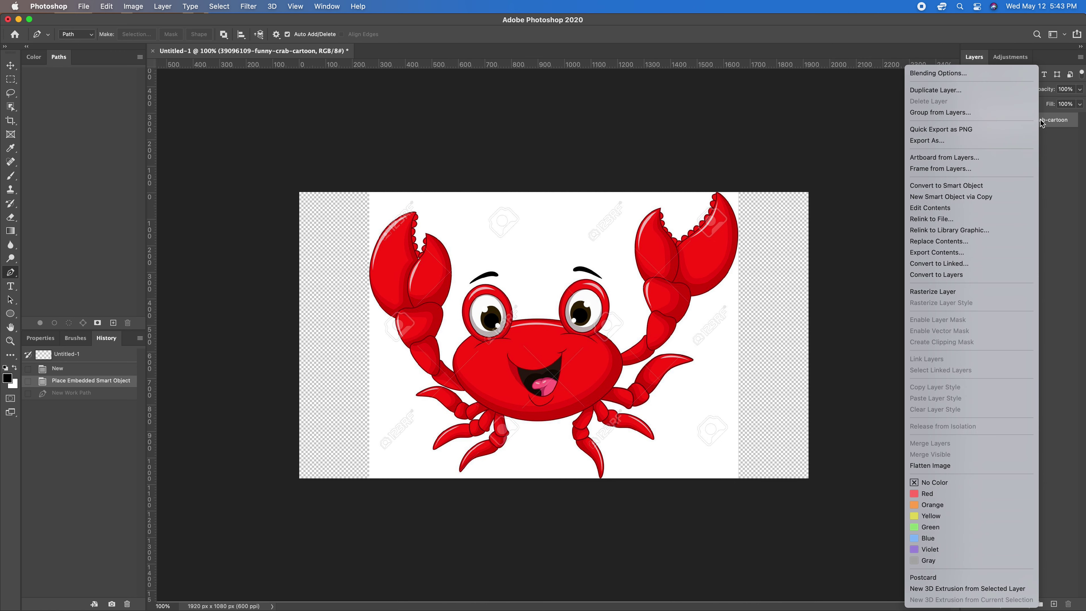
{"action": "left_click", "coordinate": [1072, 154]}
{"action": "right_click", "coordinate": [987, 124]}
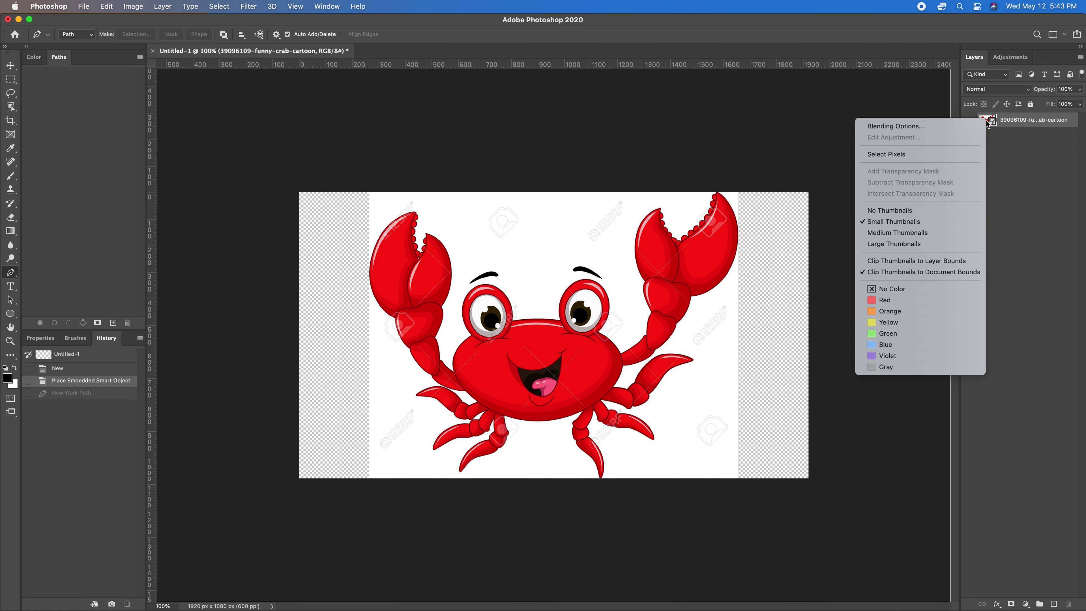
Step: Rasterize the placed crab layer so its pixels can be edited directly
{"action": "right_click", "coordinate": [1020, 125]}
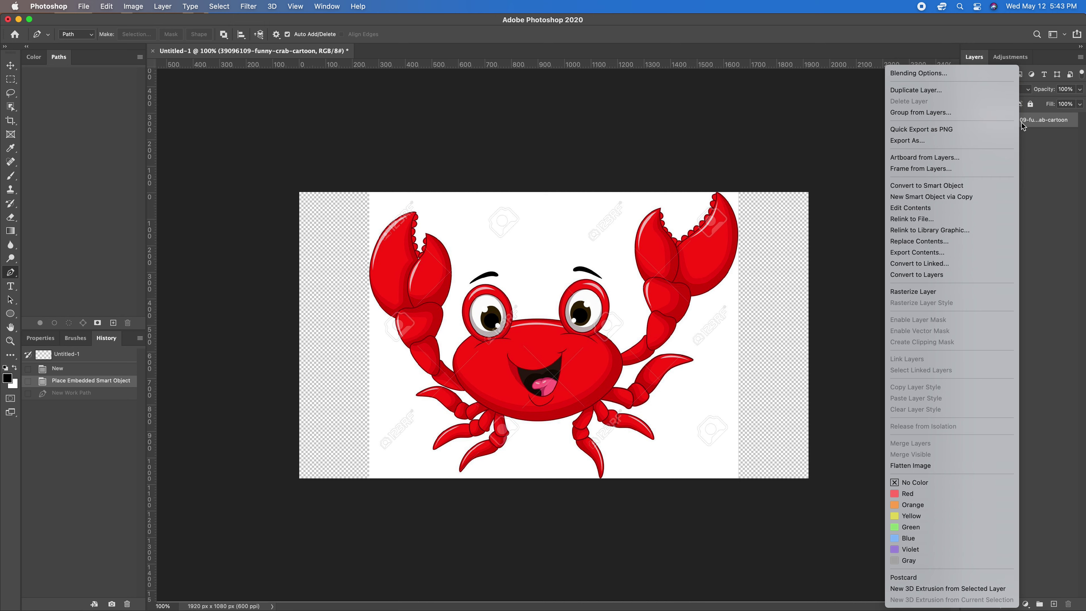
{"action": "left_click", "coordinate": [963, 292]}
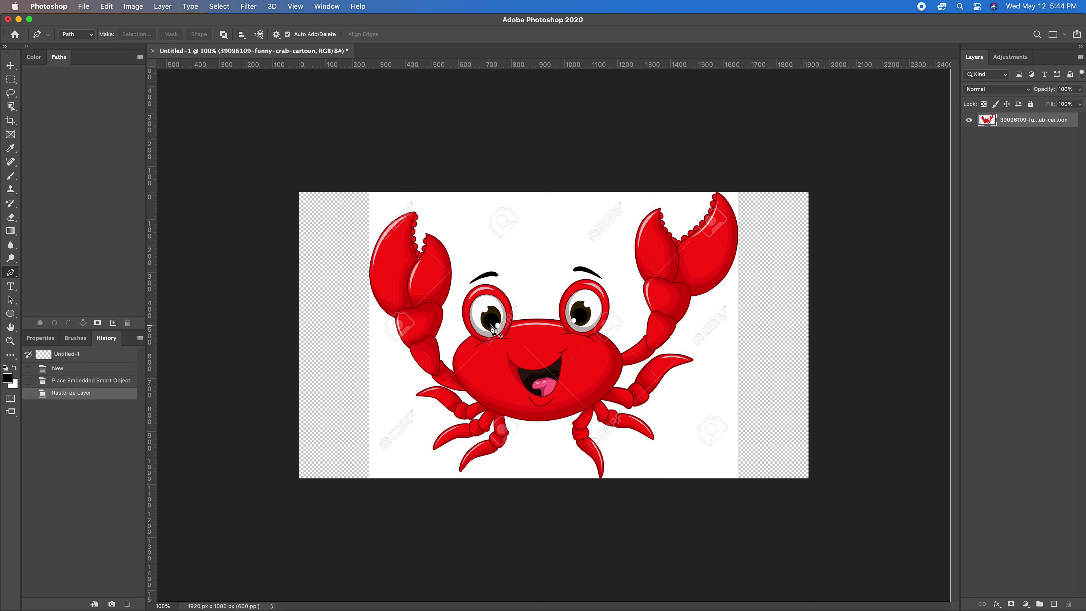
Step: Select the white background area above the crab with the Magic Wand tool, delete it and clear the selection
{"action": "scroll", "coordinate": [492, 329], "scroll_direction": "up", "scroll_amount": 5}
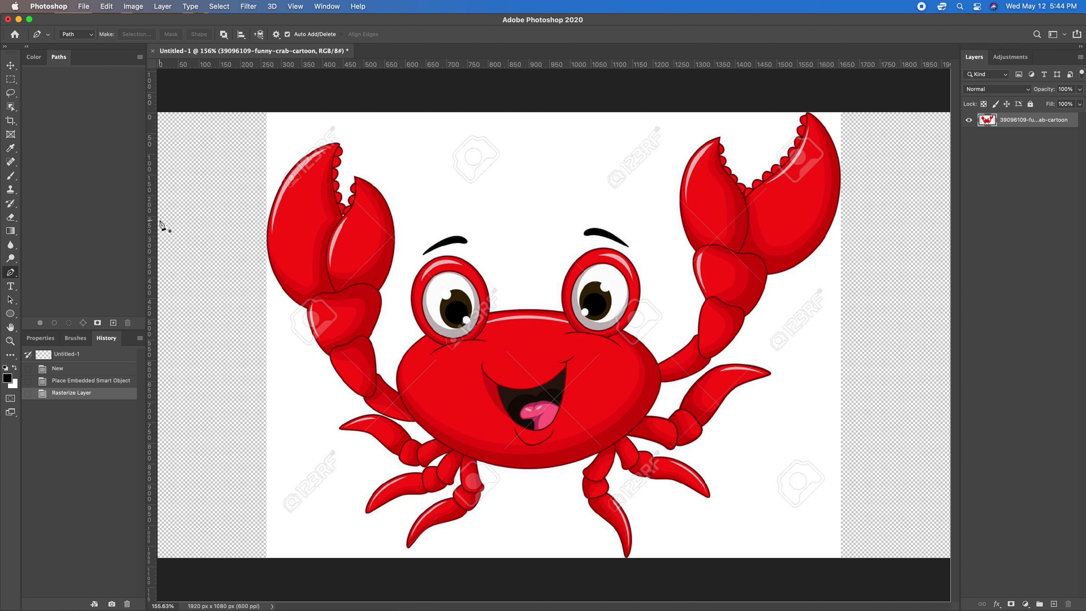
{"action": "key", "text": "w"}
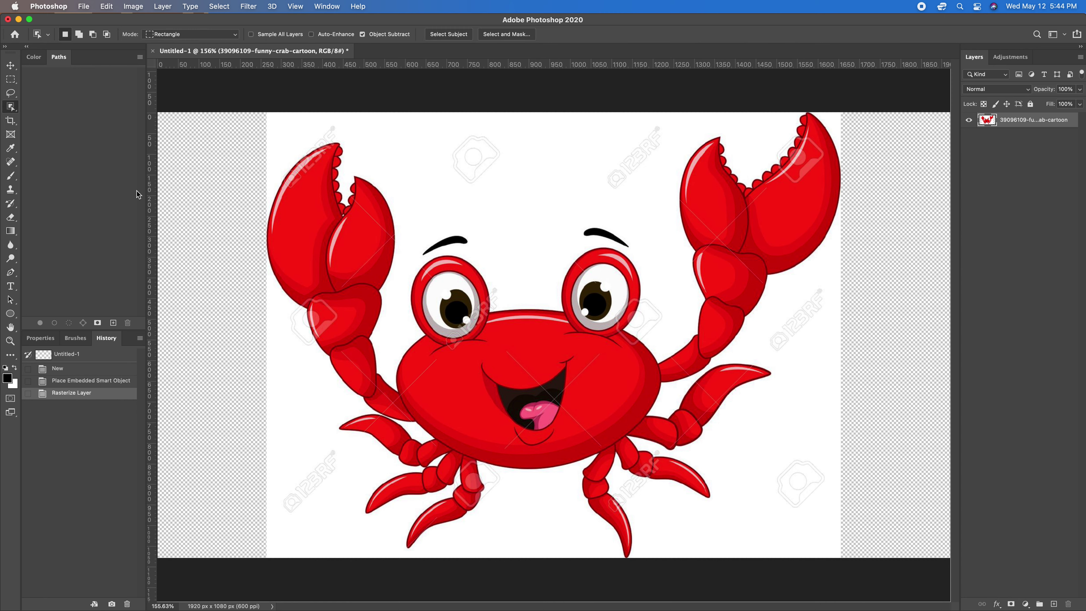
{"action": "right_click", "coordinate": [11, 107]}
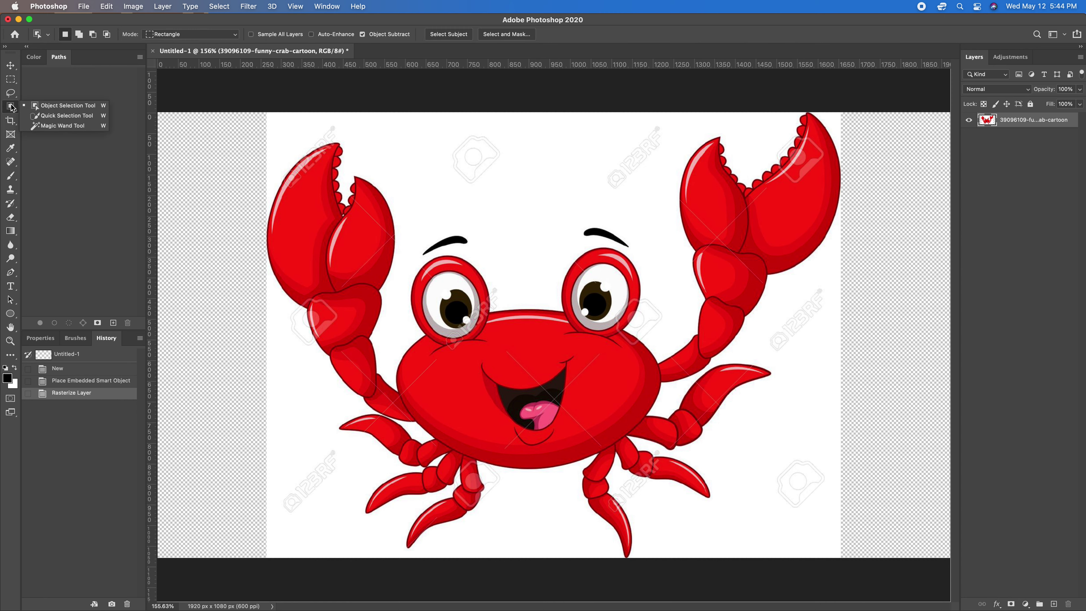
{"action": "left_click", "coordinate": [74, 126]}
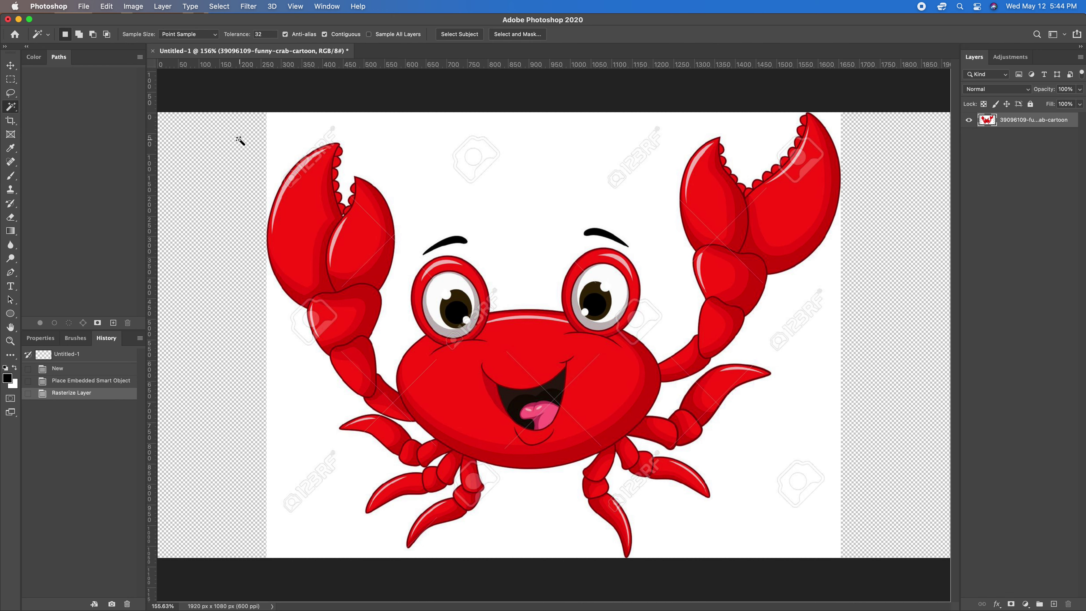
{"action": "left_click", "coordinate": [370, 146]}
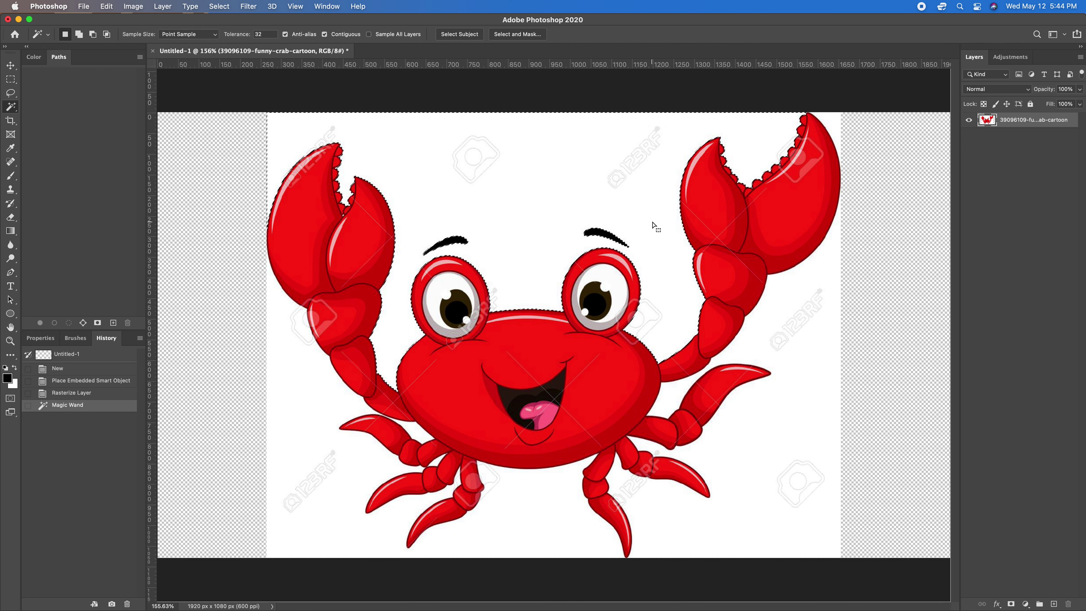
{"action": "key", "text": "Delete"}
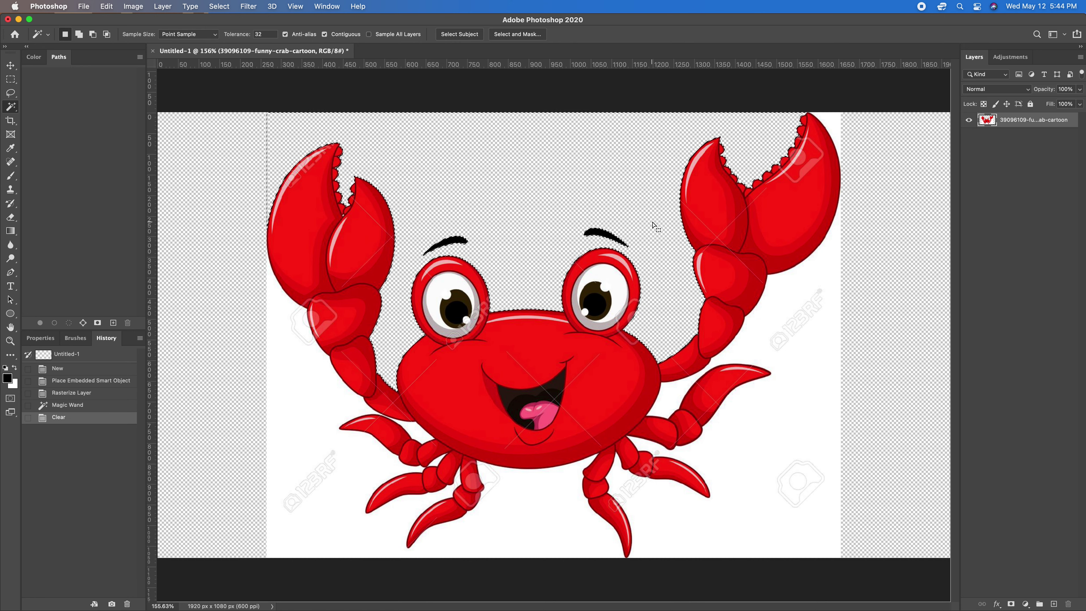
{"action": "key", "text": "super+d"}
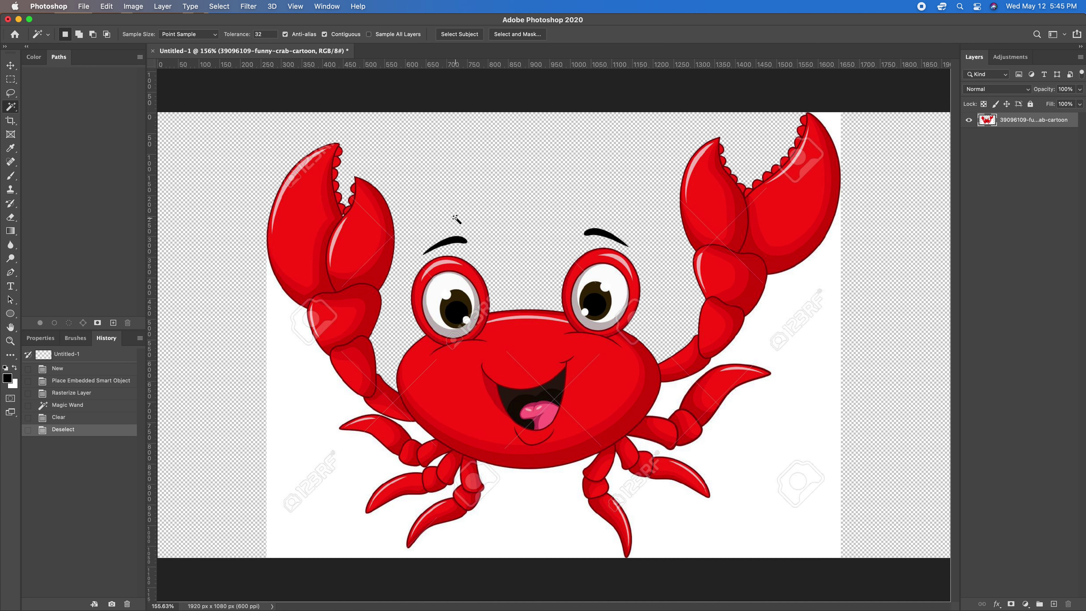
{"action": "scroll", "coordinate": [456, 219], "scroll_direction": "down", "scroll_amount": 5}
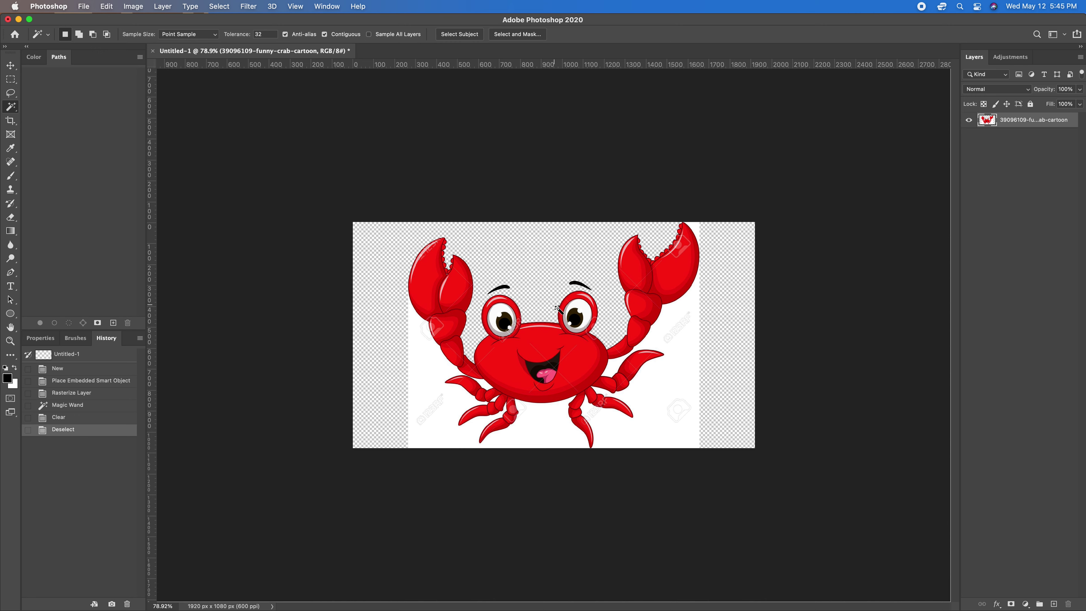
Step: Select and delete the white background on the crab's right side and beneath its body using the Magic Wand
{"action": "left_click", "coordinate": [676, 326]}
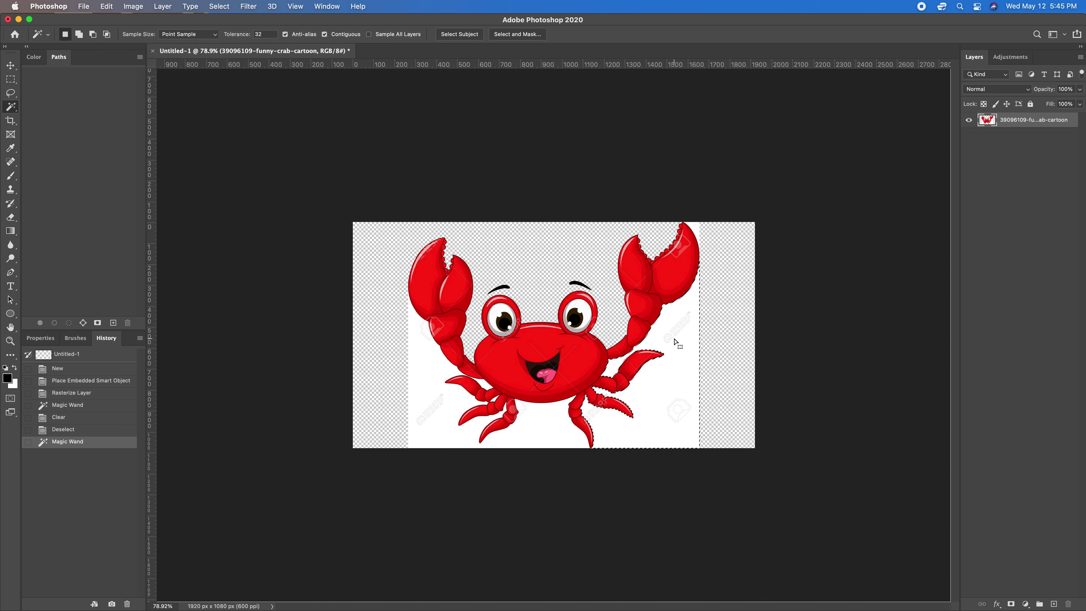
{"action": "key", "text": "Delete"}
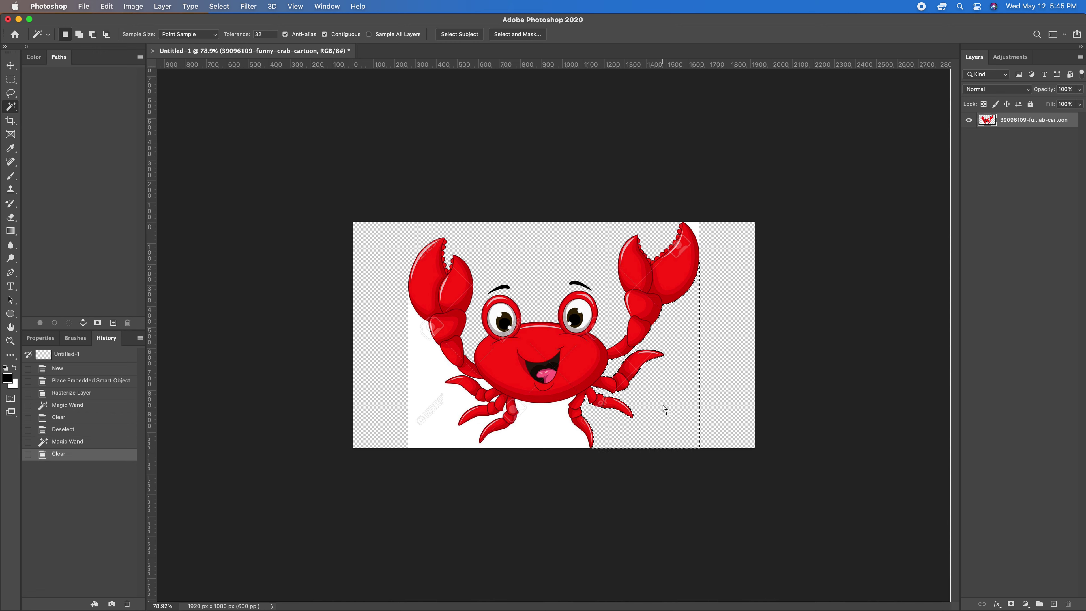
{"action": "left_click", "coordinate": [546, 426]}
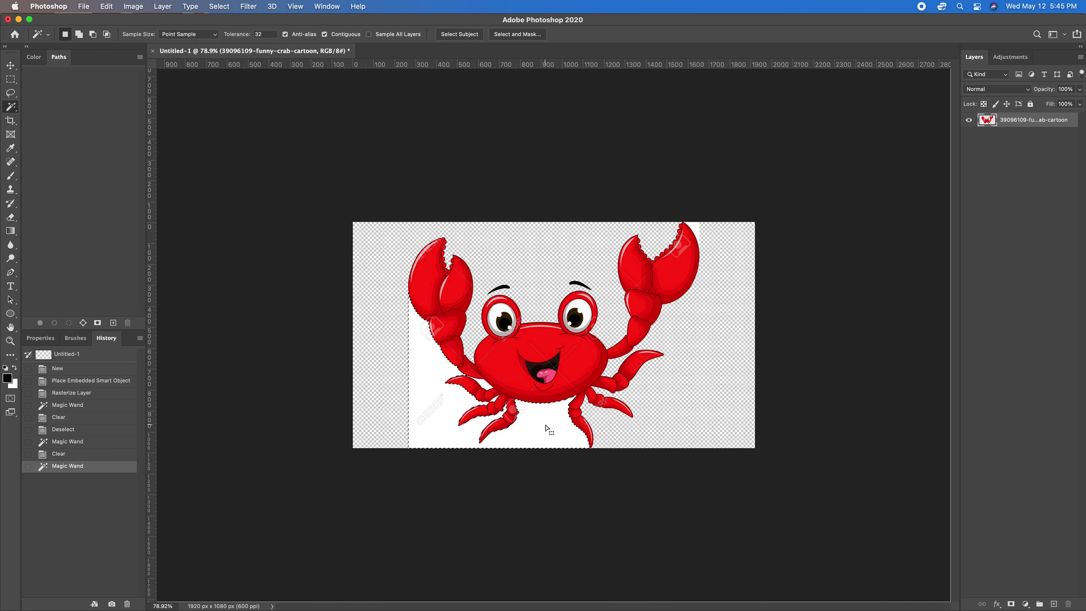
{"action": "key", "text": "Delete"}
Step: Remove the small white gaps between the crab's left-side legs with the Magic Wand and clear the selection
{"action": "left_click", "coordinate": [485, 385]}
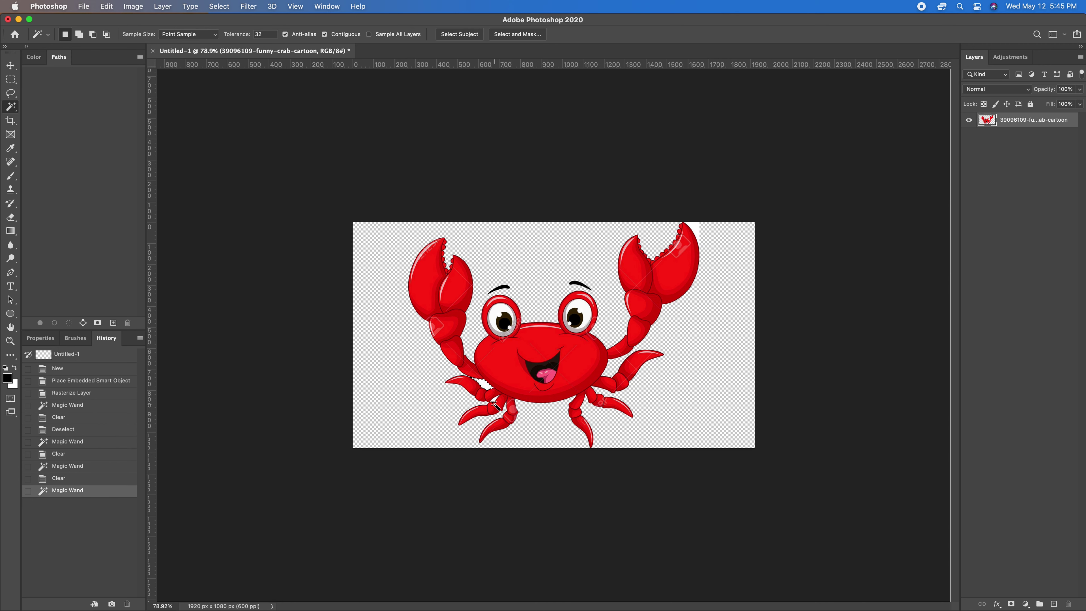
{"action": "key", "text": "Delete"}
{"action": "left_click", "coordinate": [500, 407]}
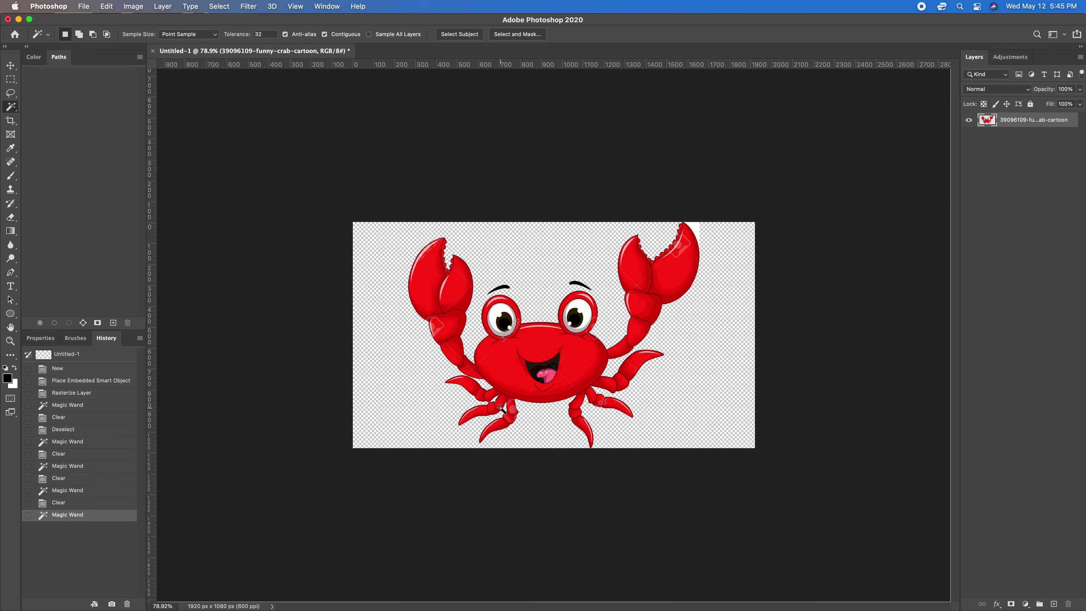
{"action": "key", "text": "Delete"}
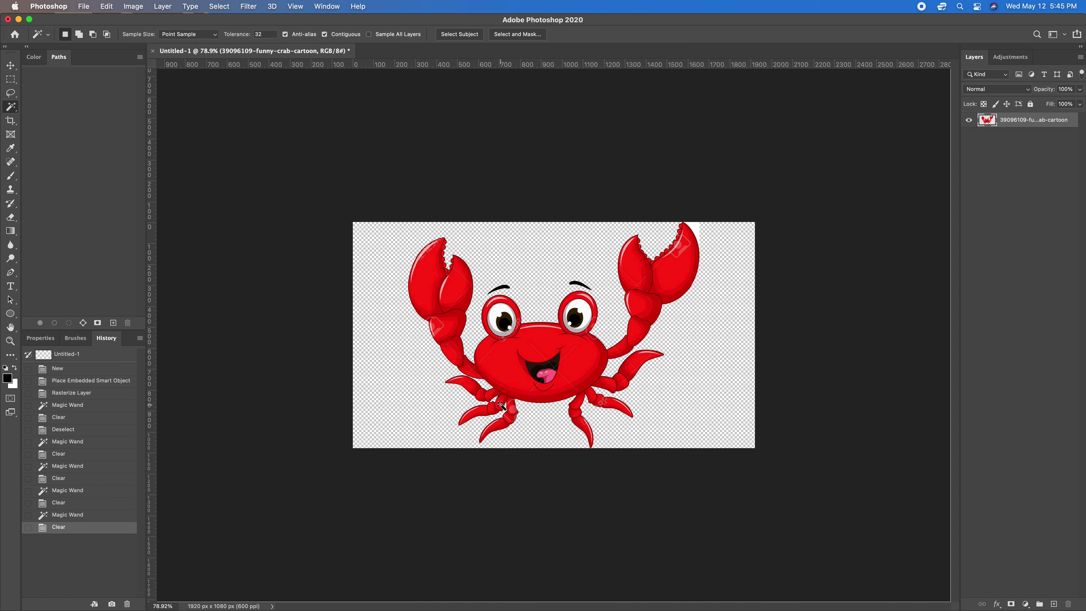
{"action": "key", "text": "super+equal"}
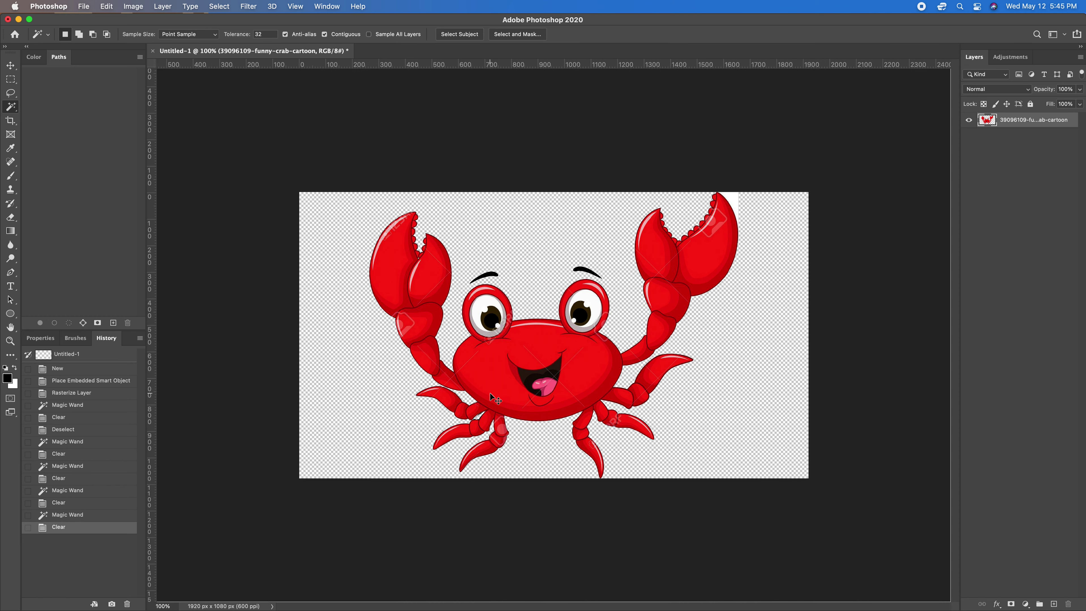
{"action": "key", "text": "super+equal"}
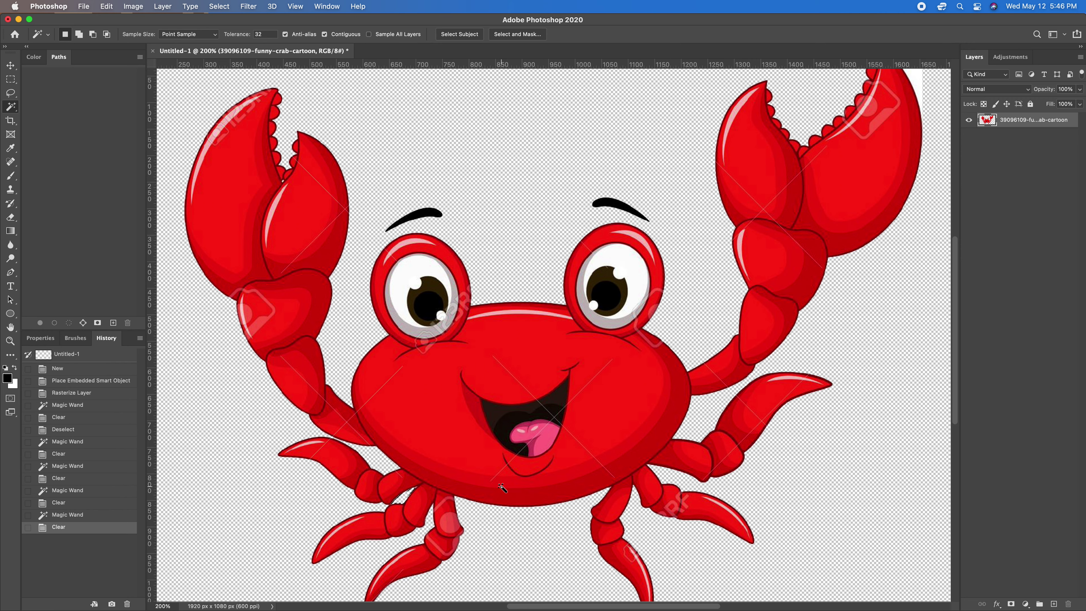
{"action": "right_click", "coordinate": [405, 501]}
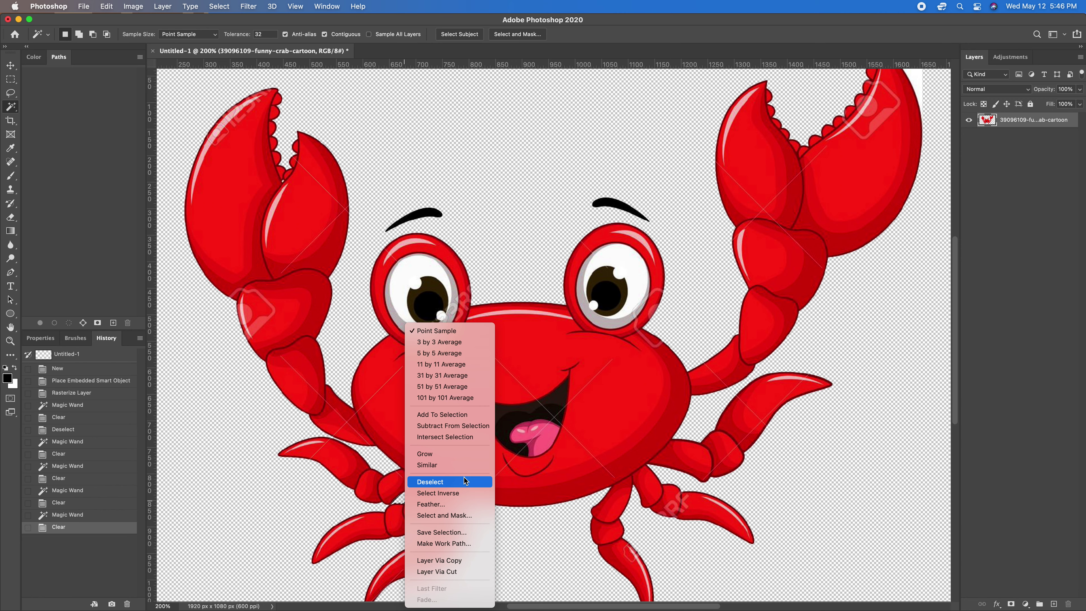
{"action": "left_click", "coordinate": [375, 479]}
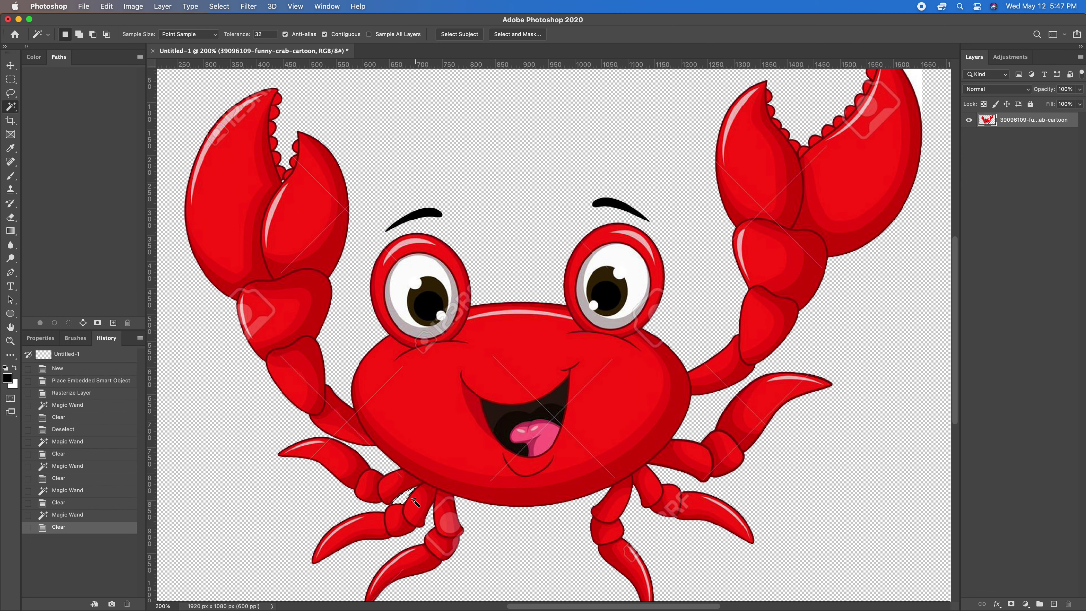
{"action": "right_click", "coordinate": [402, 498]}
{"action": "left_click", "coordinate": [437, 482]}
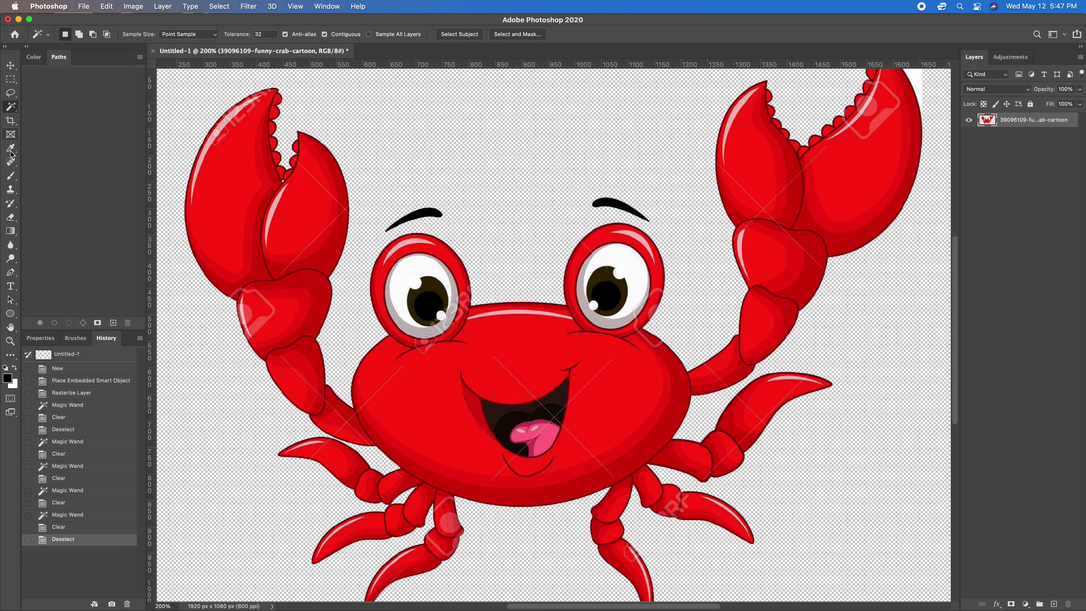
Step: Sample the bright red of the crab's body with the Brush tool and paint over the watermark line right of the mouth
{"action": "left_click", "coordinate": [11, 176]}
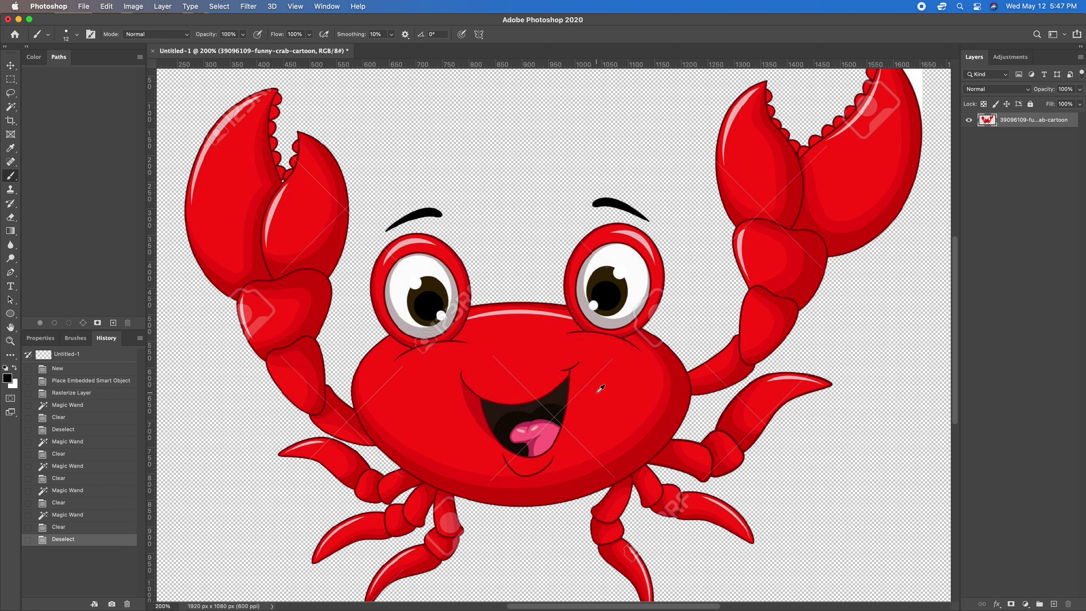
{"action": "left_click", "coordinate": [608, 394], "text": "alt"}
{"action": "key", "text": "super+r"}
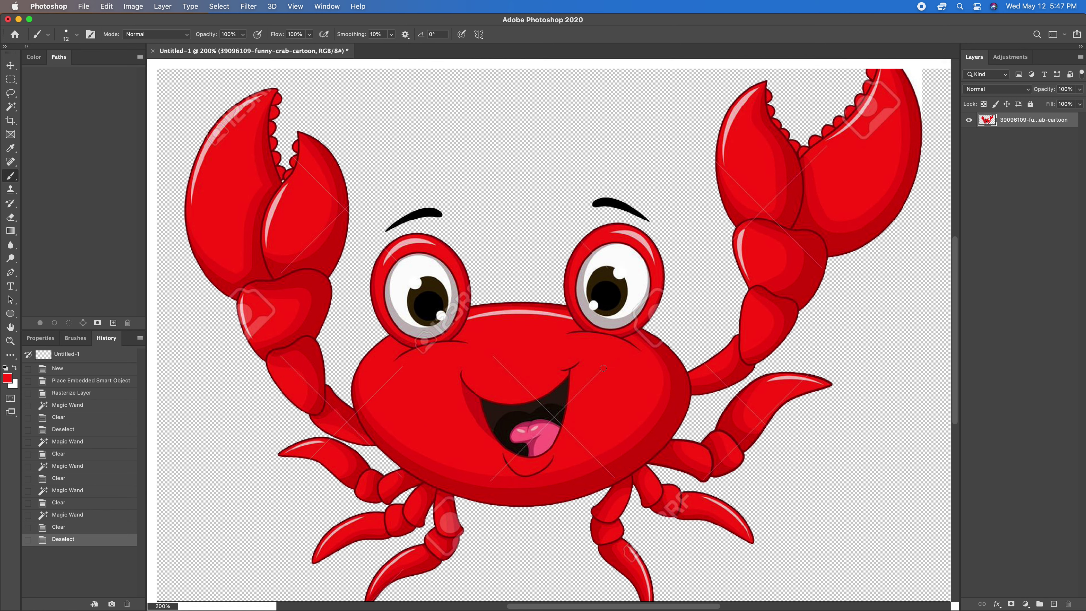
{"action": "left_click", "coordinate": [576, 398]}
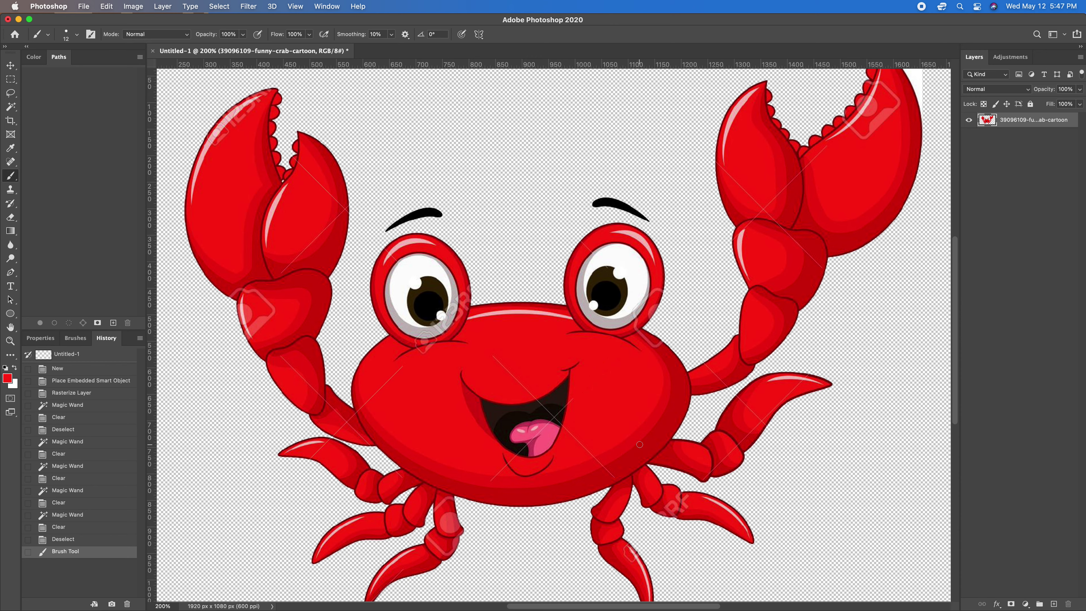
Step: Sample the darker red of the body's shaded edge and paint over the watermark below the right eye
{"action": "key", "text": "super+equal"}
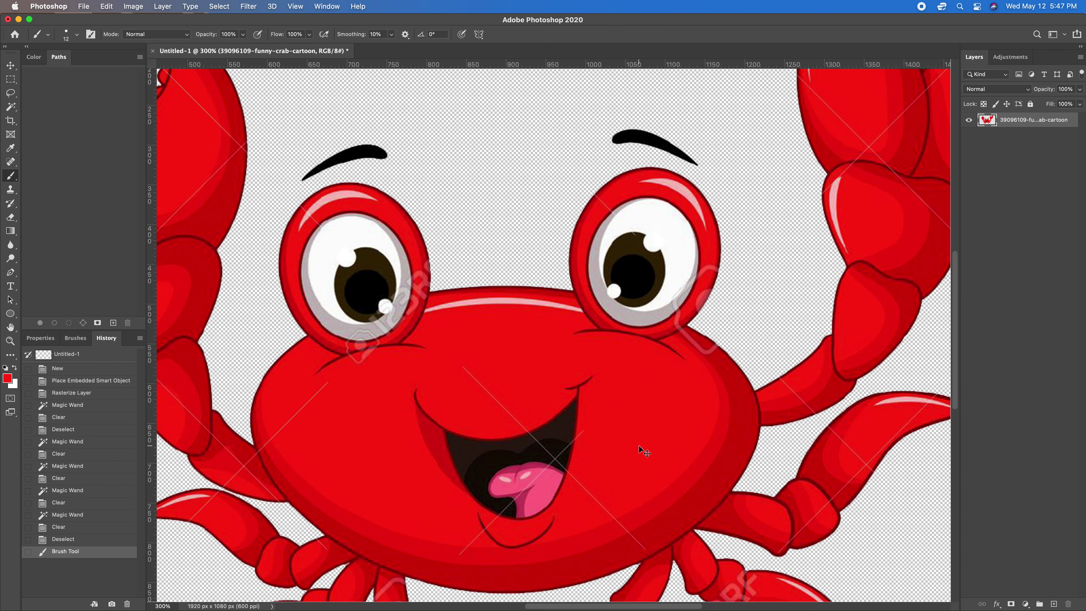
{"action": "key", "text": "super+equal"}
{"action": "key", "text": "super+equal"}
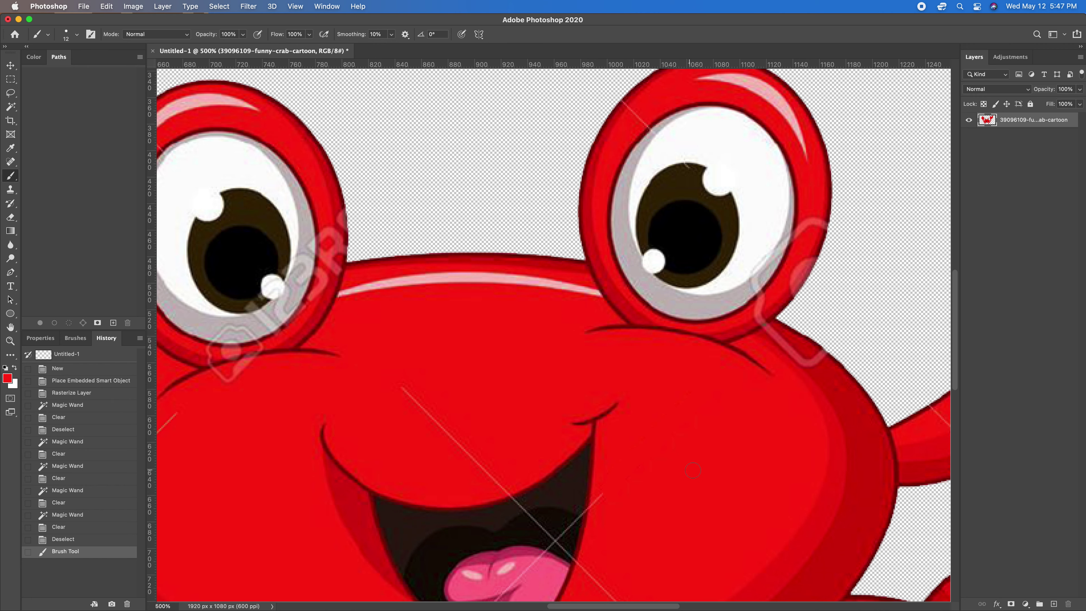
{"action": "scroll", "coordinate": [693, 471], "scroll_direction": "down", "scroll_amount": 5}
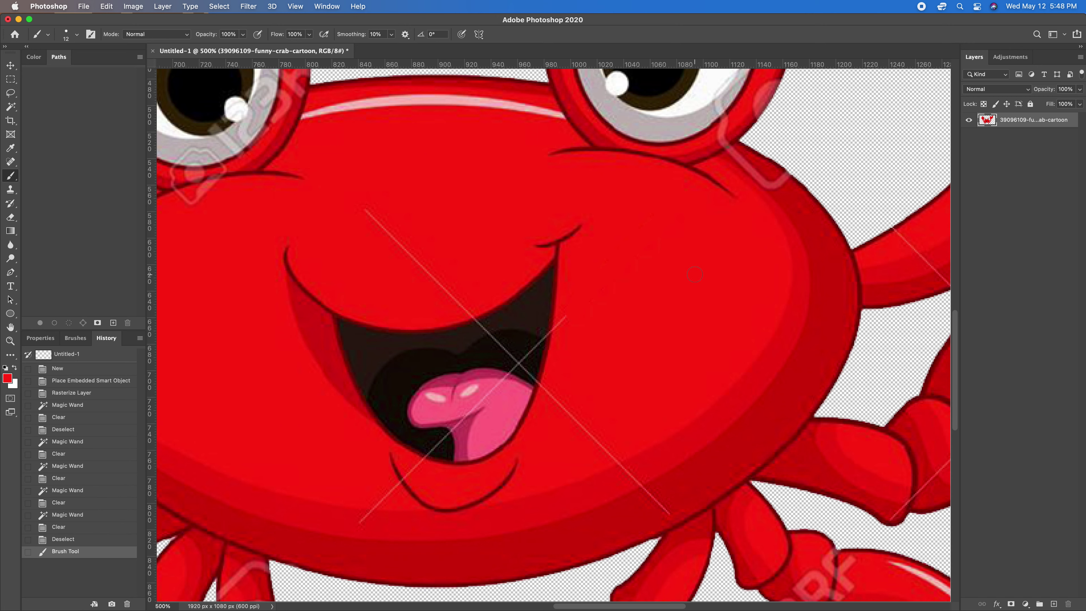
{"action": "key", "text": "alt"}
{"action": "left_click", "coordinate": [824, 265], "text": "alt"}
{"action": "key", "text": "super+r"}
{"action": "mouse_move", "coordinate": [790, 194]}
{"action": "left_mouse_down"}
{"action": "mouse_move", "coordinate": [766, 173]}
{"action": "mouse_move", "coordinate": [788, 186]}
{"action": "left_mouse_up"}
{"action": "key", "text": "super+r"}
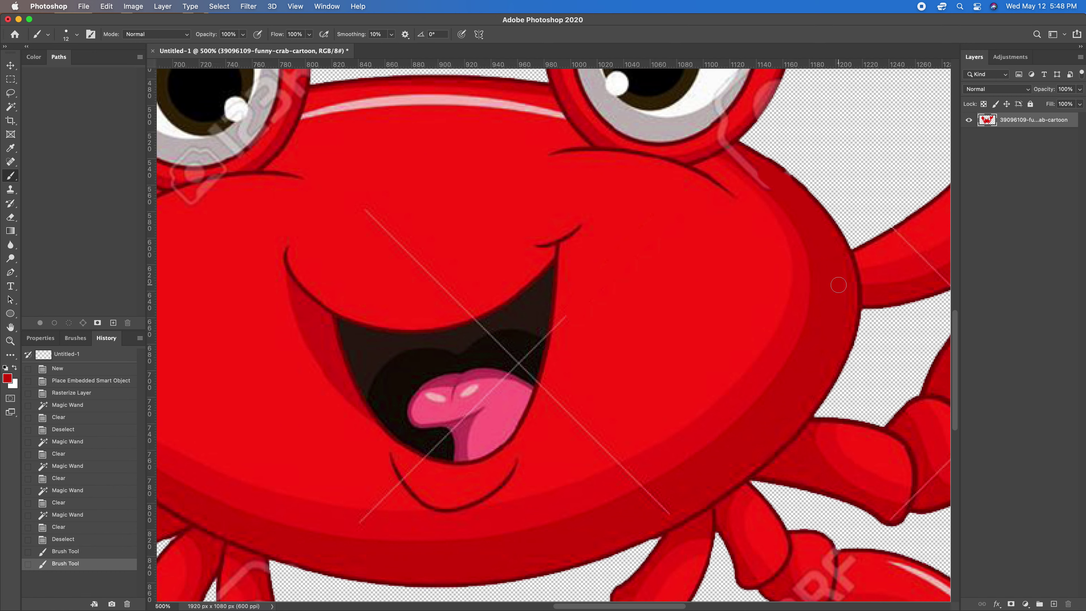
Step: Brush the sampled dark red along the shaded right edge of the body, down to the upper right leg joint
{"action": "key", "text": "super+r"}
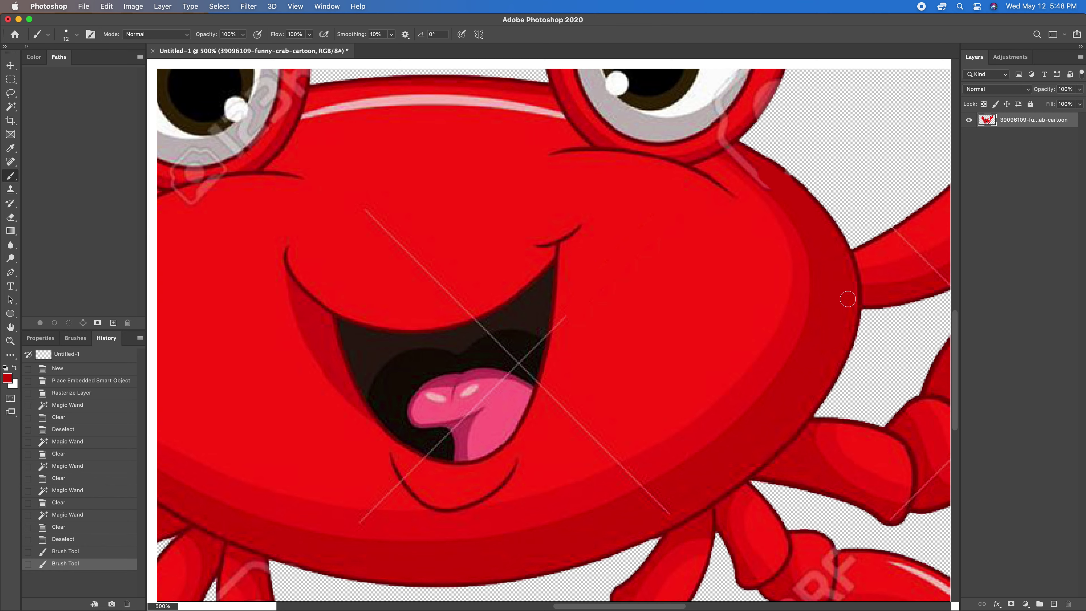
{"action": "left_click_drag", "start_coordinate": [848, 299], "coordinate": [840, 345]}
{"action": "key", "text": "super+r"}
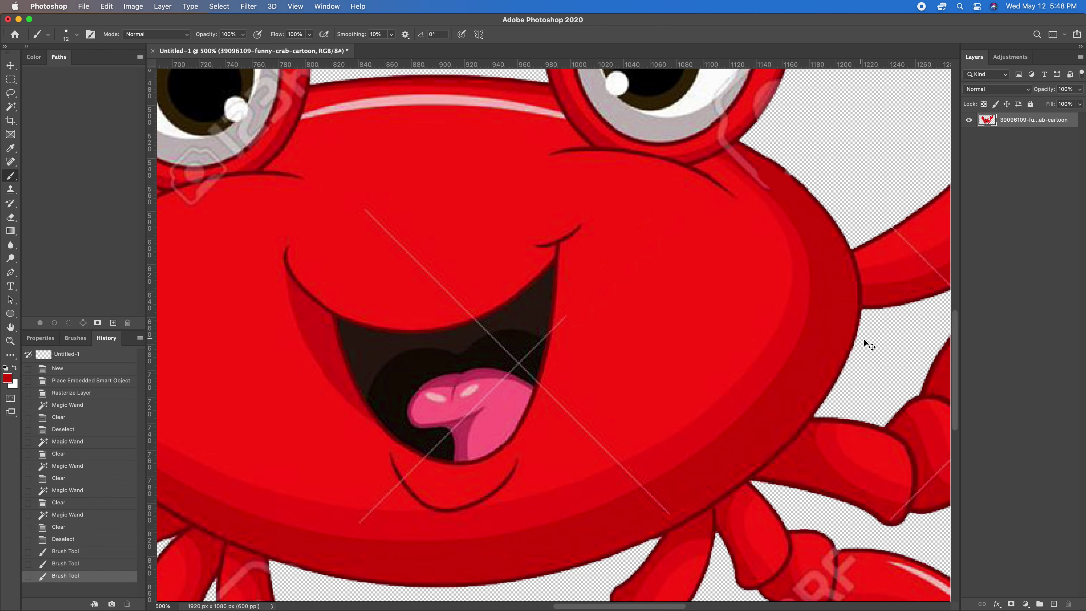
{"action": "key", "text": "super+equal"}
{"action": "key", "text": "super+equal"}
{"action": "key", "text": "super+equal"}
{"action": "key", "text": "super+equal"}
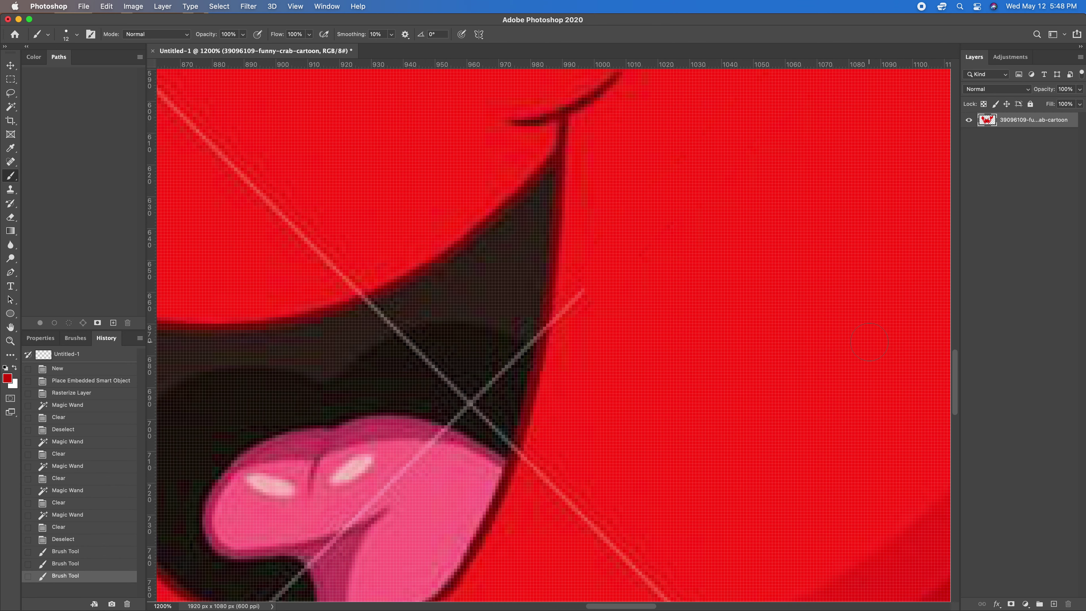
{"action": "left_click_drag", "start_coordinate": [849, 364], "coordinate": [308, 167]}
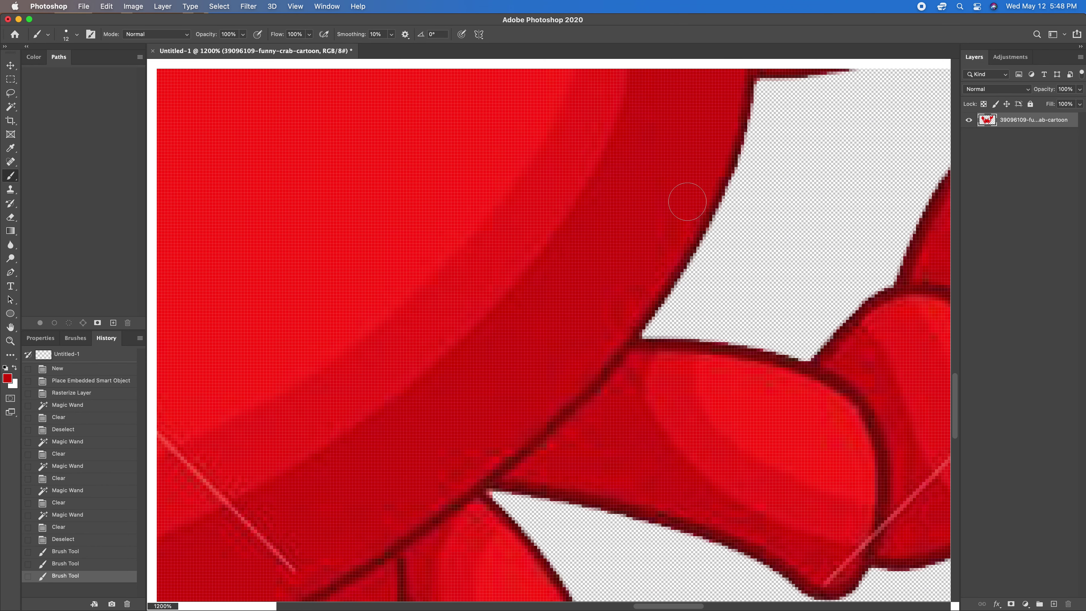
{"action": "mouse_move", "coordinate": [648, 268]}
{"action": "left_mouse_down"}
{"action": "mouse_move", "coordinate": [576, 344]}
{"action": "mouse_move", "coordinate": [599, 339]}
{"action": "left_mouse_up"}
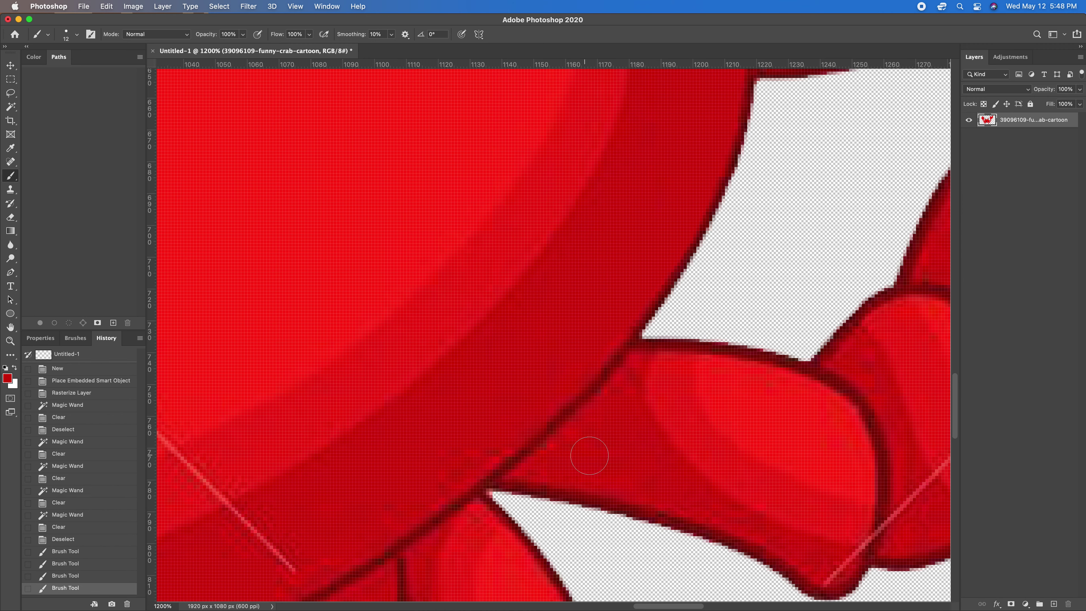
{"action": "scroll", "coordinate": [746, 456], "scroll_direction": "down", "scroll_amount": 3}
{"action": "scroll", "coordinate": [746, 456], "scroll_direction": "down", "scroll_amount": 3}
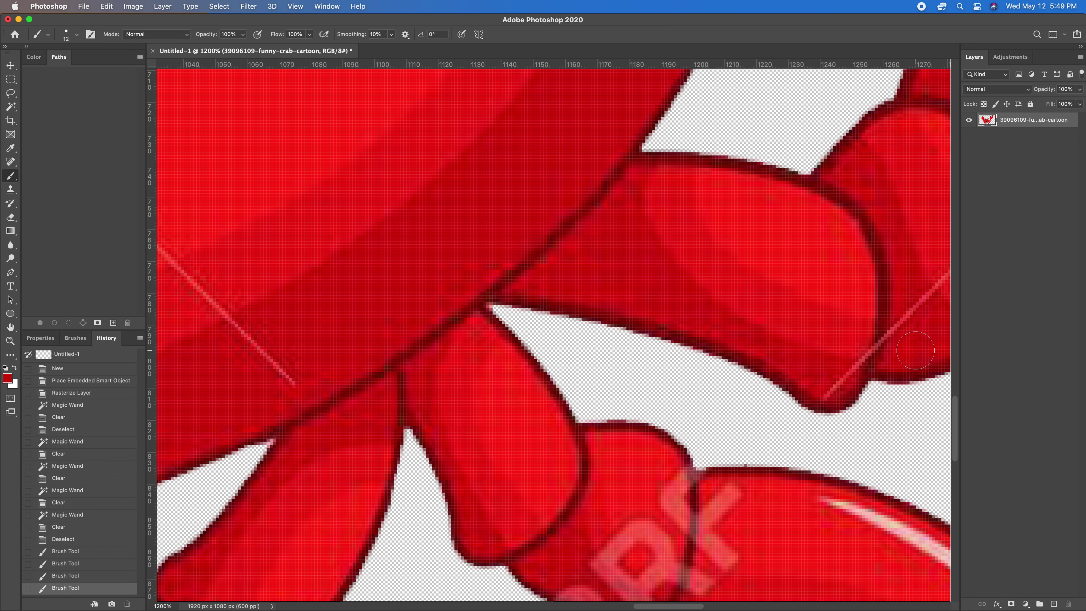
{"action": "key", "text": "super+0"}
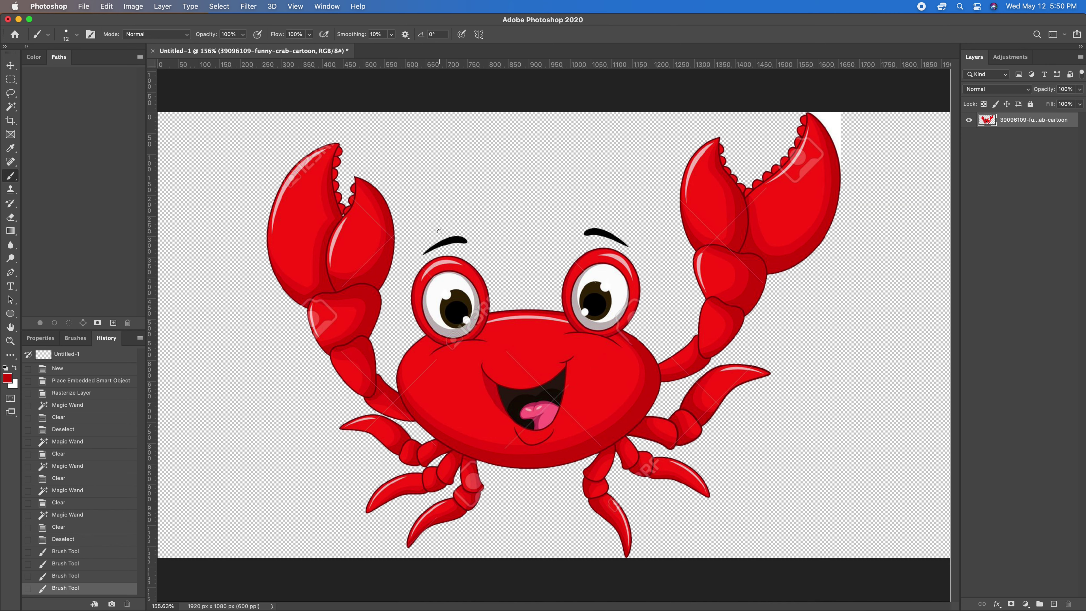
Step: Draw a closed four-point path around the crab's left eyebrow with the Pen tool
{"action": "left_click", "coordinate": [11, 272]}
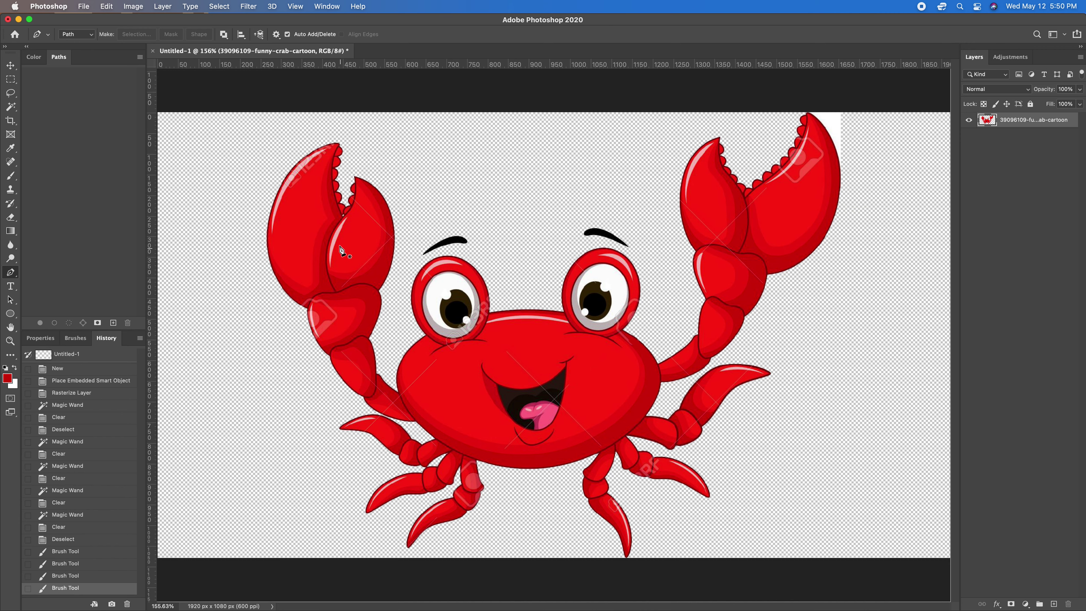
{"action": "key", "text": "super+semicolon"}
{"action": "scroll", "coordinate": [336, 171], "scroll_direction": "up", "scroll_amount": 5}
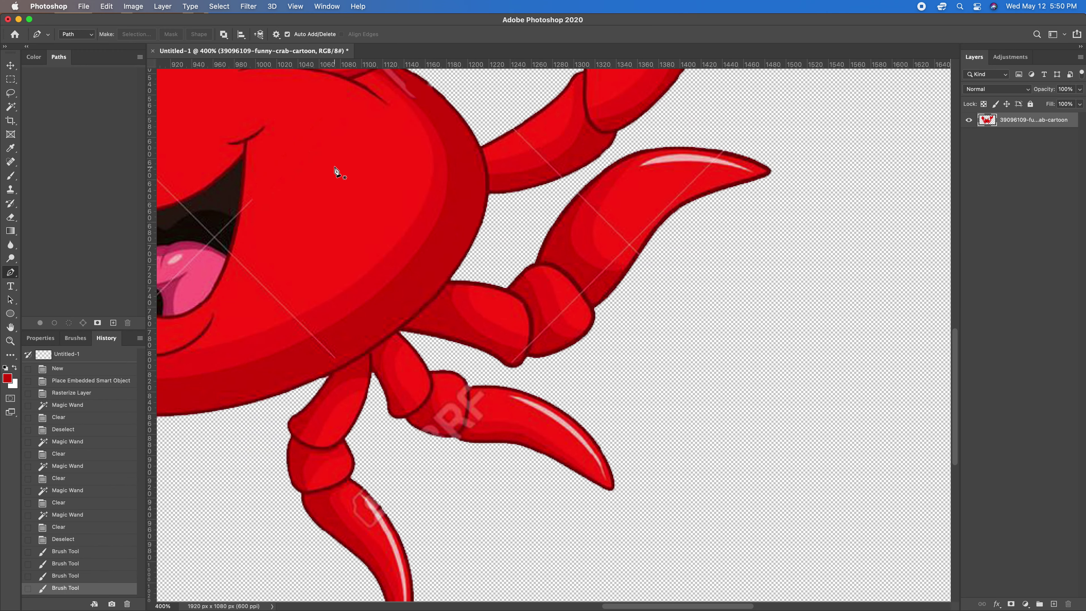
{"action": "scroll", "coordinate": [336, 171], "scroll_direction": "left", "scroll_amount": 15}
{"action": "scroll", "coordinate": [336, 171], "scroll_direction": "up", "scroll_amount": 5}
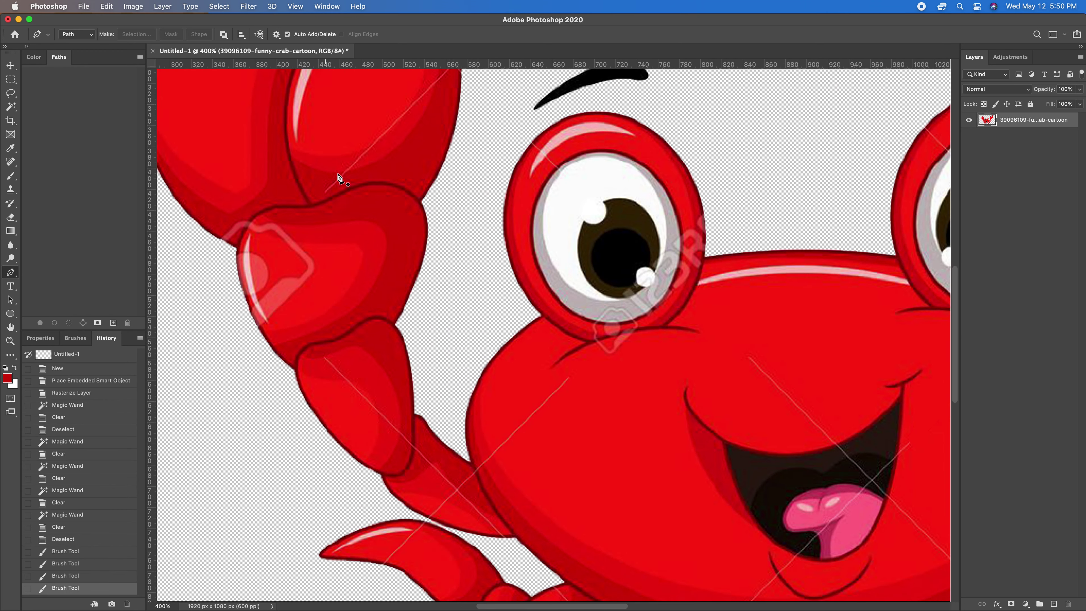
{"action": "scroll", "coordinate": [338, 178], "scroll_direction": "up", "scroll_amount": 3}
{"action": "scroll", "coordinate": [338, 177], "scroll_direction": "right", "scroll_amount": 5}
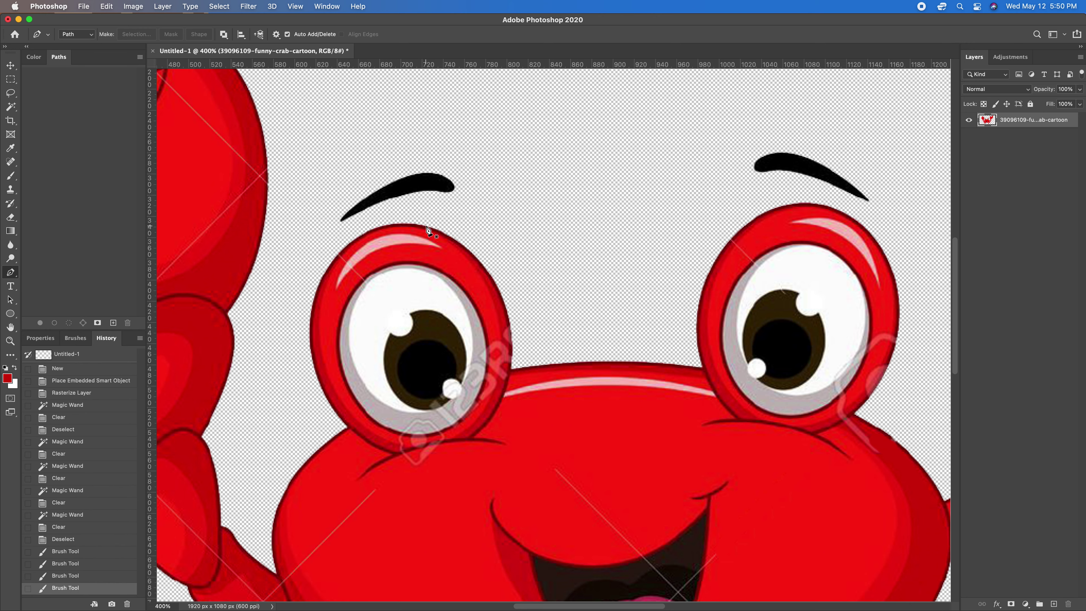
{"action": "left_click", "coordinate": [331, 231]}
{"action": "left_click", "coordinate": [509, 206]}
{"action": "left_click", "coordinate": [484, 126]}
{"action": "left_click", "coordinate": [318, 154]}
{"action": "left_click", "coordinate": [331, 232]}
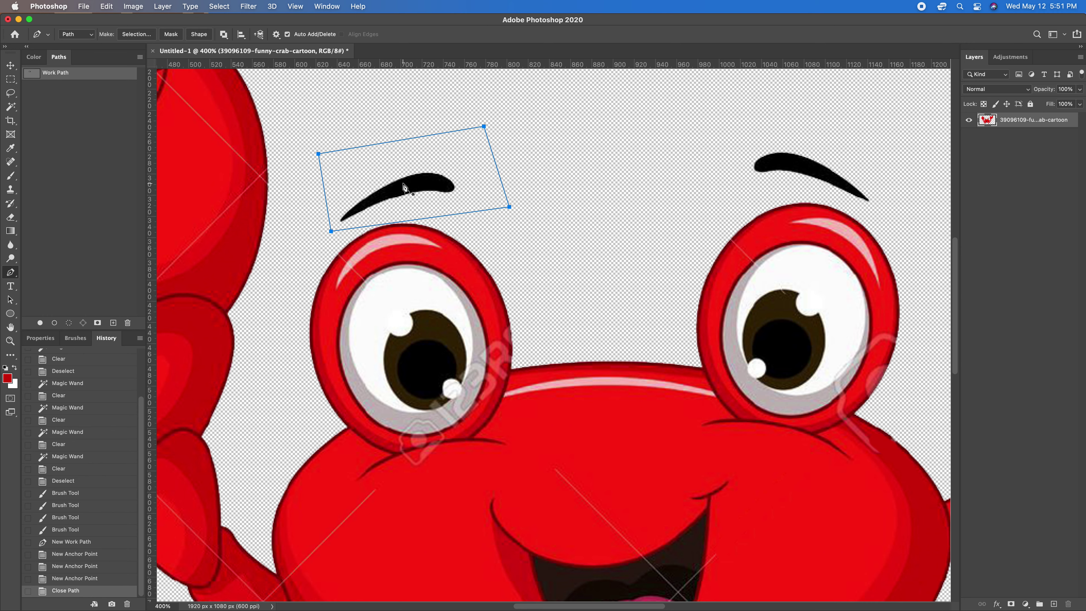
Step: Convert the eyebrow path into a new anti-aliased selection with a feather radius of 0 pixels
{"action": "right_click", "coordinate": [404, 182]}
{"action": "left_click", "coordinate": [431, 234]}
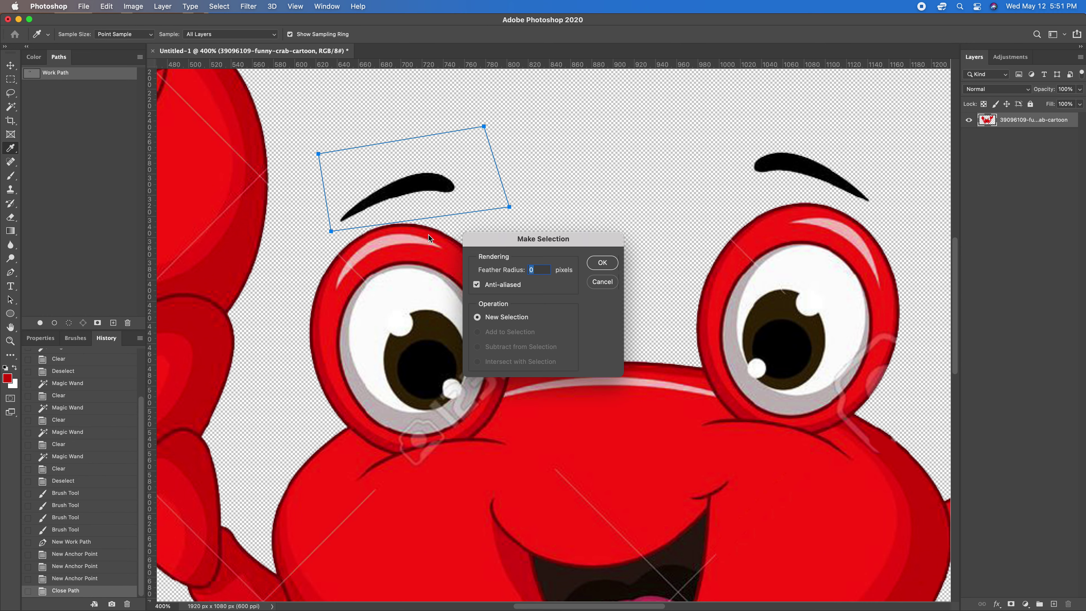
{"action": "left_click", "coordinate": [614, 264]}
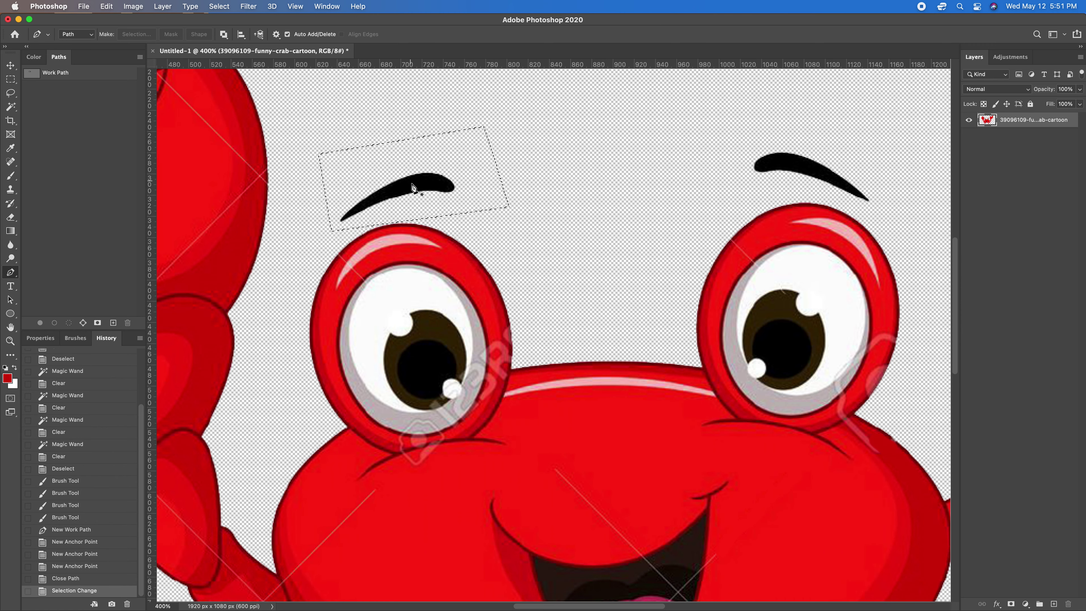
Step: Revert the document history to the closed eyebrow path, undoing the selection
{"action": "right_click", "coordinate": [398, 189]}
{"action": "left_click", "coordinate": [380, 129]}
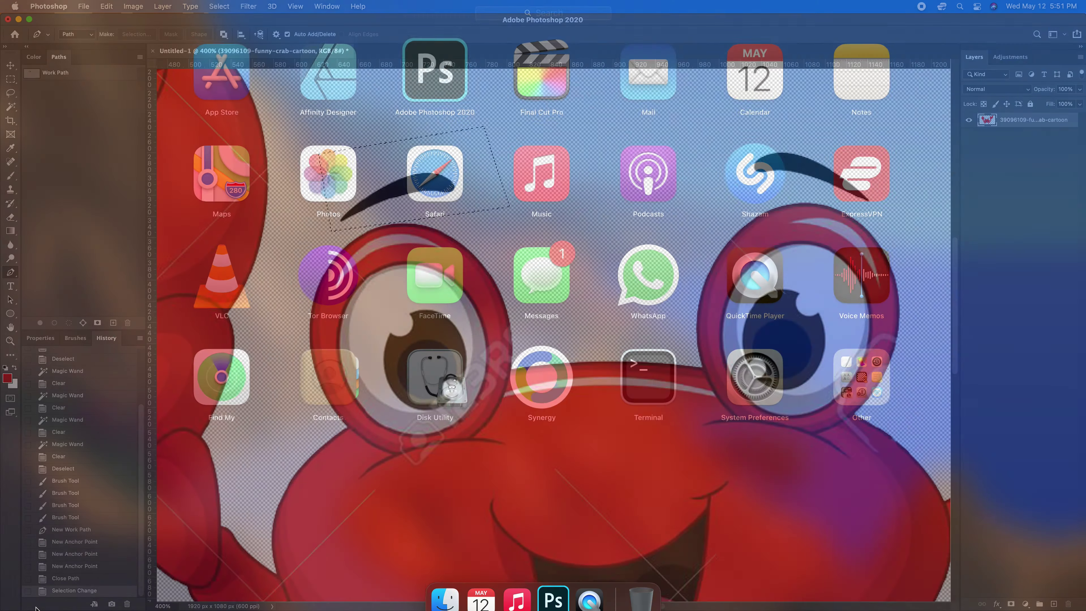
{"action": "left_click", "coordinate": [36, 608]}
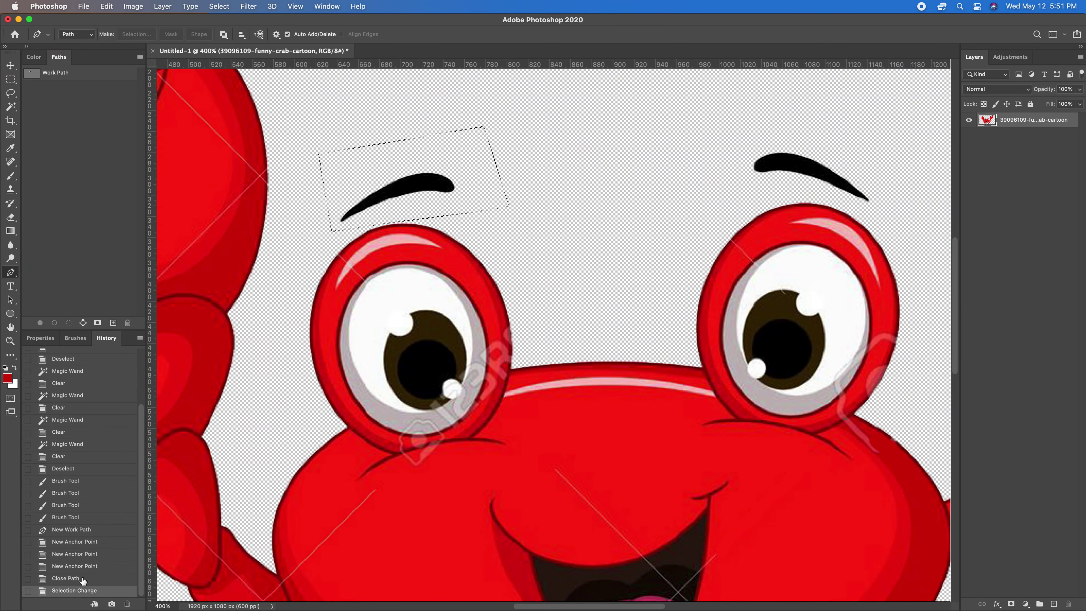
{"action": "left_click", "coordinate": [82, 579]}
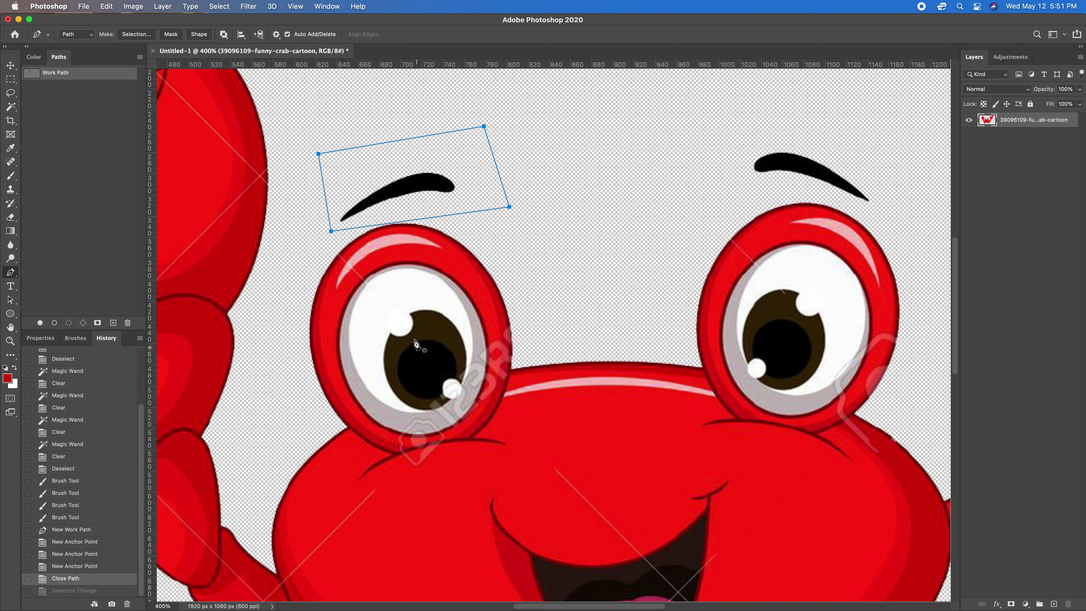
{"action": "right_click", "coordinate": [406, 186]}
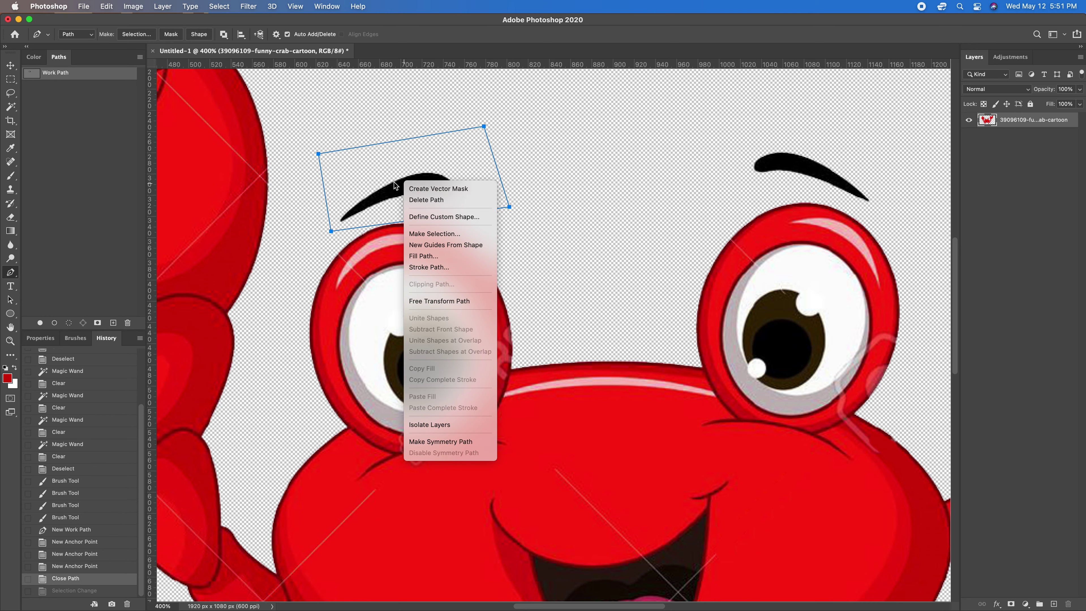
{"action": "left_click", "coordinate": [396, 188]}
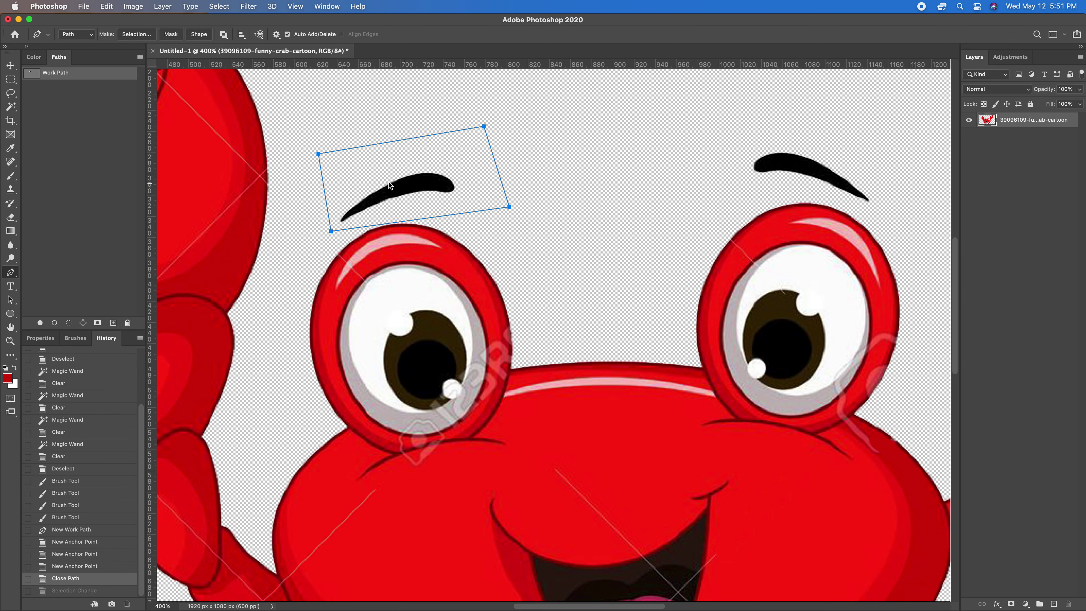
{"action": "right_click", "coordinate": [401, 192]}
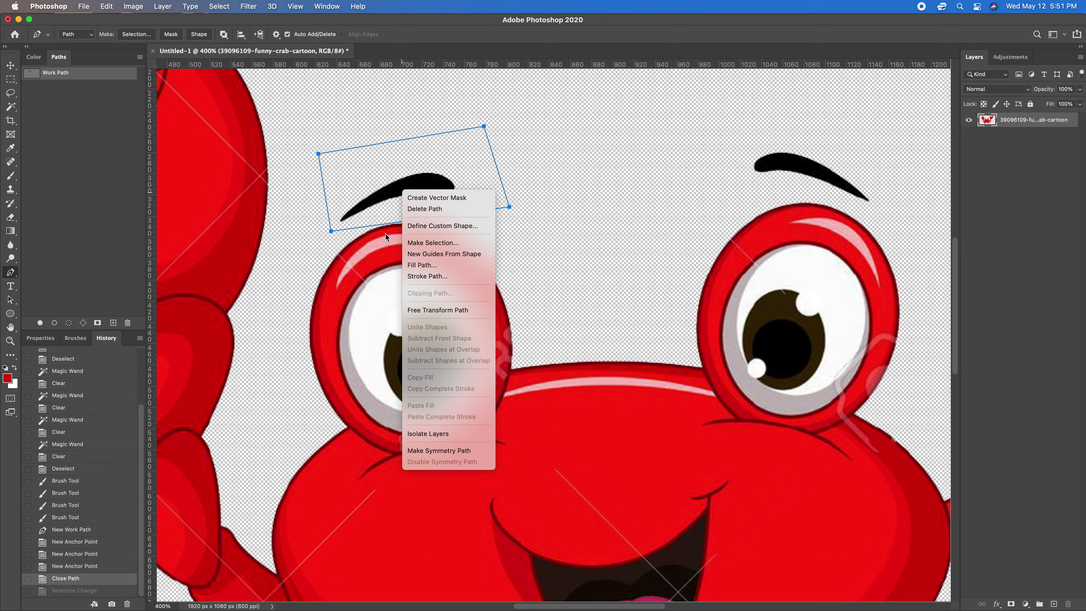
{"action": "left_click", "coordinate": [387, 206]}
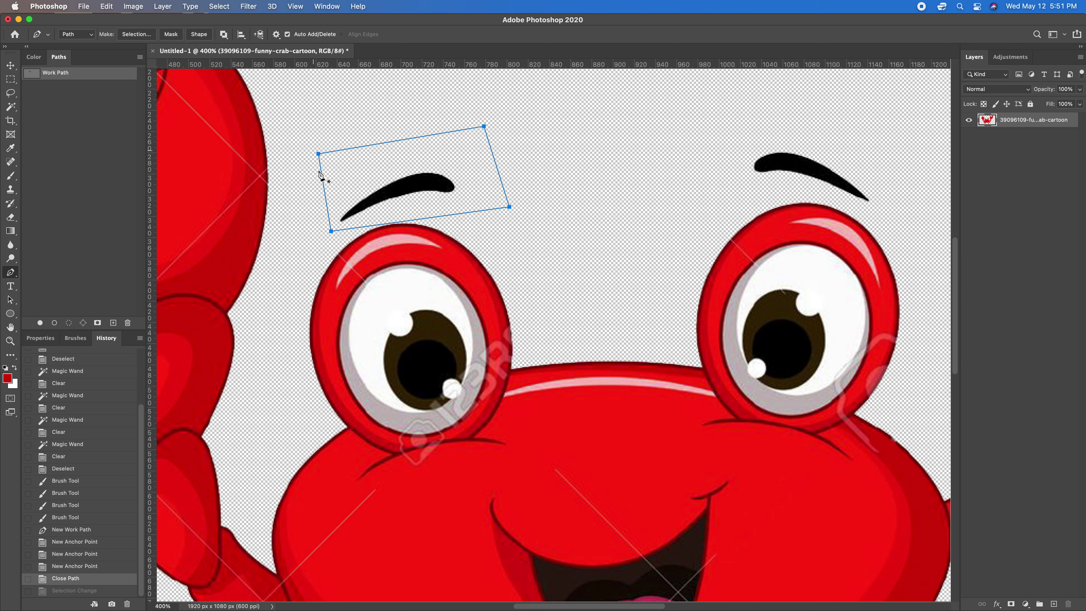
{"action": "left_click", "coordinate": [475, 128]}
{"action": "key", "text": "super+z"}
{"action": "left_click", "coordinate": [377, 192]}
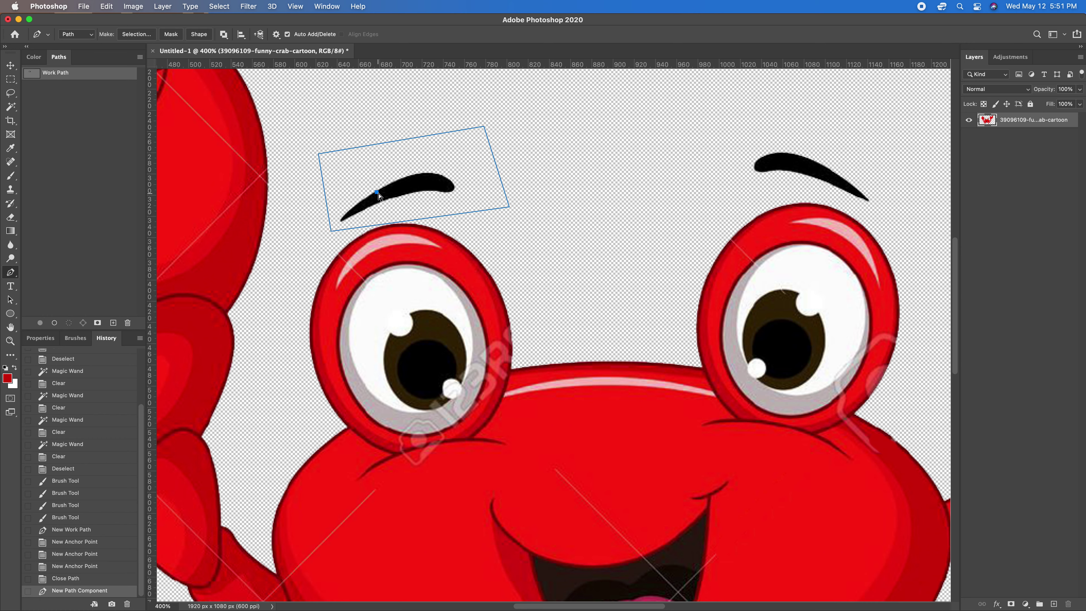
{"action": "key", "text": "super+z"}
Step: Convert the left eyebrow path into a new anti-aliased selection with 0 pixels feather and copy it to a new layer
{"action": "right_click", "coordinate": [382, 194]}
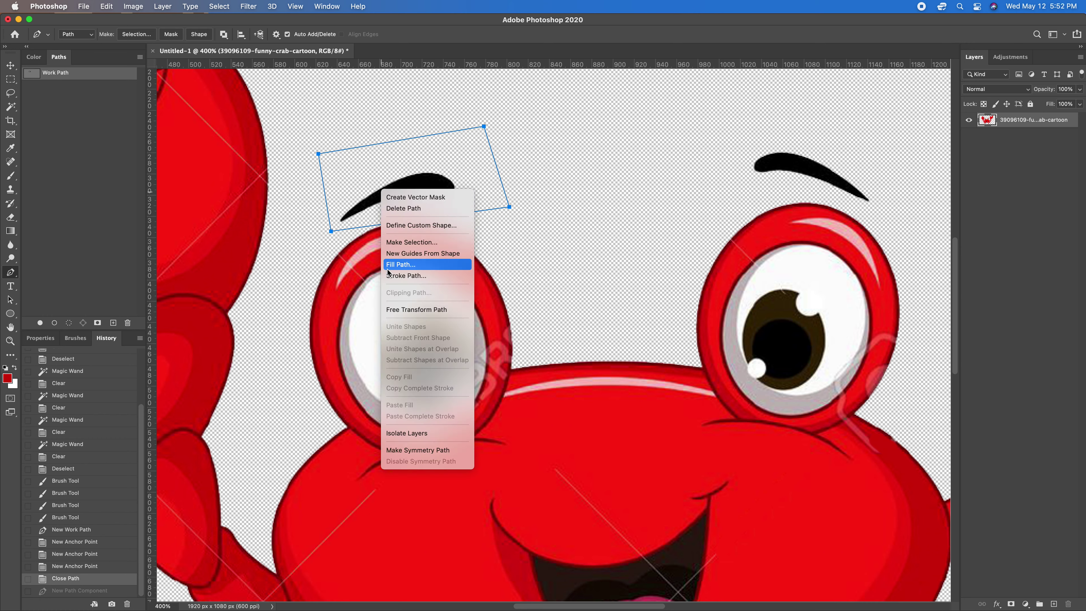
{"action": "left_click", "coordinate": [398, 244]}
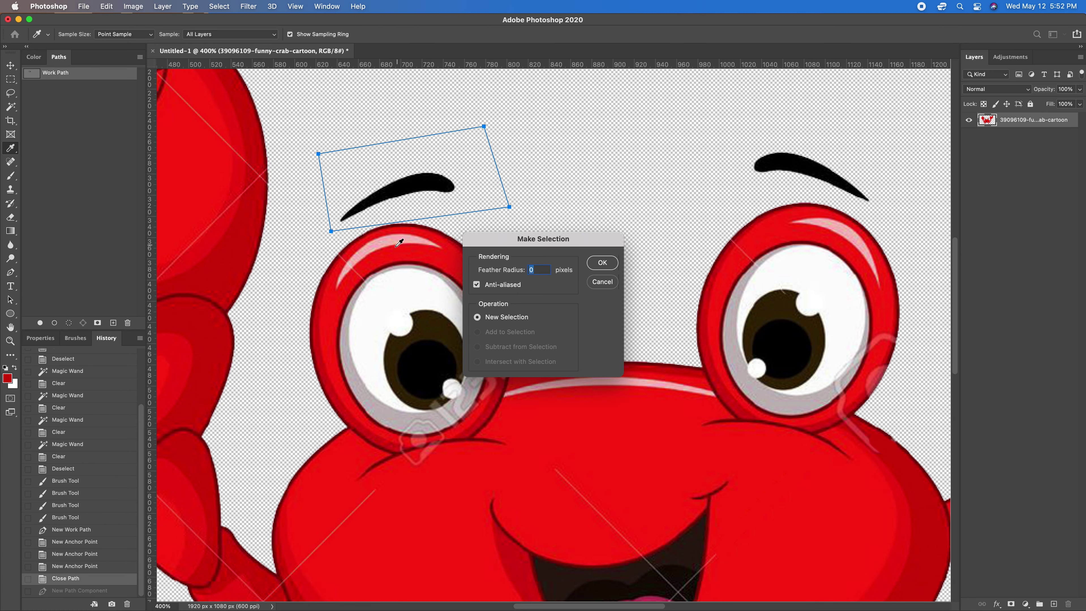
{"action": "left_click", "coordinate": [594, 264]}
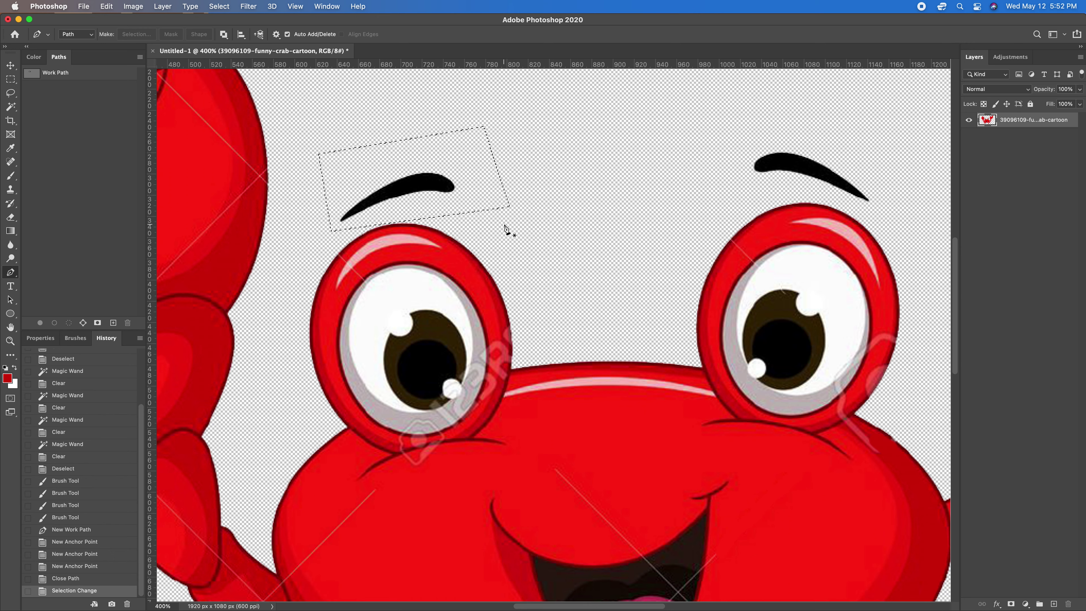
{"action": "key", "text": "super+j"}
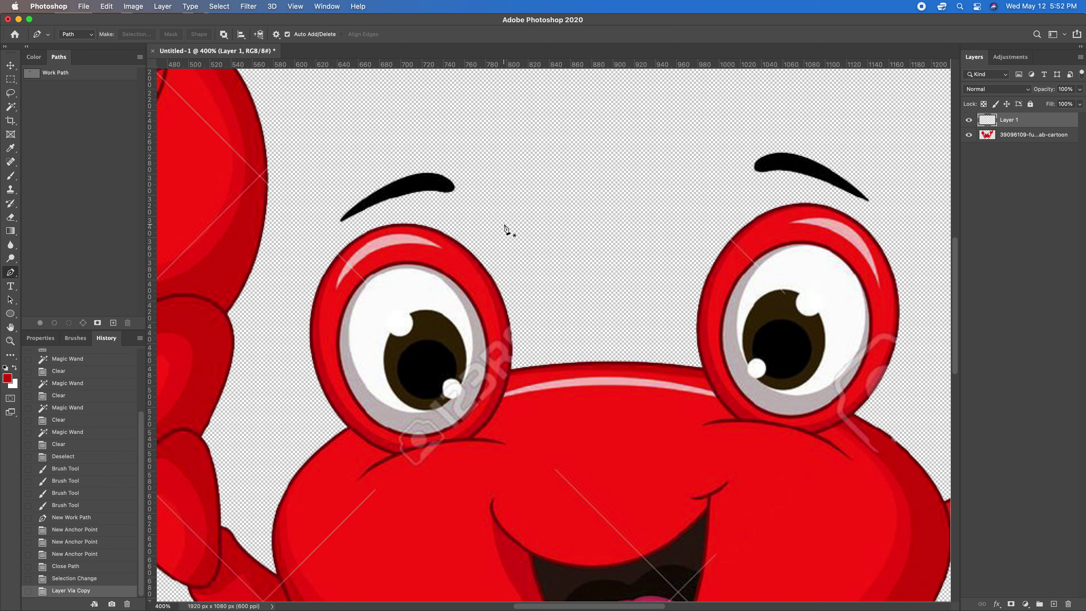
Step: Check the copied eyebrow against the full crab by toggling the visibility of Layer 1 and the crab layer
{"action": "key", "text": "super+0"}
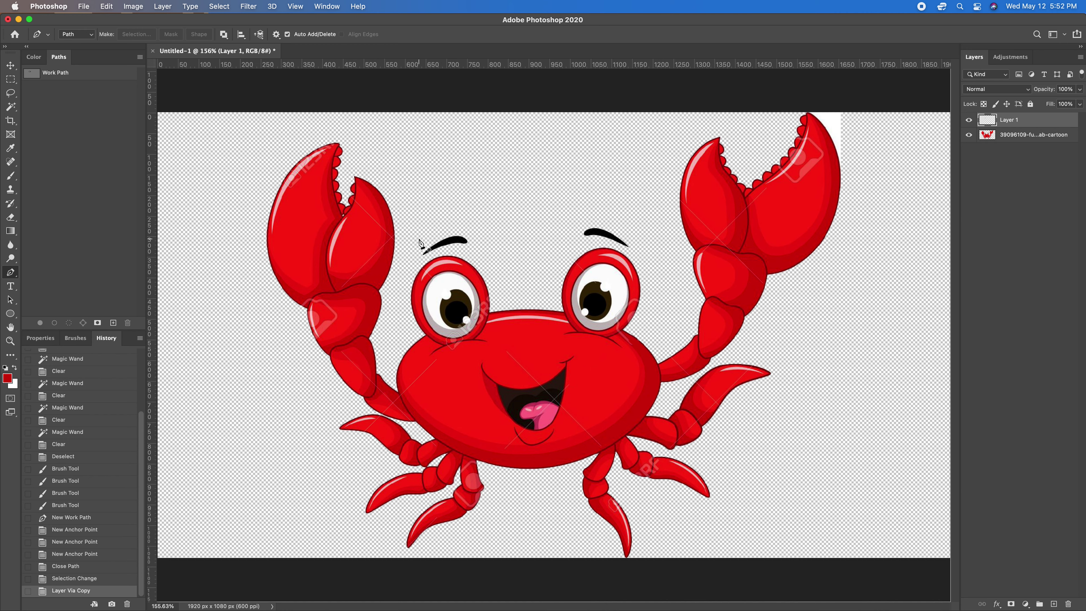
{"action": "left_click", "coordinate": [969, 135]}
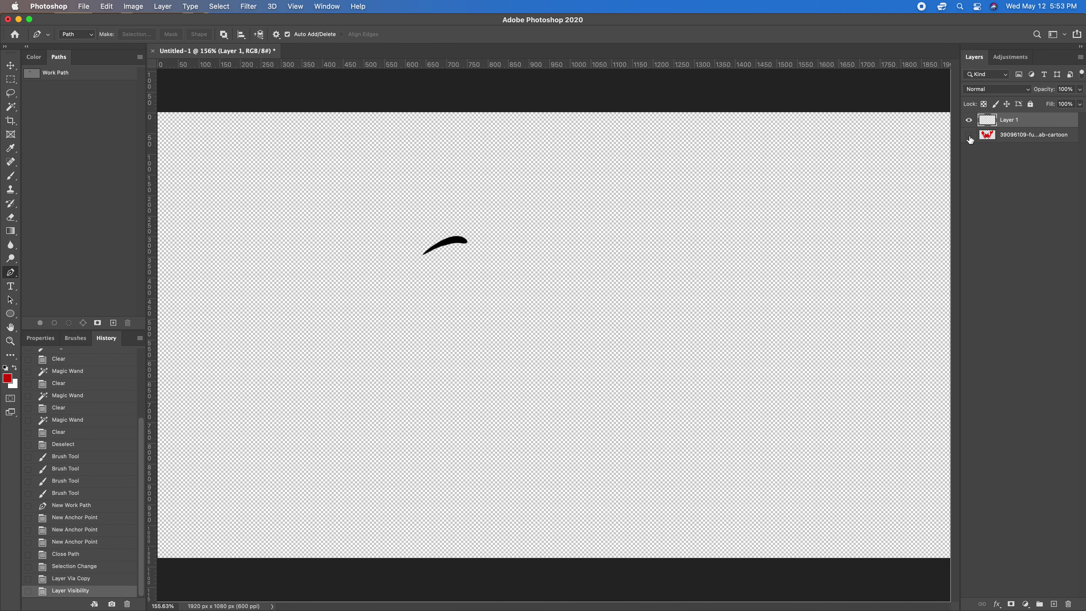
{"action": "left_click", "coordinate": [969, 135]}
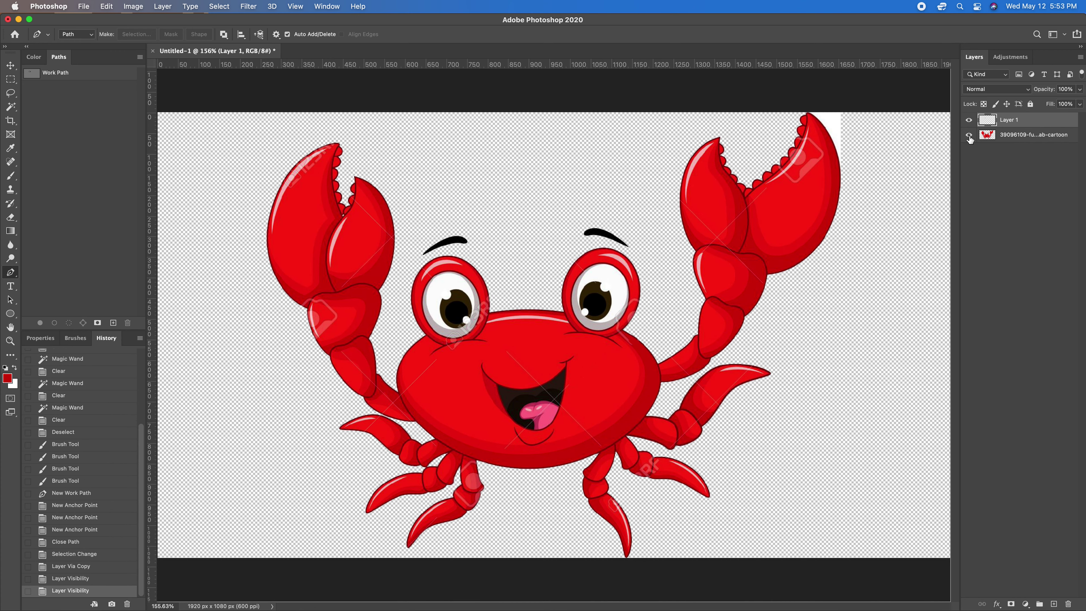
{"action": "left_click", "coordinate": [970, 121]}
{"action": "left_click", "coordinate": [969, 122]}
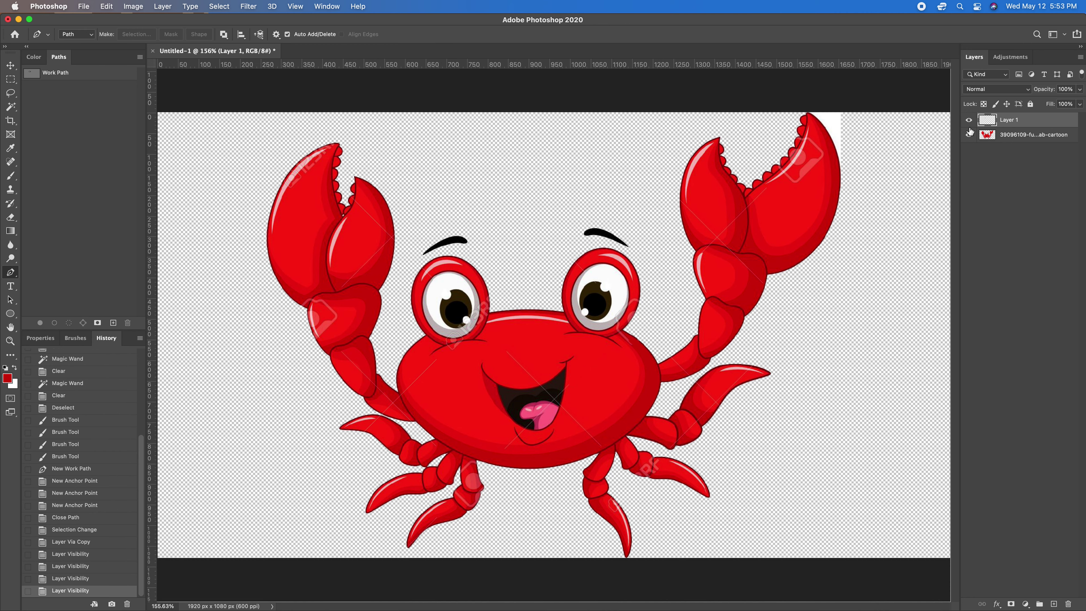
{"action": "left_click", "coordinate": [969, 136]}
{"action": "left_click", "coordinate": [970, 135]}
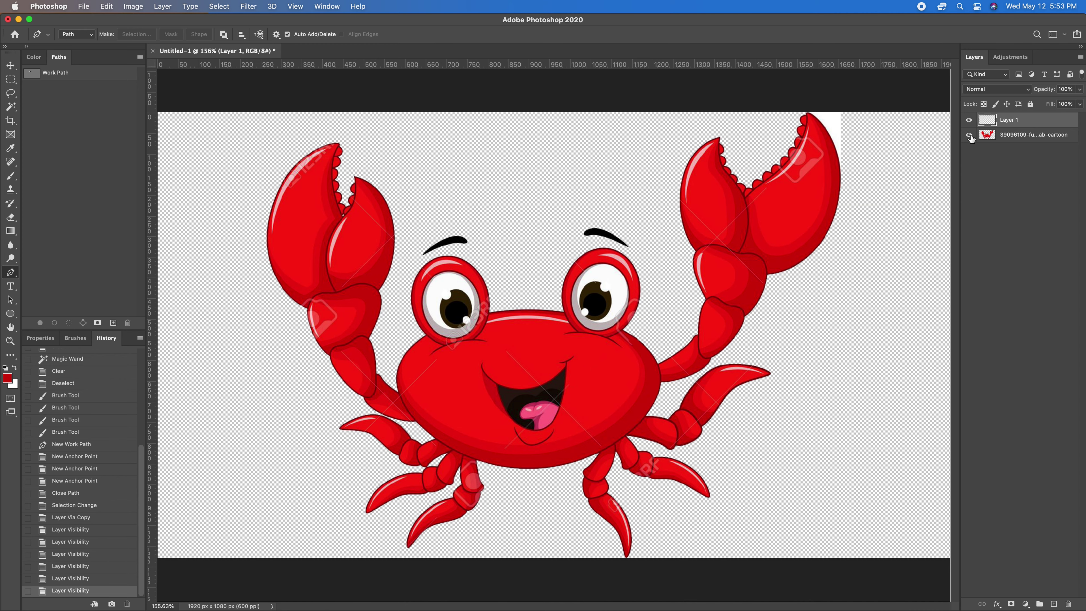
Step: Hide the crab layer, rename Layer 1 to "eyebrow" and check its content by toggling its visibility
{"action": "left_click", "coordinate": [969, 135]}
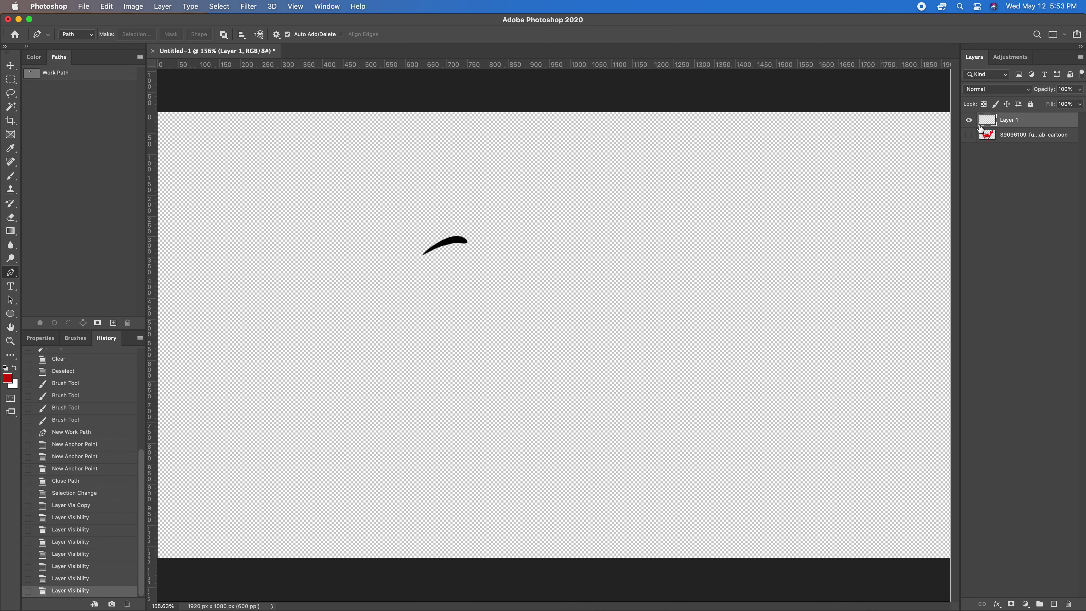
{"action": "double_click", "coordinate": [1012, 121]}
{"action": "type", "text": "eyebrow"}
{"action": "key", "text": "Return"}
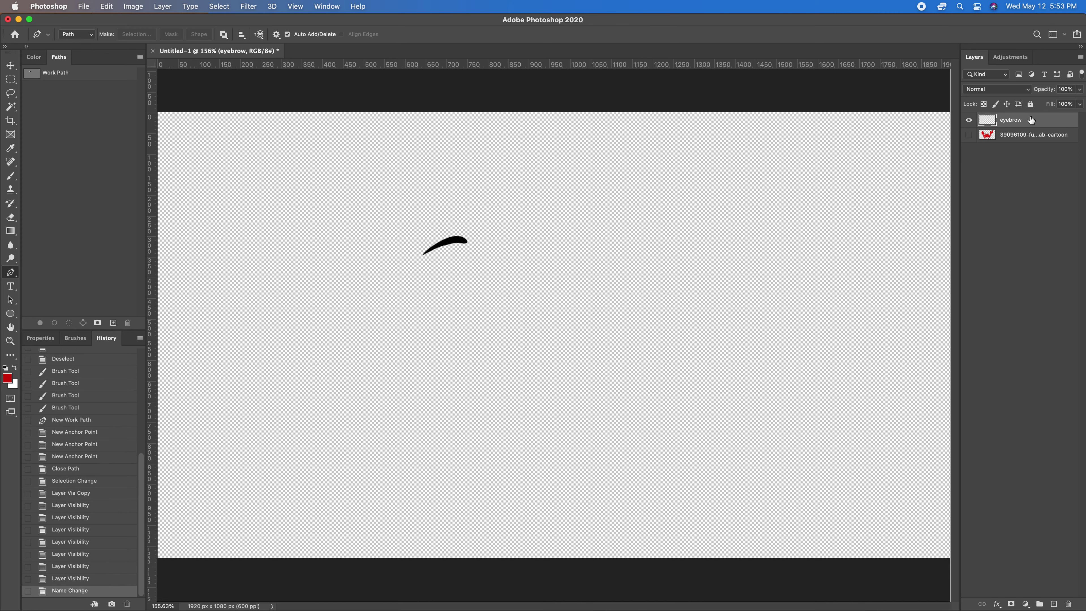
{"action": "left_click", "coordinate": [969, 121]}
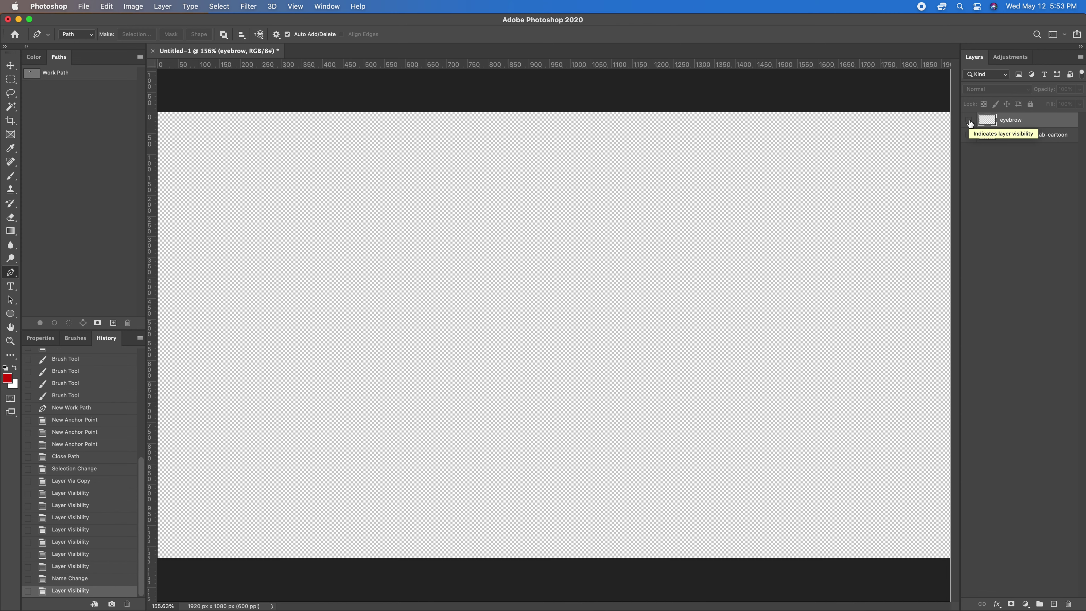
{"action": "left_click", "coordinate": [969, 121]}
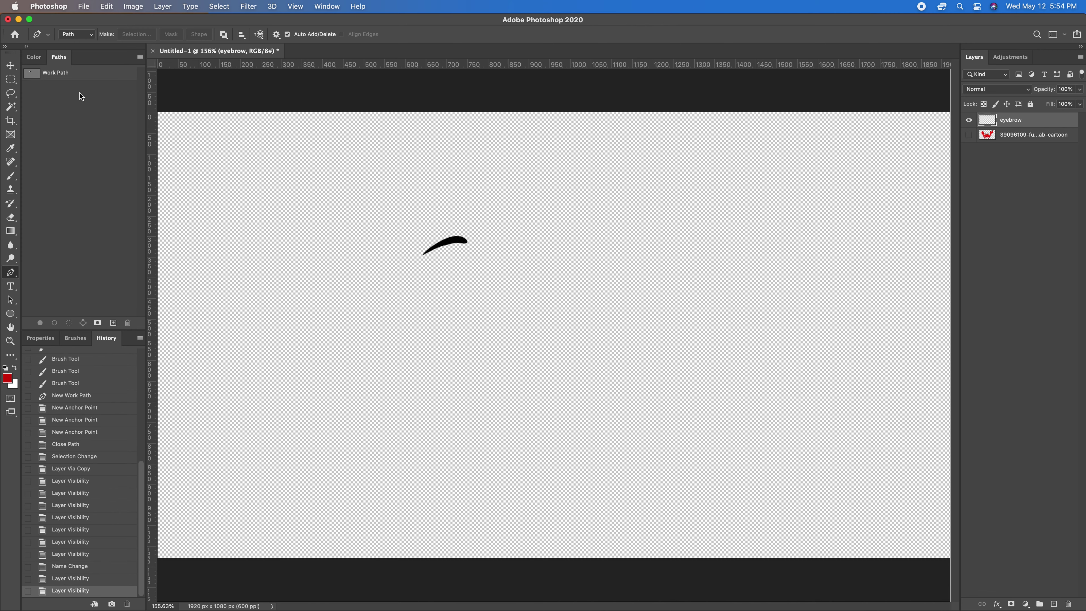
Step: Save the work path under the name "eyebrow" and close the Paths panel
{"action": "left_click", "coordinate": [39, 79]}
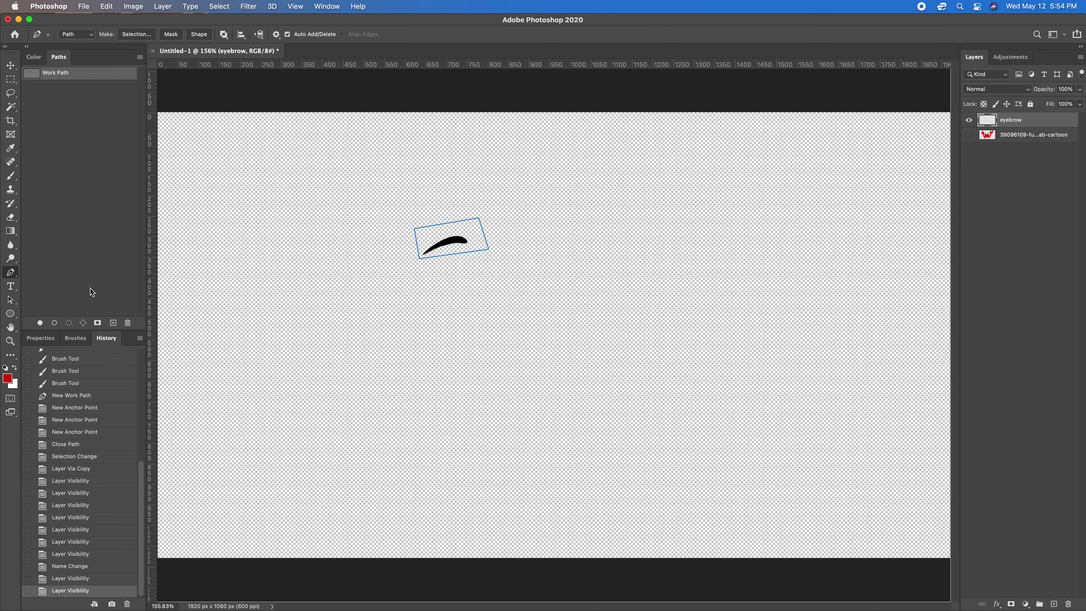
{"action": "double_click", "coordinate": [57, 74]}
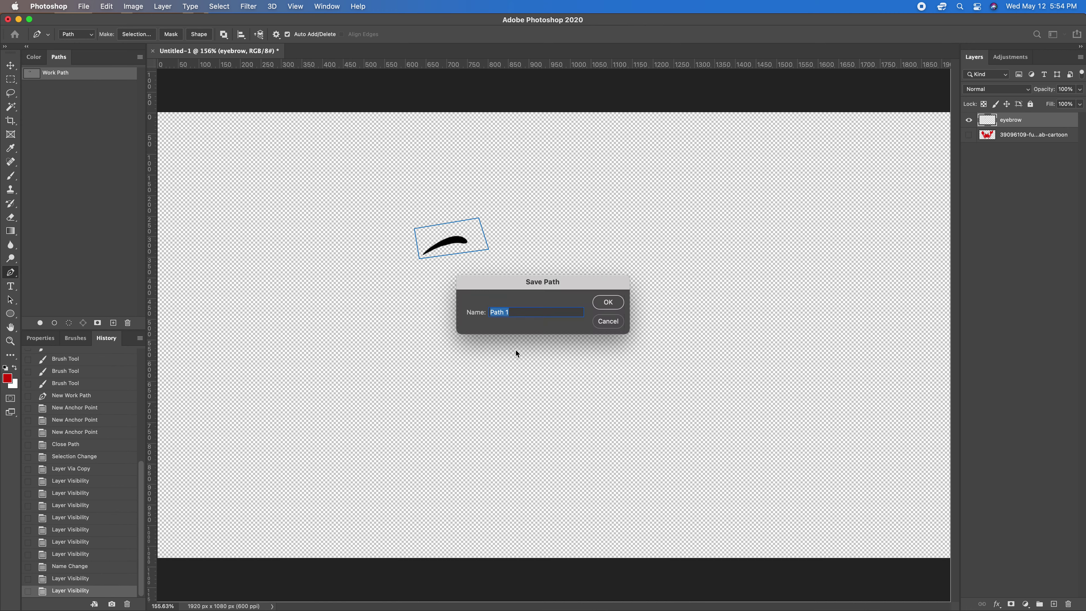
{"action": "type", "text": "eyebrow"}
{"action": "key", "text": "Return"}
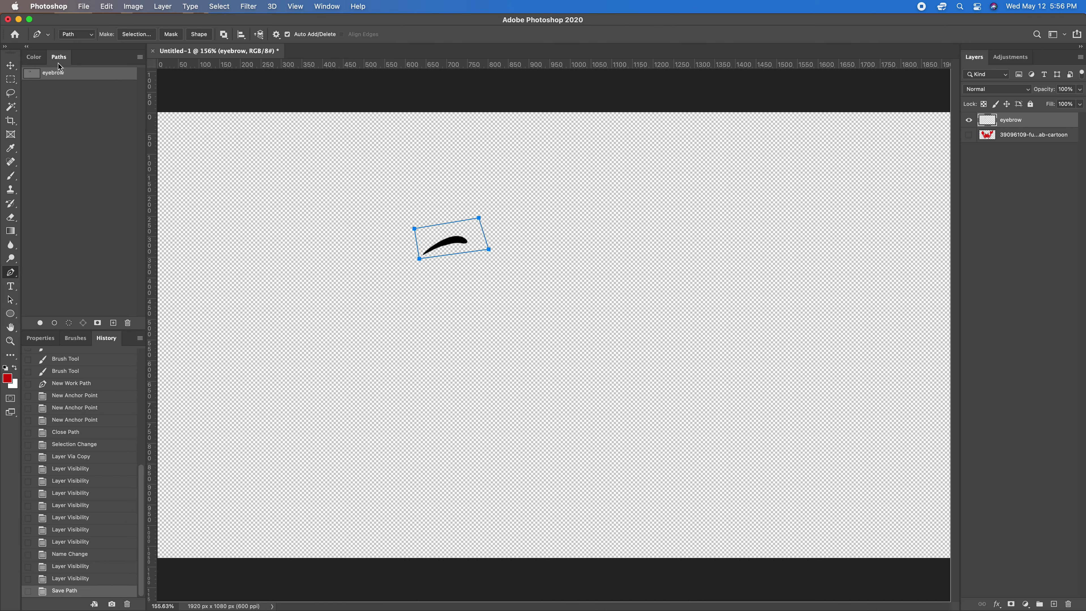
{"action": "left_click_drag", "start_coordinate": [59, 60], "coordinate": [58, 123]}
{"action": "left_click", "coordinate": [50, 104]}
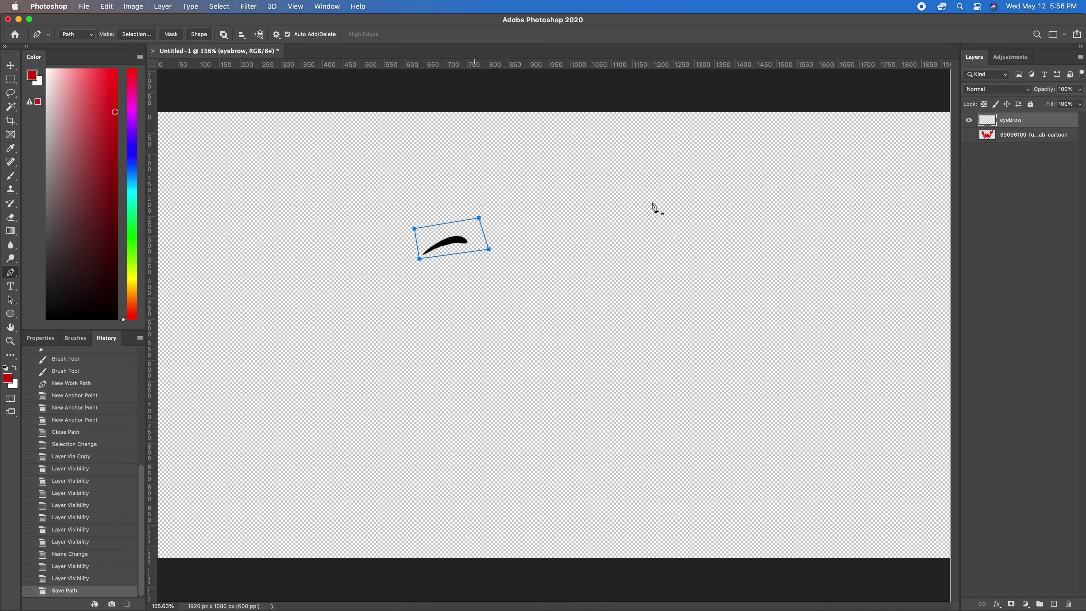
Step: Delete the four-point path outline around the isolated eyebrow
{"action": "left_click", "coordinate": [969, 136]}
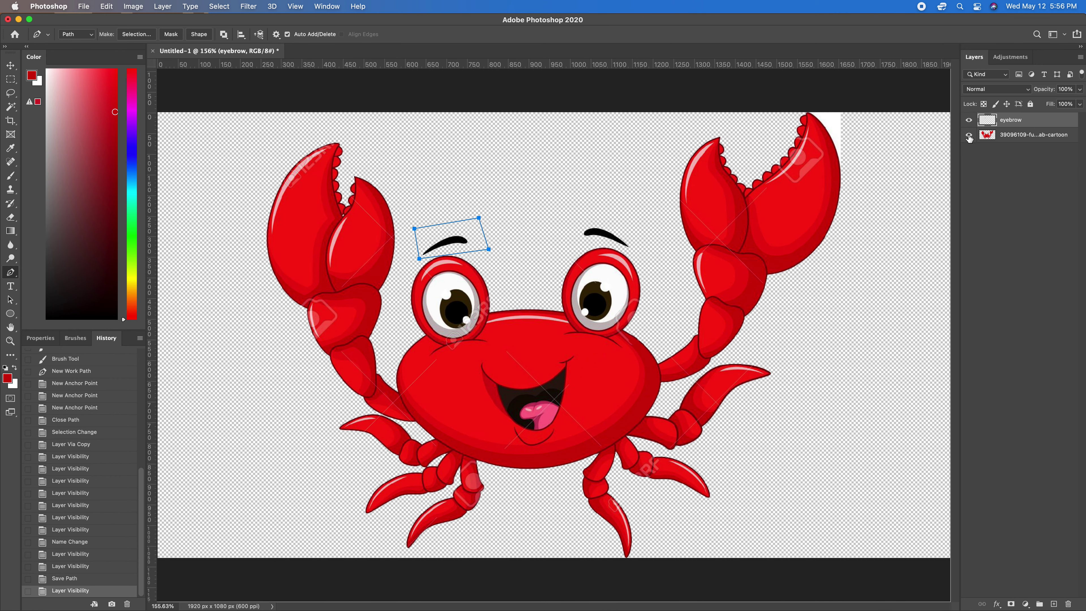
{"action": "left_click", "coordinate": [969, 135]}
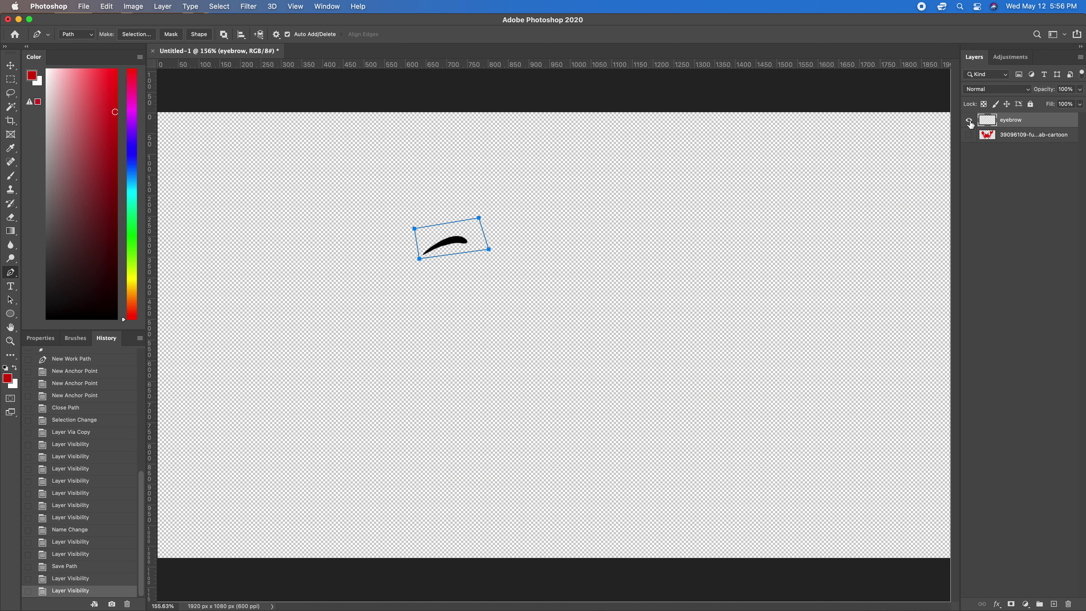
{"action": "key", "text": "BackSpace"}
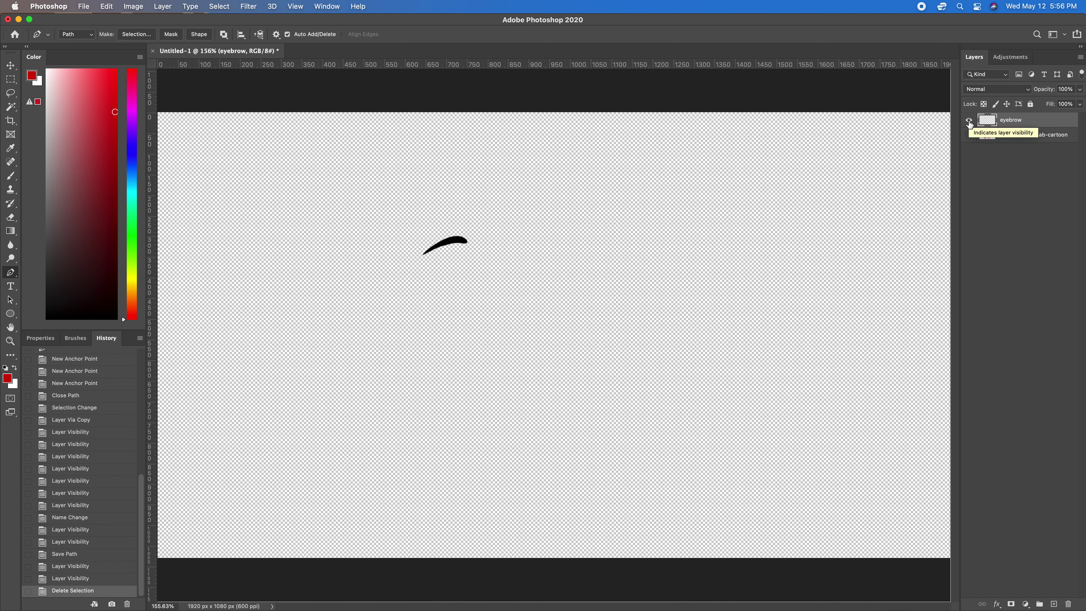
Step: Hide the eyebrow layer and make the crab layer visible and active
{"action": "left_click", "coordinate": [969, 122]}
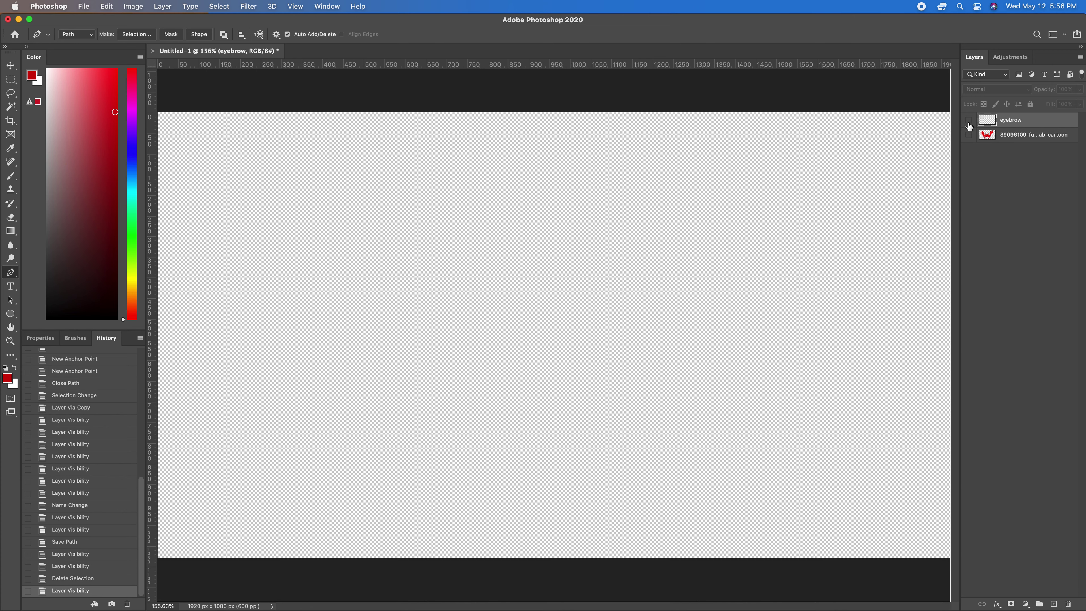
{"action": "left_click", "coordinate": [969, 137]}
{"action": "left_click", "coordinate": [1011, 141]}
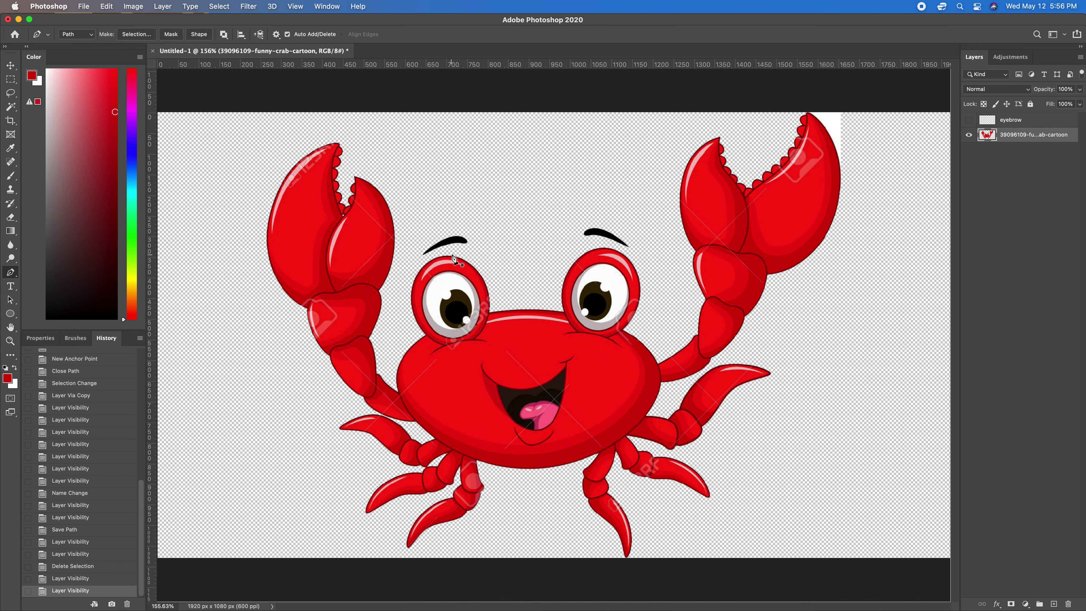
Step: Draw a closed five-point Pen path tightly around the left eyebrow on the crab layer, clear of the eye below it
{"action": "left_click", "coordinate": [417, 261]}
{"action": "left_click", "coordinate": [483, 249]}
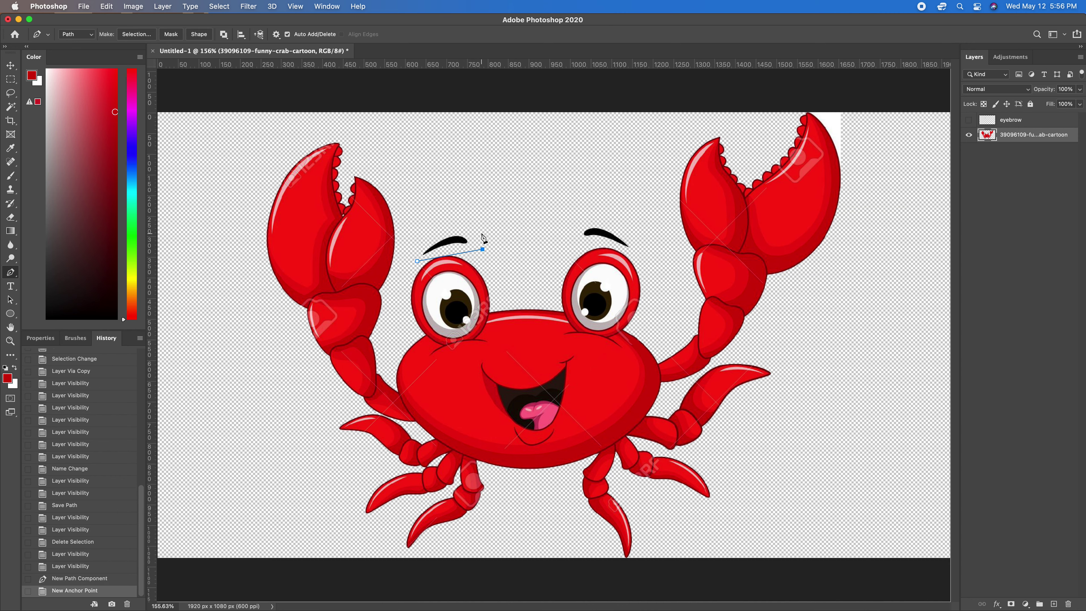
{"action": "key", "text": "ctrl+z"}
{"action": "left_click", "coordinate": [446, 250]}
{"action": "left_click", "coordinate": [473, 250]}
{"action": "left_click", "coordinate": [474, 229]}
{"action": "left_click", "coordinate": [427, 227]}
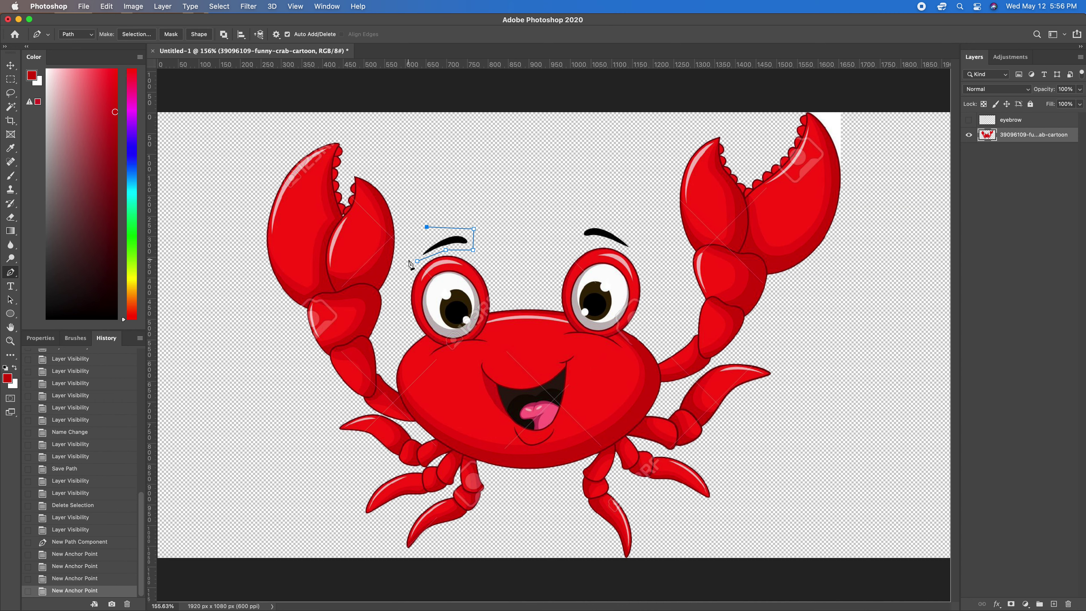
{"action": "left_click", "coordinate": [417, 262]}
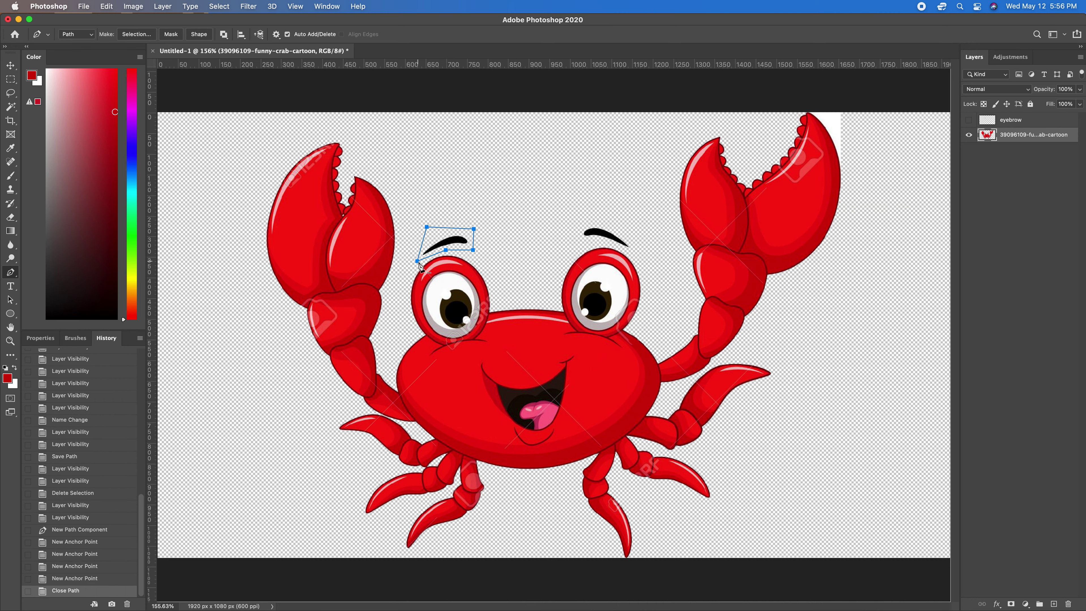
Step: Turn the path into a new anti-aliased selection with 0 pixels feather, clear the left eyebrow from the crab layer and deselect
{"action": "right_click", "coordinate": [439, 242]}
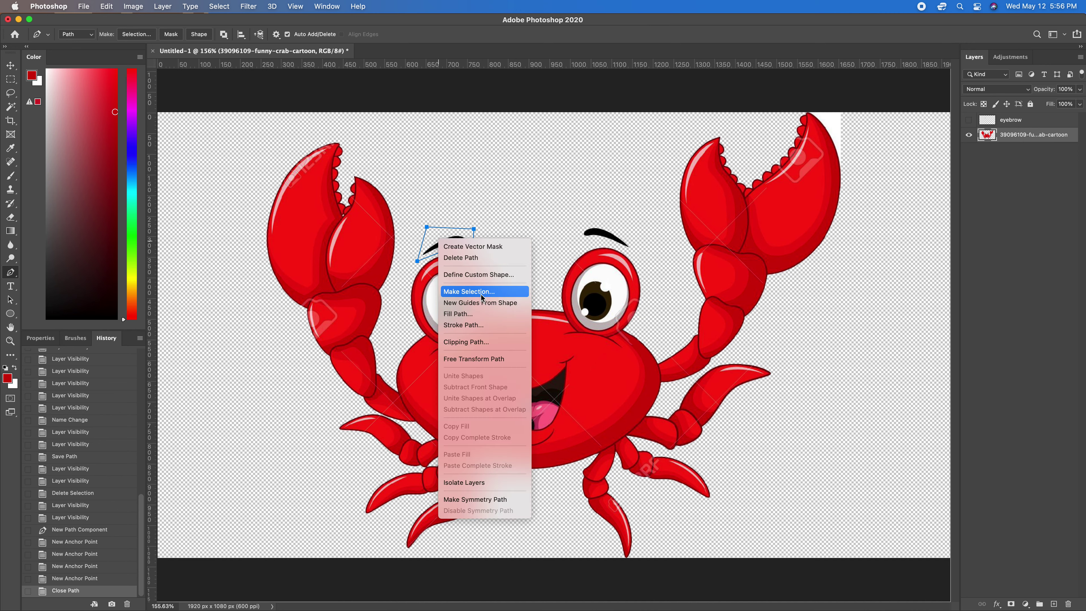
{"action": "left_click", "coordinate": [469, 292]}
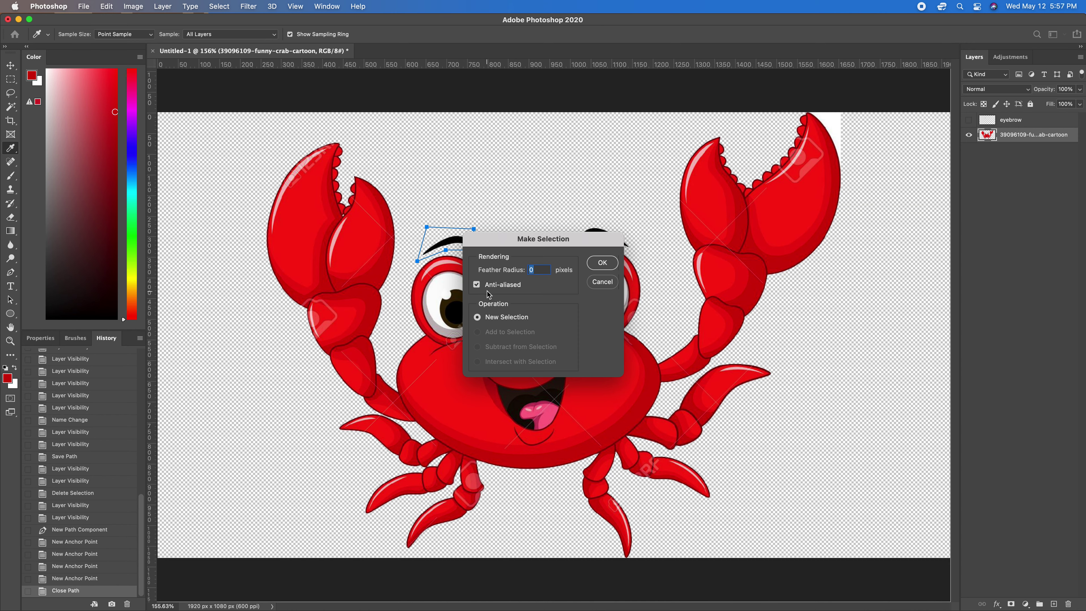
{"action": "key", "text": "Return"}
{"action": "key", "text": "Delete"}
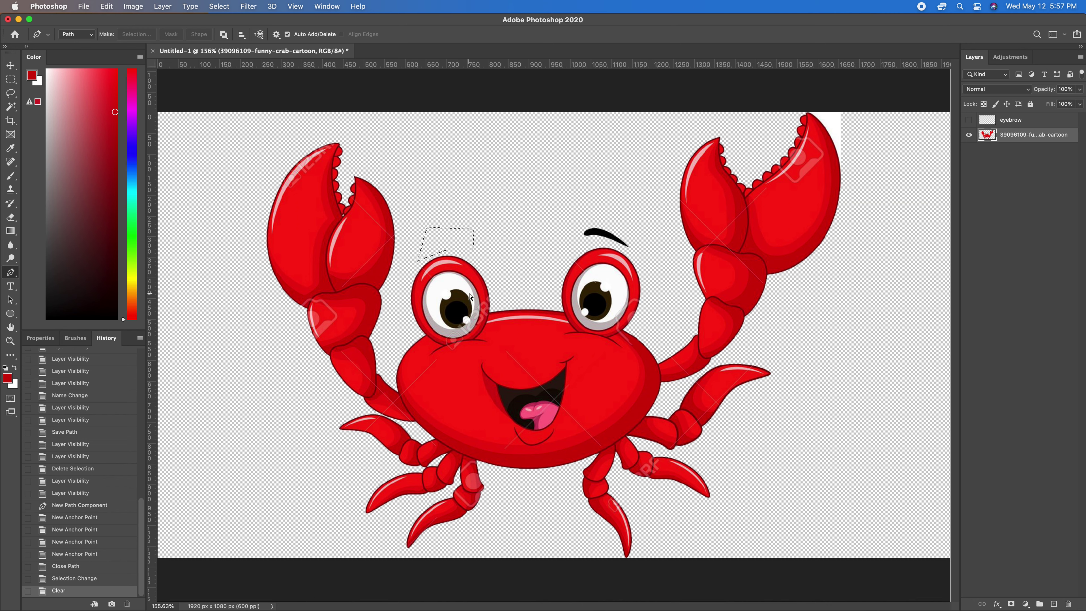
{"action": "key", "text": "super+d"}
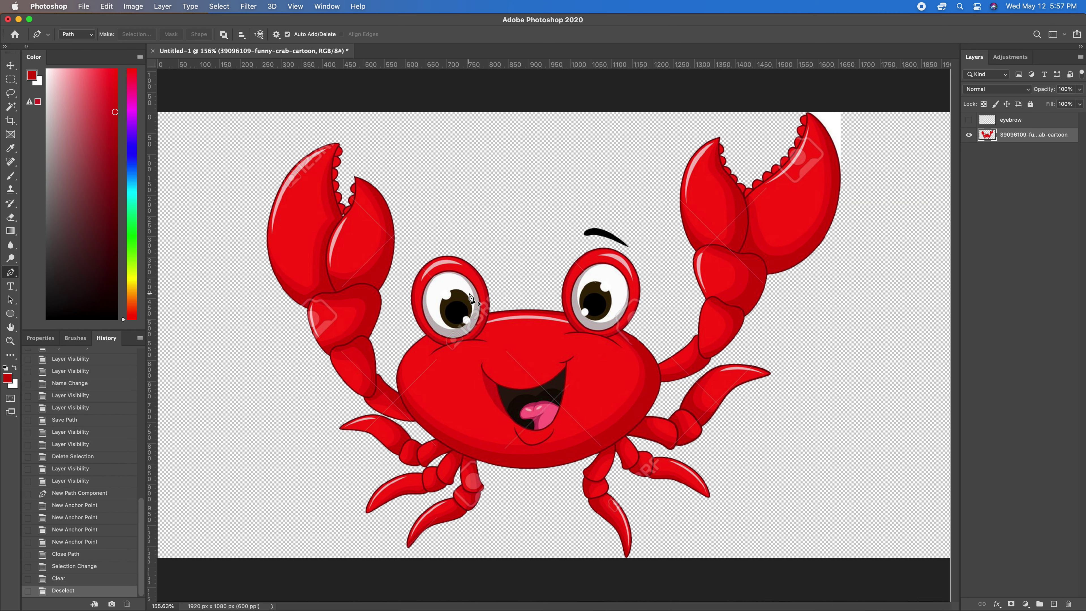
{"action": "right_click", "coordinate": [447, 225]}
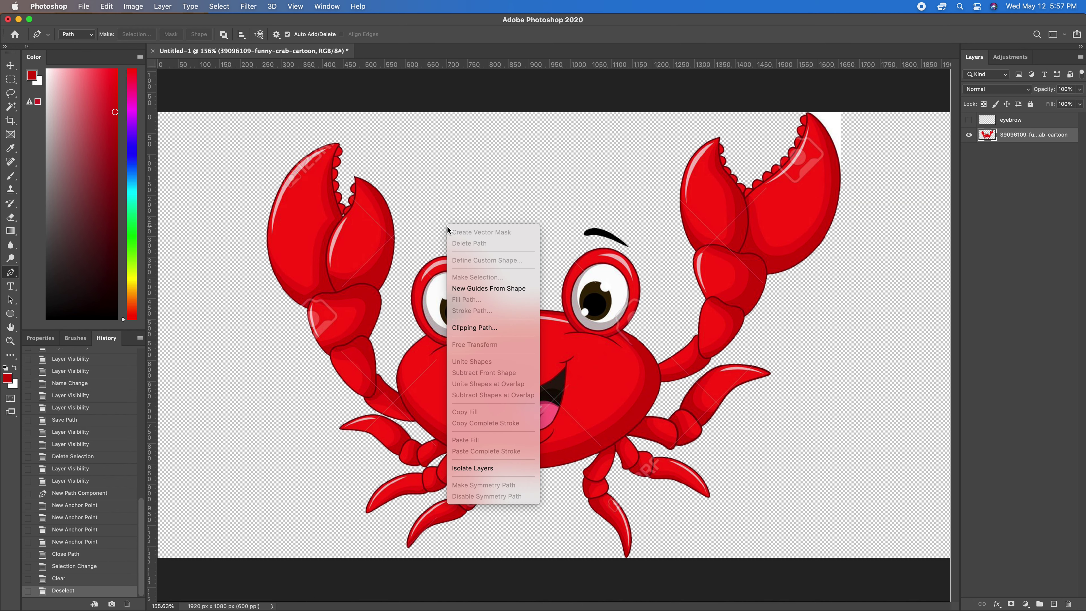
Step: Show the eyebrow layer and hide the crab layer to check the isolated eyebrow
{"action": "left_click", "coordinate": [443, 200]}
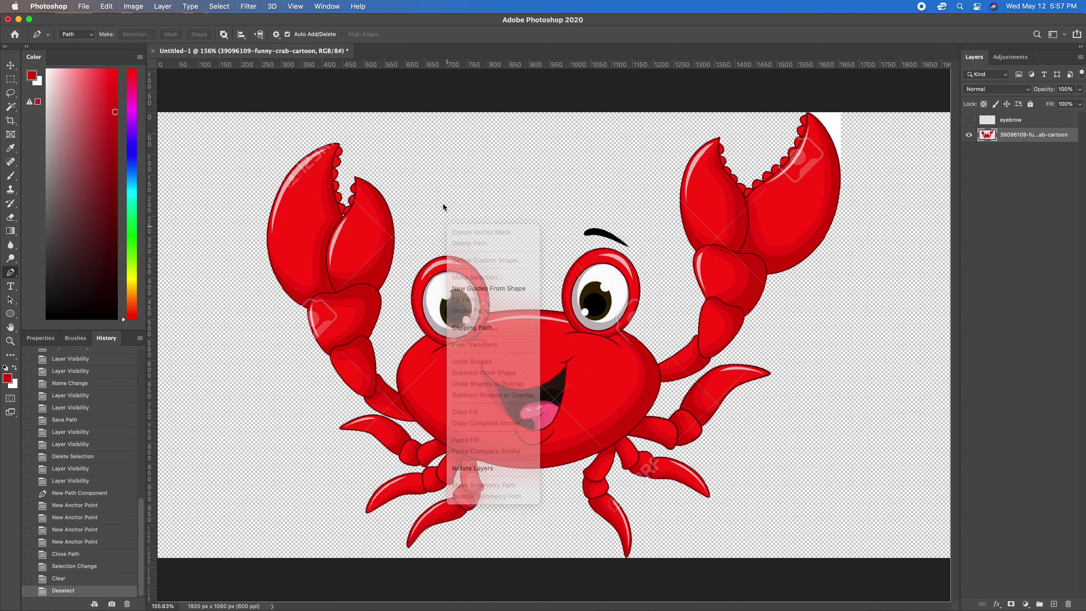
{"action": "left_click", "coordinate": [970, 121]}
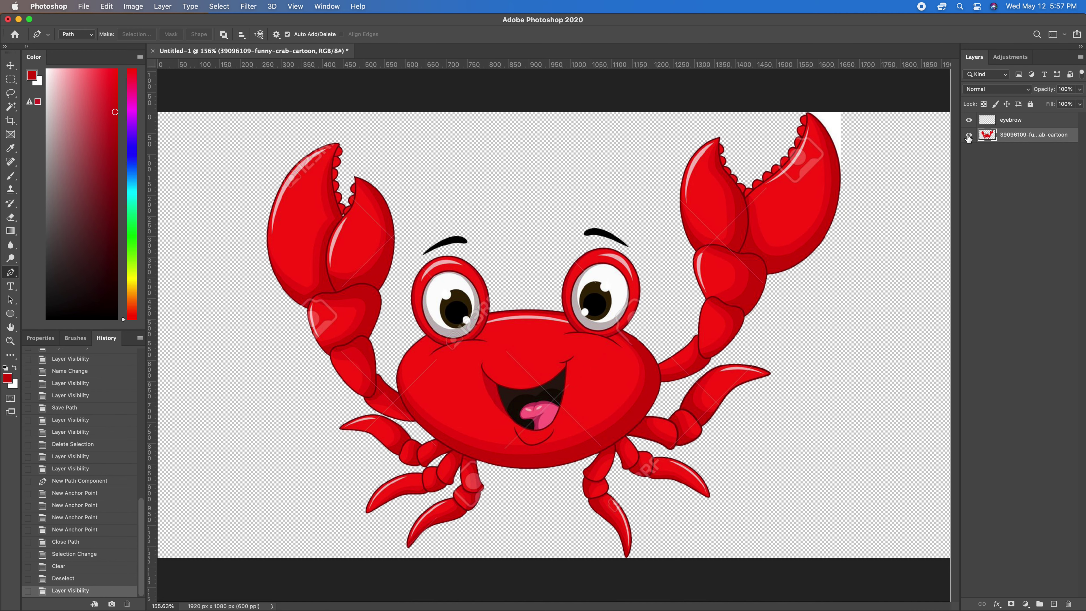
{"action": "left_click", "coordinate": [969, 135]}
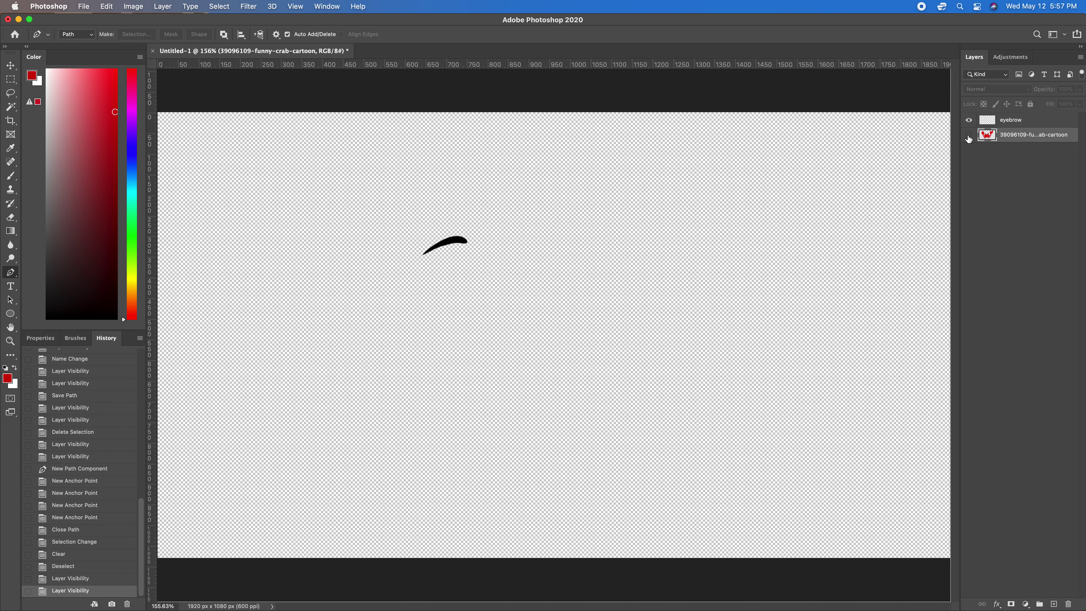
Step: Undo the visibility changes and the clearing of the left eyebrow from the crab layer, and remove the selection
{"action": "key", "text": "super+z"}
{"action": "key", "text": "super+z"}
{"action": "key", "text": "super+z"}
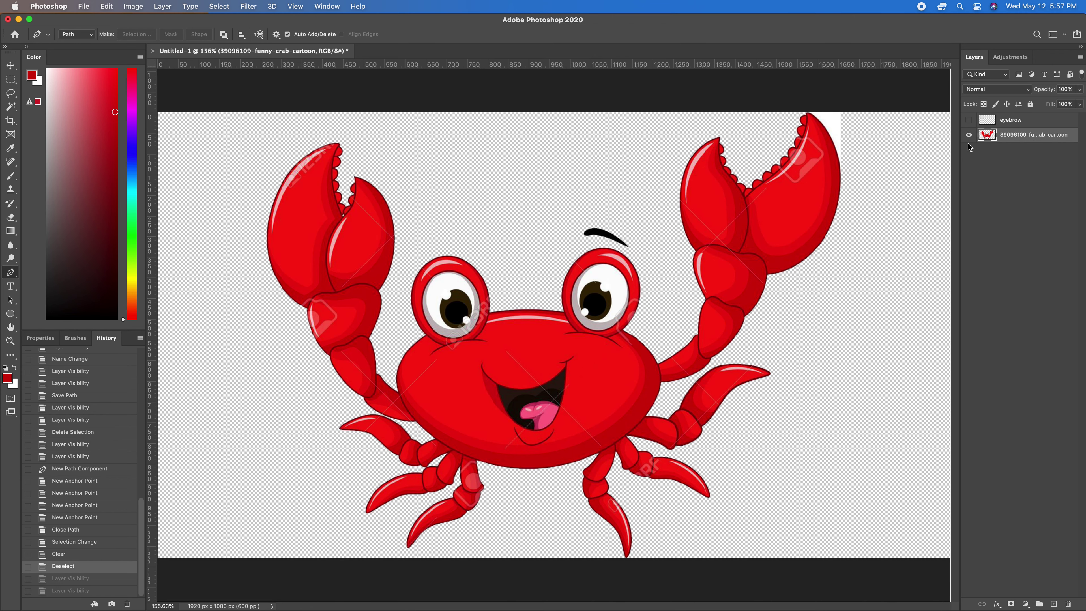
{"action": "left_click", "coordinate": [969, 121]}
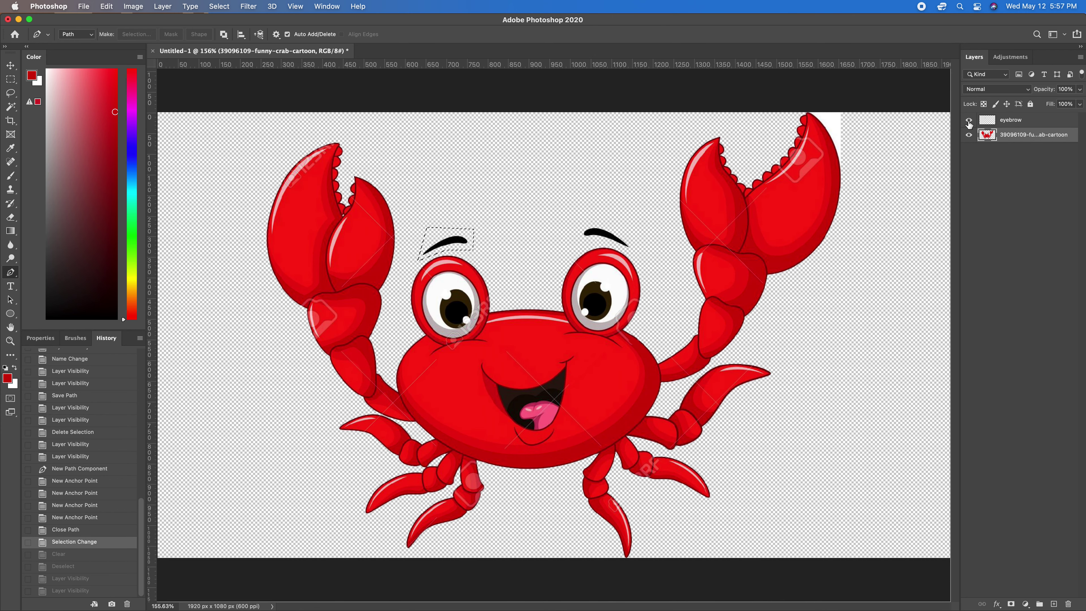
{"action": "key", "text": "super+d"}
Step: Toggle the visibility of the eyebrow and crab layers to compare them, ending with both layers shown
{"action": "left_click", "coordinate": [969, 121]}
{"action": "left_click", "coordinate": [969, 134]}
{"action": "left_click", "coordinate": [969, 121]}
{"action": "left_click", "coordinate": [969, 121]}
{"action": "left_click", "coordinate": [969, 120]}
{"action": "left_click", "coordinate": [969, 121]}
{"action": "left_click", "coordinate": [969, 135]}
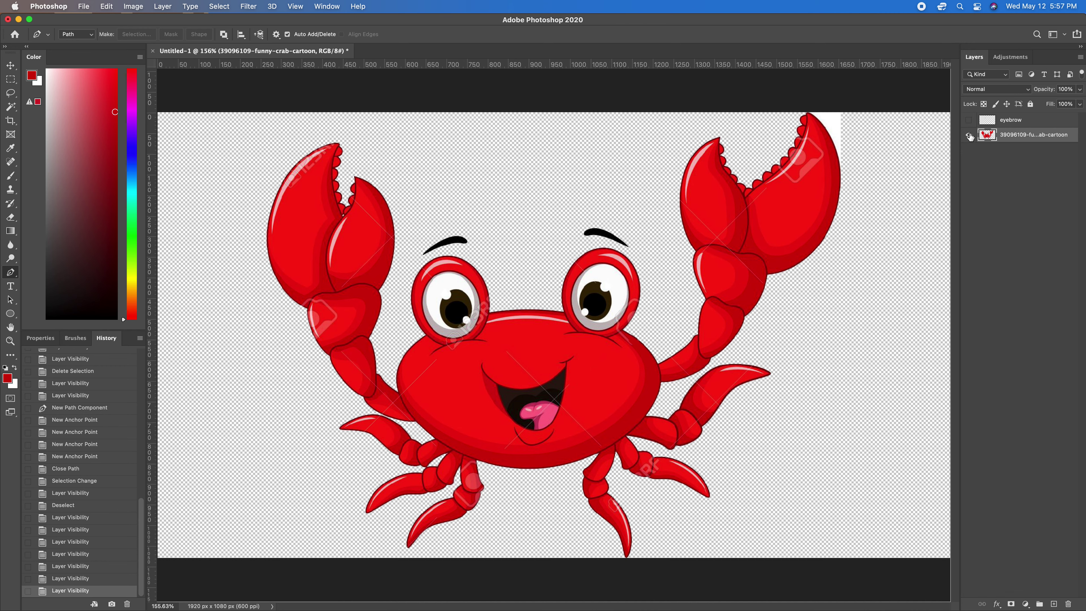
{"action": "left_click", "coordinate": [969, 121]}
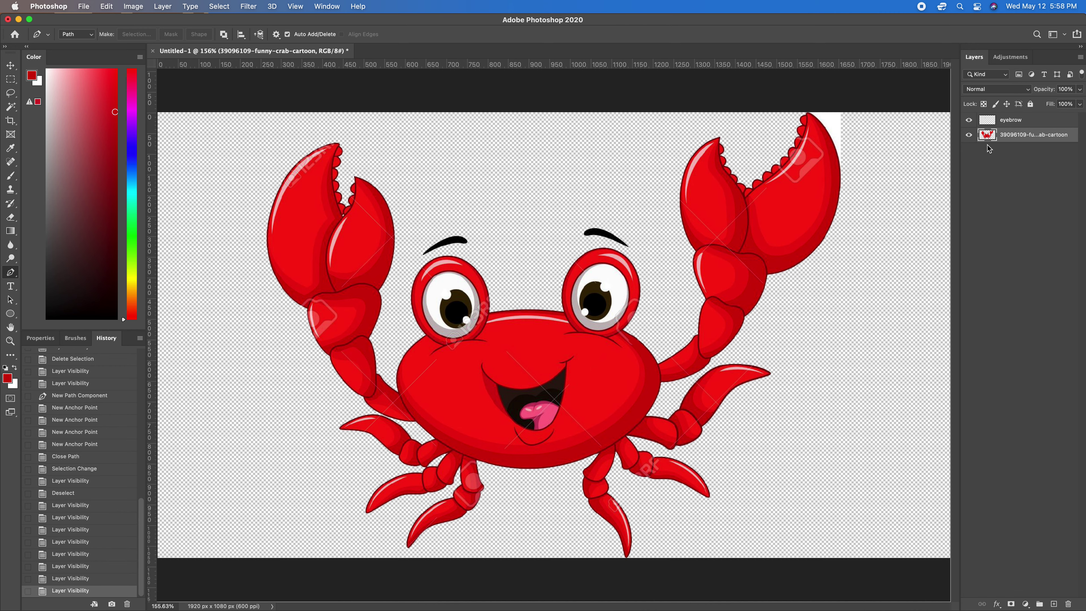
{"action": "key", "text": "v"}
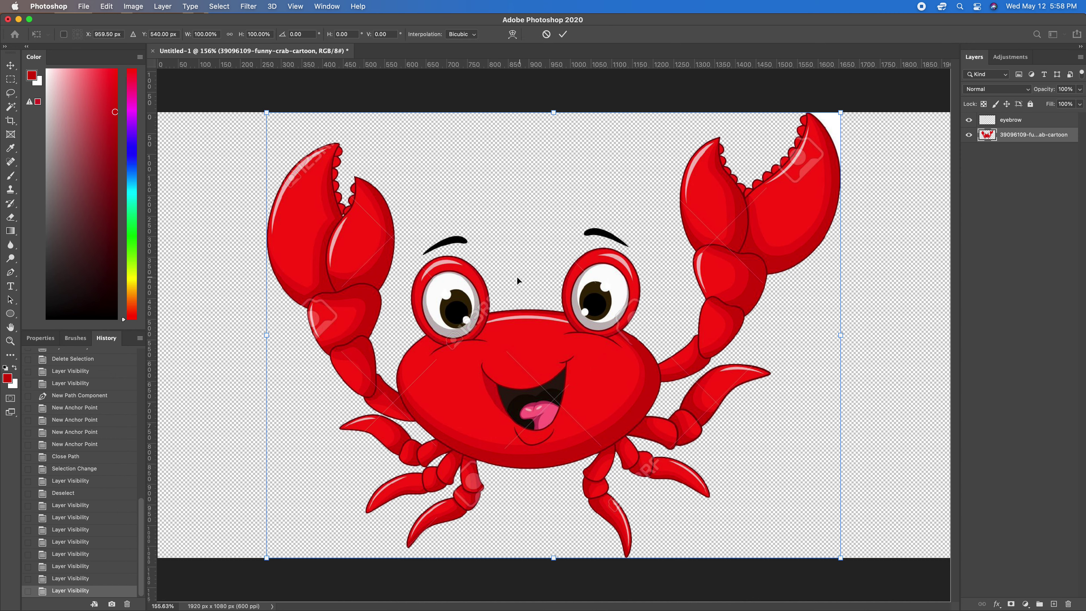
{"action": "left_click", "coordinate": [1033, 125]}
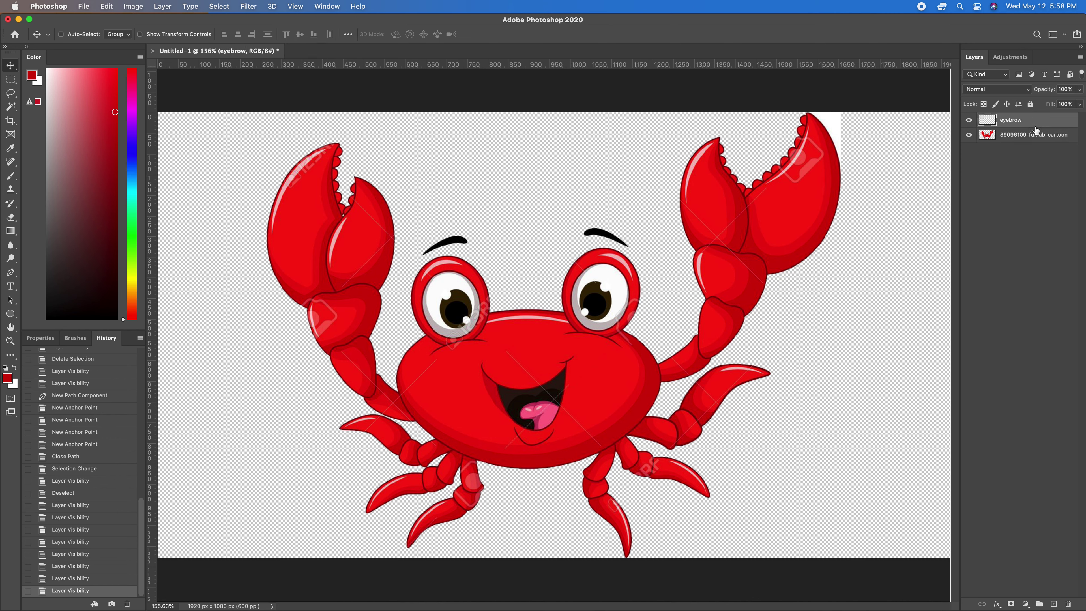
{"action": "key", "text": "super+t"}
{"action": "left_click_drag", "start_coordinate": [518, 238], "coordinate": [493, 189]}
{"action": "key", "text": "Escape"}
{"action": "left_click", "coordinate": [990, 136]}
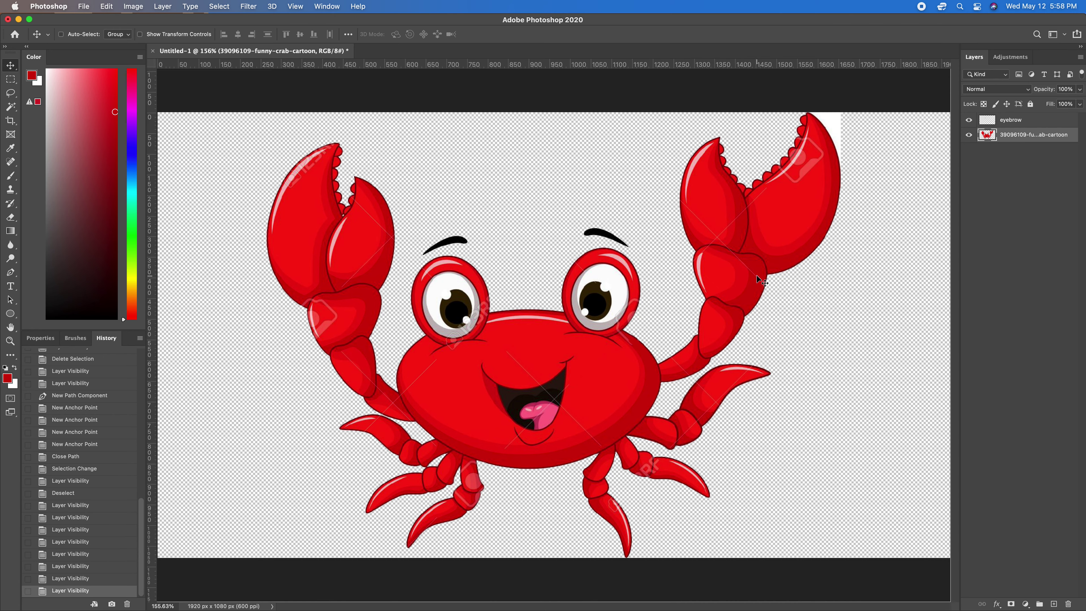
Step: Select the leftover white patch beside the right claw's tip with the Magic Wand, clear it from the crab layer and deselect
{"action": "key", "text": "super+equal"}
{"action": "key", "text": "super+equal"}
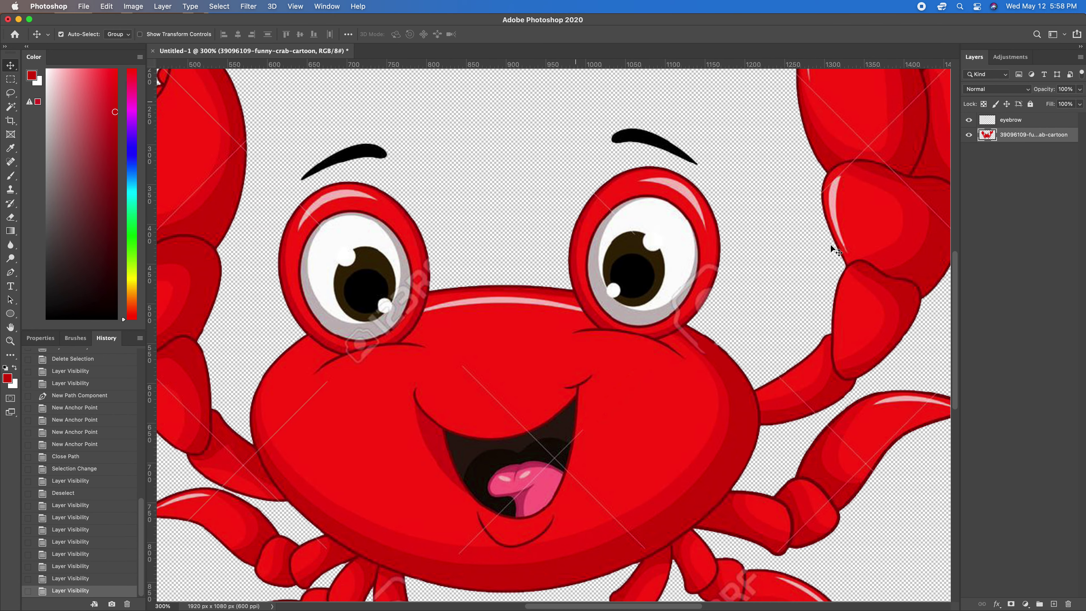
{"action": "left_click_drag", "start_coordinate": [855, 243], "coordinate": [624, 424]}
{"action": "key", "text": "super+r"}
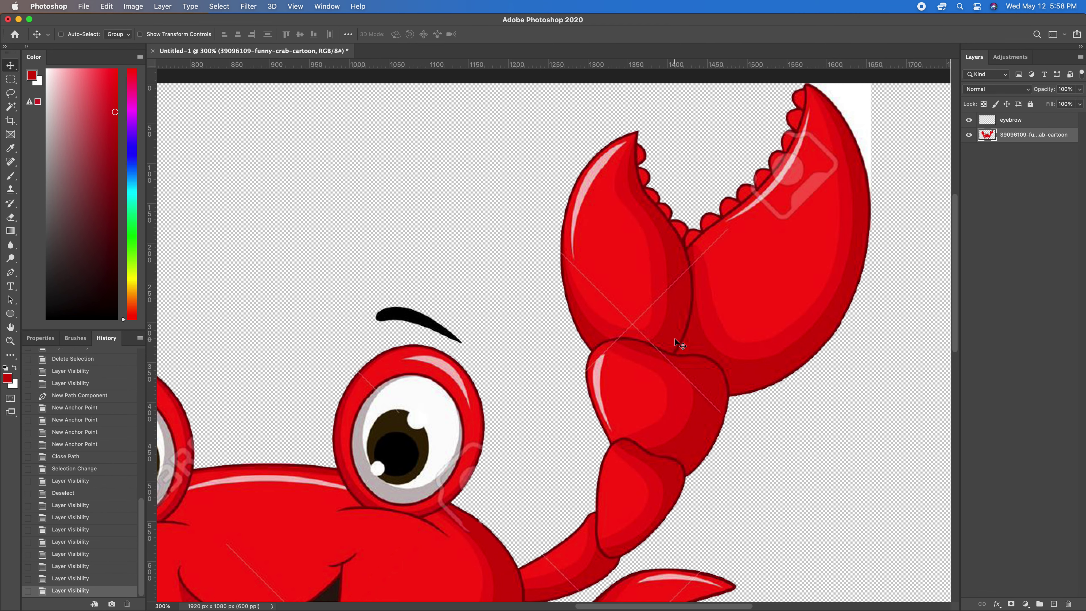
{"action": "scroll", "coordinate": [873, 164], "scroll_direction": "right", "scroll_amount": 4}
{"action": "scroll", "coordinate": [786, 196], "scroll_direction": "up", "scroll_amount": 4}
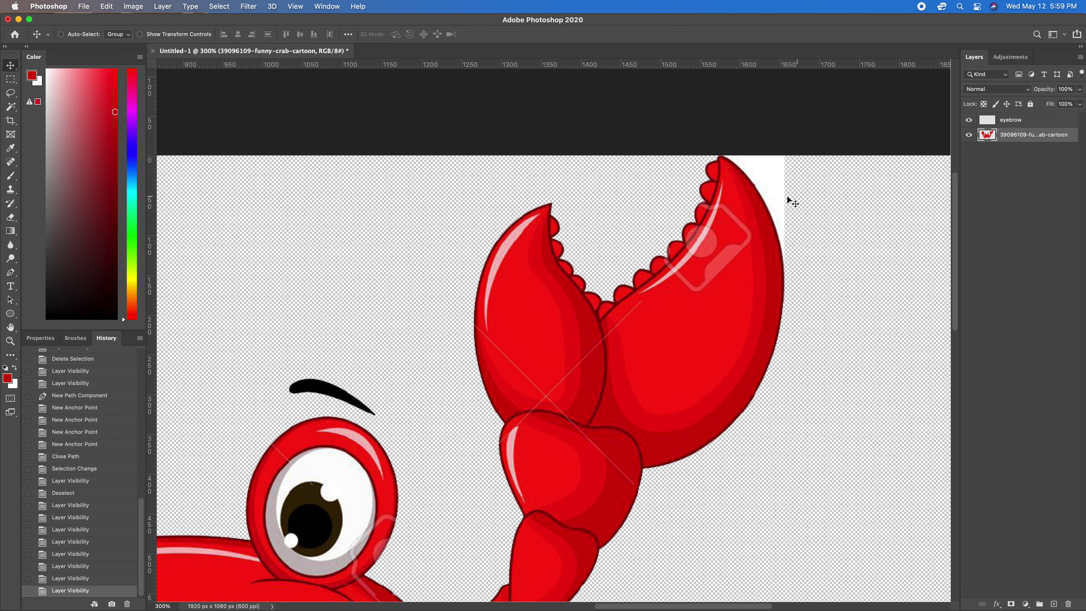
{"action": "key", "text": "w"}
{"action": "left_click", "coordinate": [776, 196]}
{"action": "key", "text": "Delete"}
{"action": "key", "text": "super+d"}
Step: Start a seven-point Pen path around the outside of the right claw, from its lower-left edge over the top to the right side of the wrist joint
{"action": "scroll", "coordinate": [849, 252], "scroll_direction": "down", "scroll_amount": 3}
{"action": "scroll", "coordinate": [849, 250], "scroll_direction": "left", "scroll_amount": 2}
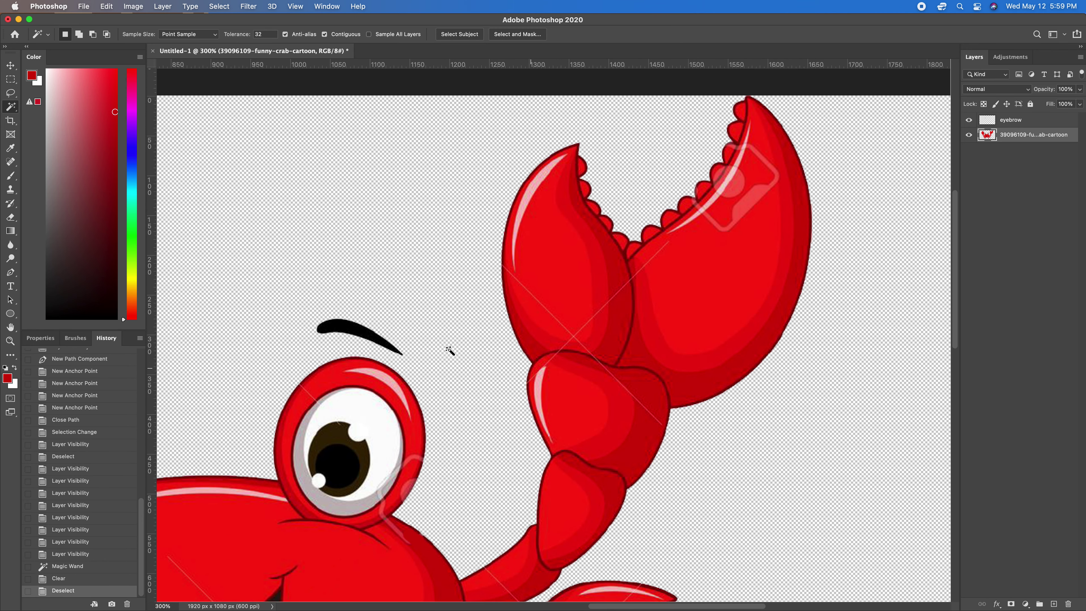
{"action": "left_click", "coordinate": [10, 272]}
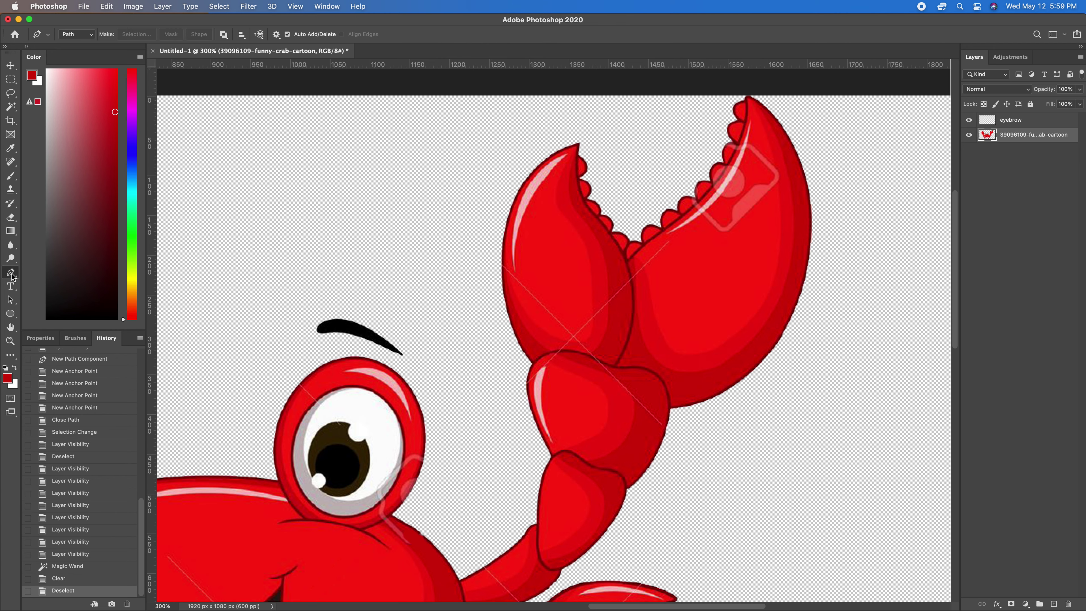
{"action": "left_click", "coordinate": [516, 361]}
{"action": "left_click", "coordinate": [427, 141]}
{"action": "left_click", "coordinate": [511, 84]}
{"action": "scroll", "coordinate": [657, 76], "scroll_direction": "up", "scroll_amount": 3}
{"action": "left_click", "coordinate": [762, 94]}
{"action": "left_click", "coordinate": [864, 288]}
{"action": "left_click", "coordinate": [791, 483]}
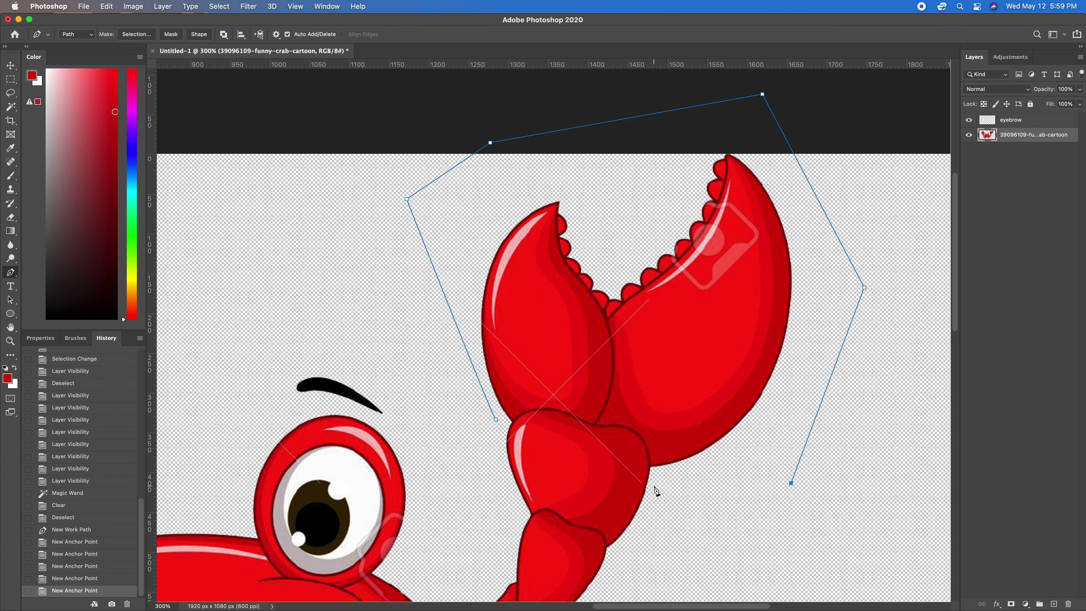
{"action": "left_click", "coordinate": [651, 468]}
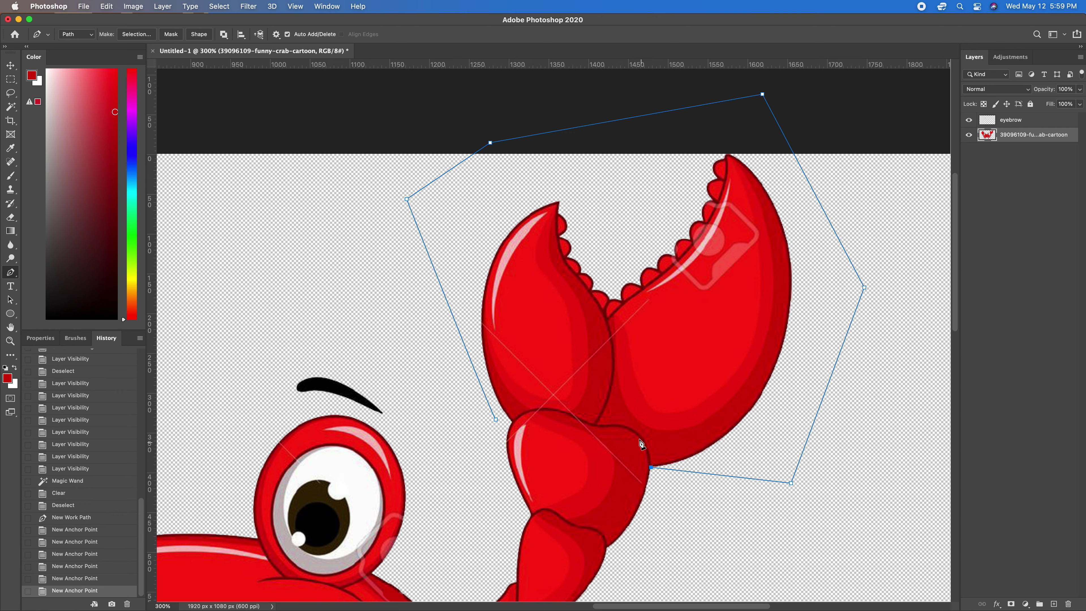
Step: Try to trace the wrist joint's upper outline with curved anchor points running back to the claw's lower-left edge
{"action": "left_click_drag", "start_coordinate": [627, 427], "coordinate": [601, 424]}
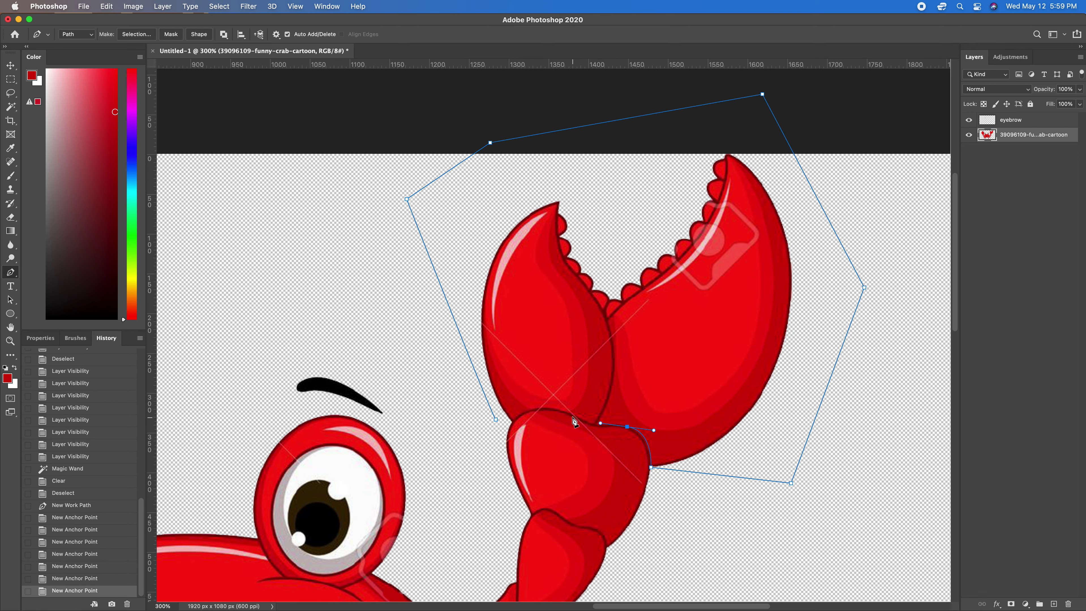
{"action": "left_click_drag", "start_coordinate": [570, 415], "coordinate": [541, 399]}
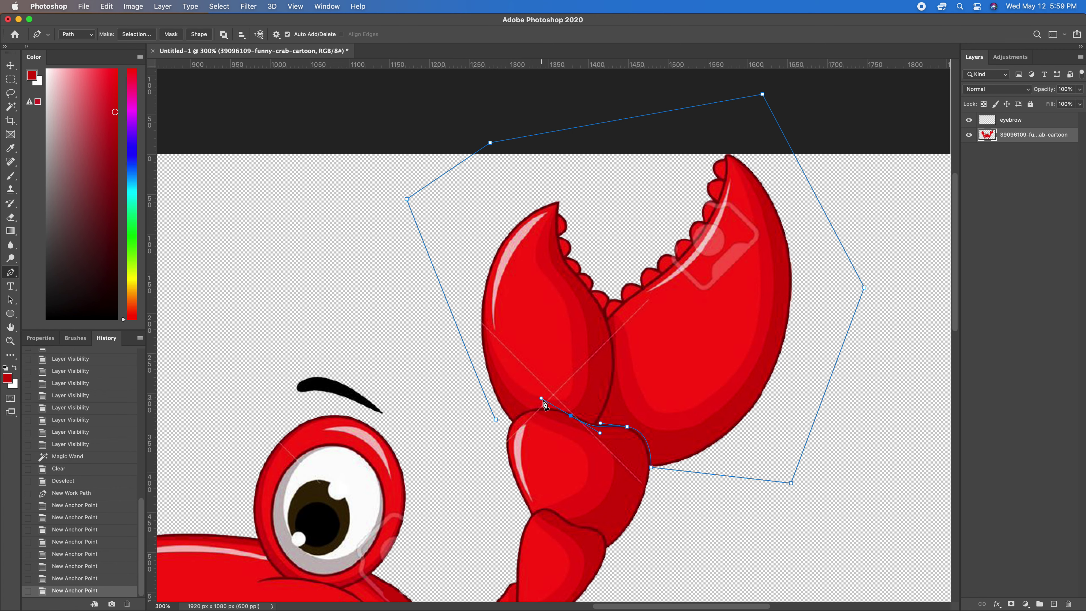
{"action": "left_click", "coordinate": [513, 423]}
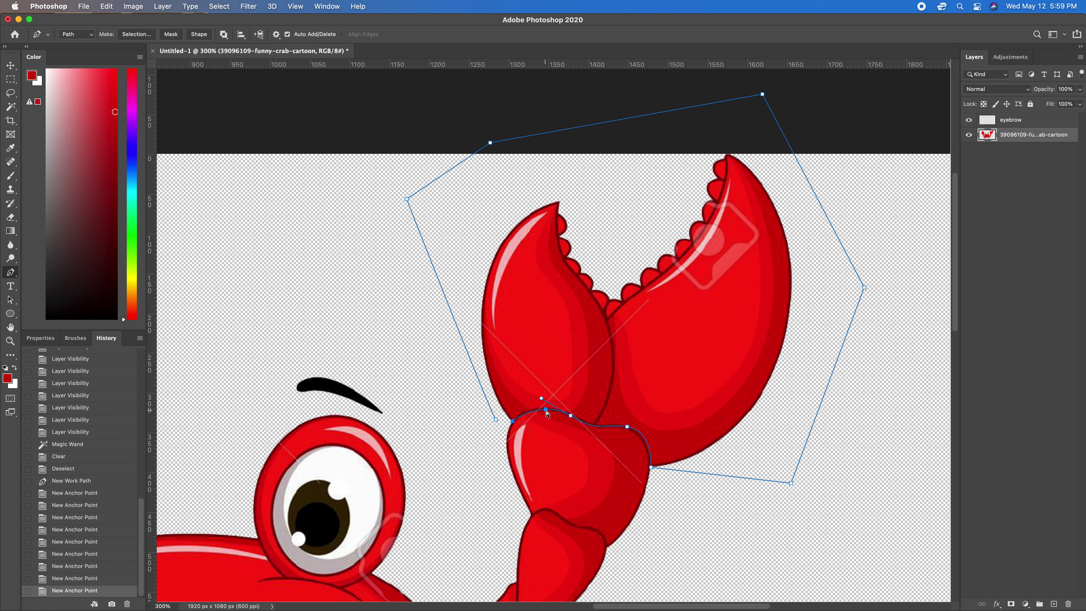
{"action": "key", "text": "super+z"}
{"action": "left_click", "coordinate": [541, 399]}
{"action": "left_click_drag", "start_coordinate": [552, 454], "coordinate": [552, 457]}
{"action": "left_click", "coordinate": [584, 475]}
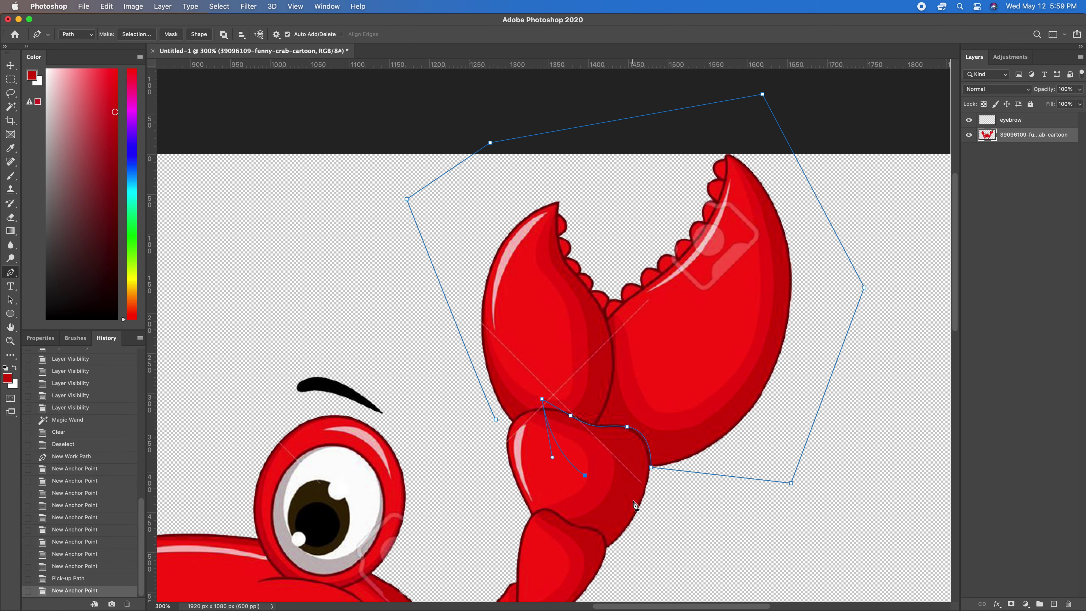
{"action": "key", "text": "super+z"}
{"action": "key", "text": "super+z"}
{"action": "key", "text": "super+z"}
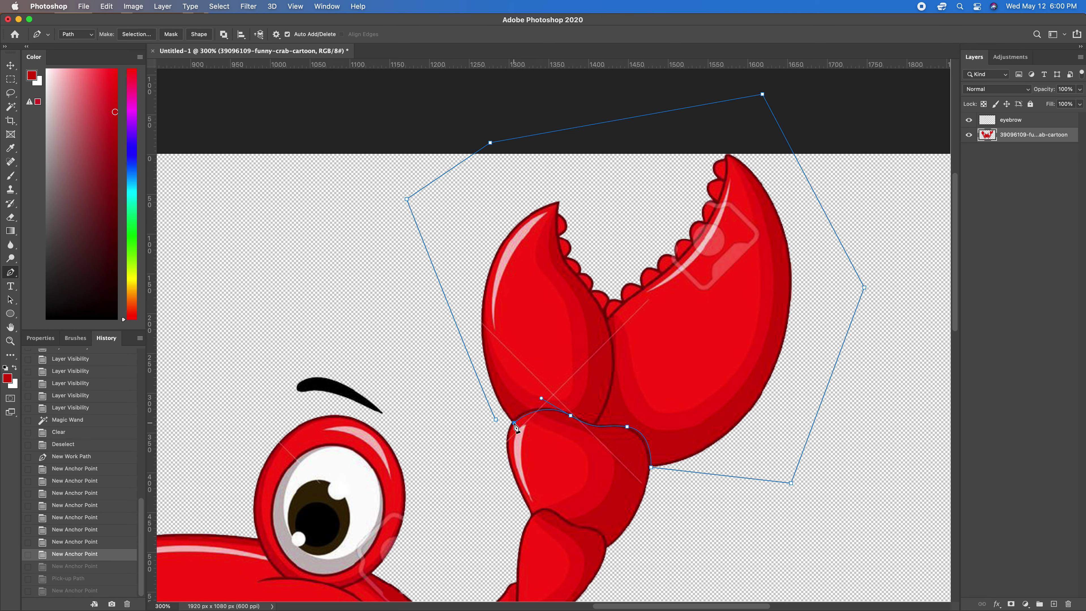
Step: Try to end the wrist curve at the claw's lower-left edge, dropping the last anchor's outgoing direction handle
{"action": "left_click", "coordinate": [514, 423]}
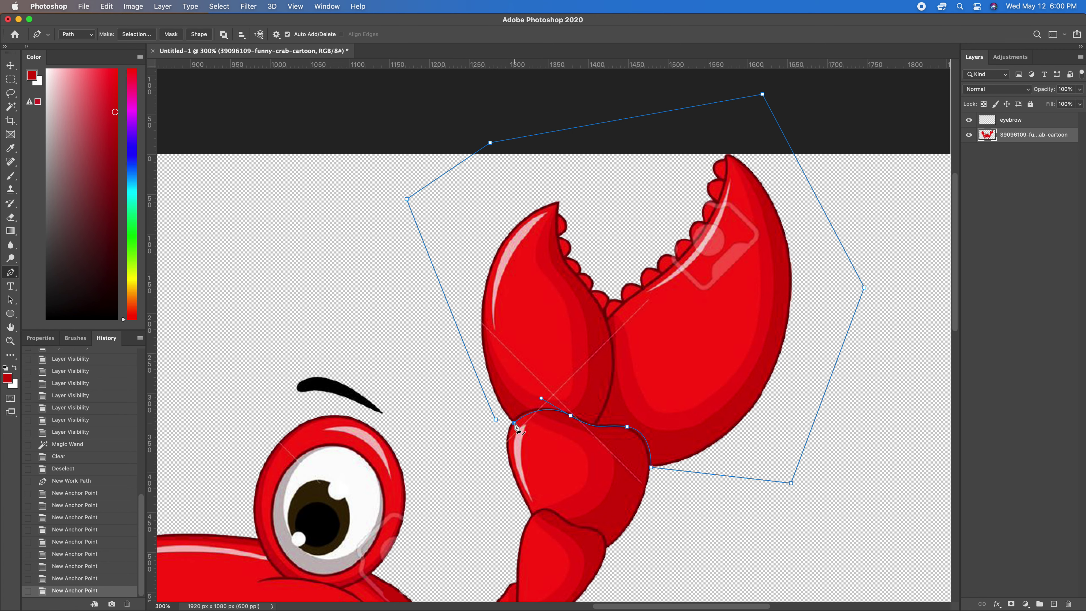
{"action": "key", "text": "super+z"}
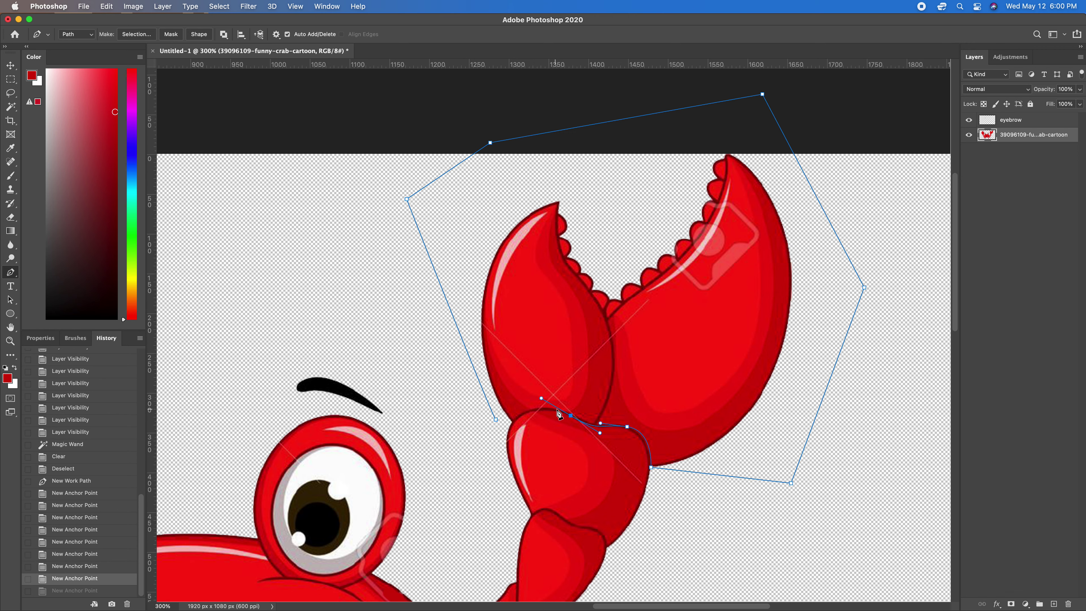
{"action": "left_click", "coordinate": [572, 418]}
{"action": "left_click", "coordinate": [573, 421]}
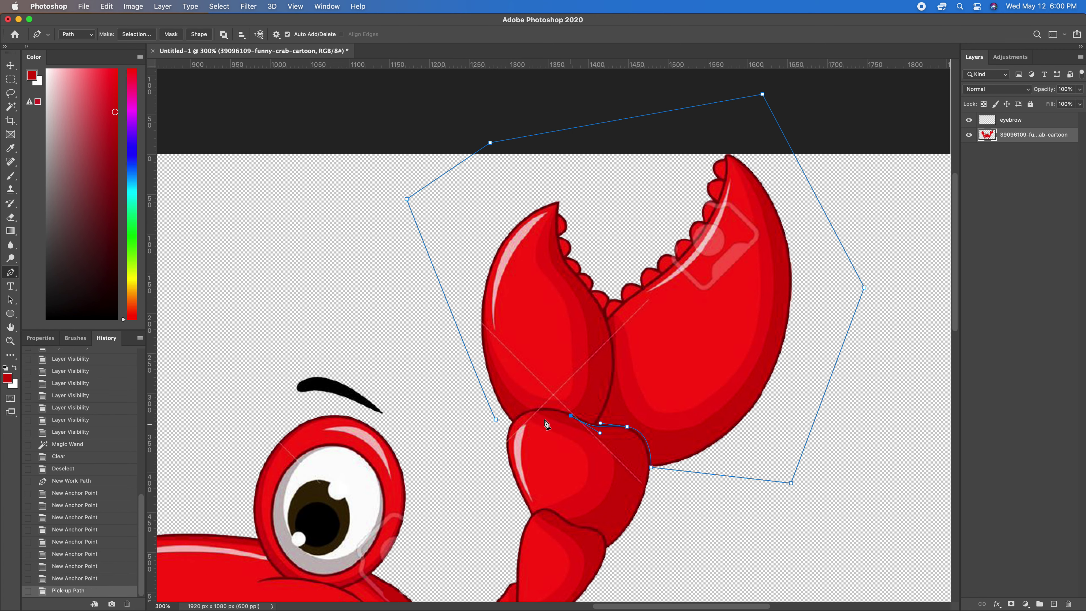
{"action": "left_click", "coordinate": [513, 423]}
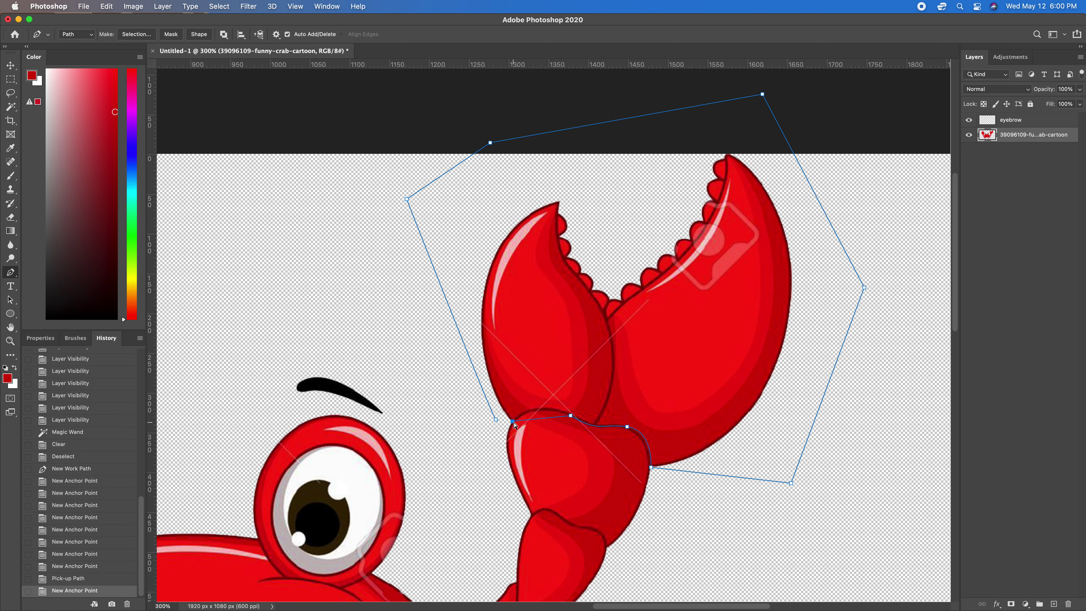
{"action": "key", "text": "super+z"}
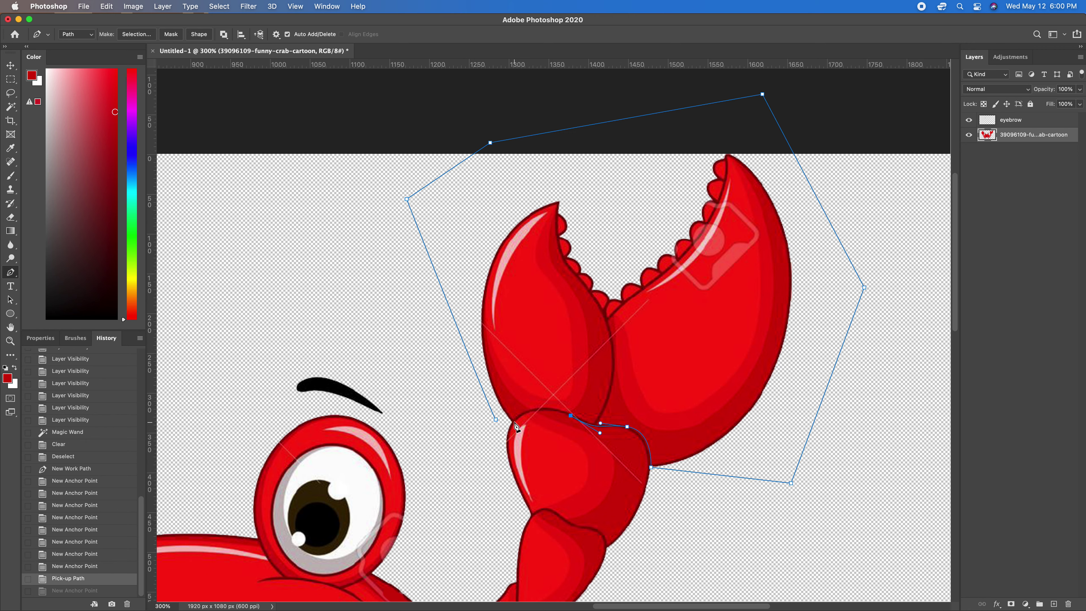
{"action": "key", "text": "super+z"}
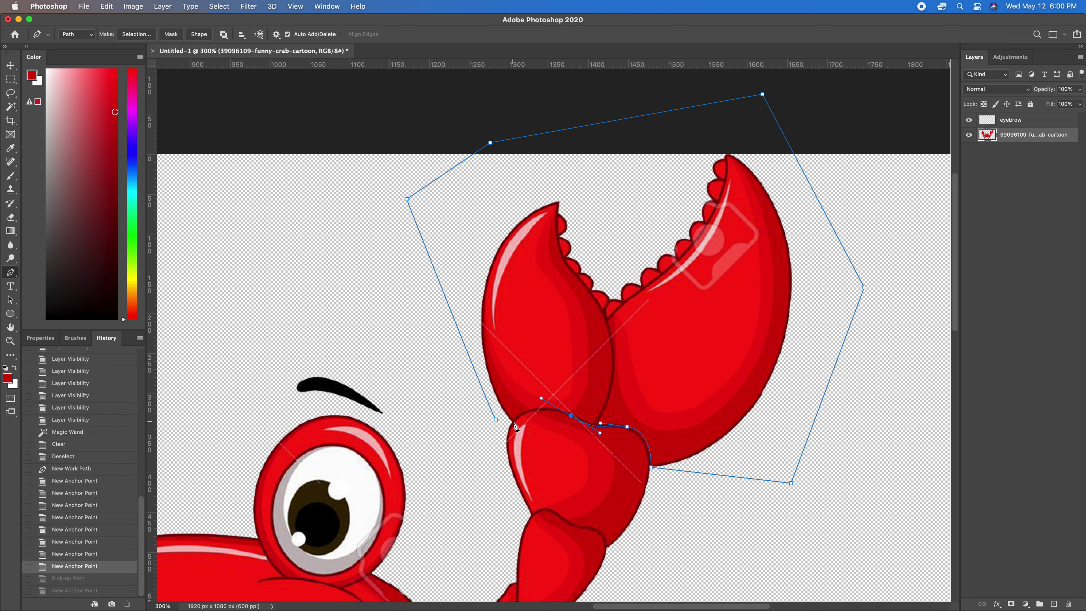
Step: Try a curved anchor at the claw's lower-left edge, and undo the path back toward the joint's right side
{"action": "left_click", "coordinate": [514, 423]}
{"action": "left_click_drag", "start_coordinate": [515, 424], "coordinate": [512, 426]}
{"action": "left_click", "coordinate": [514, 427]}
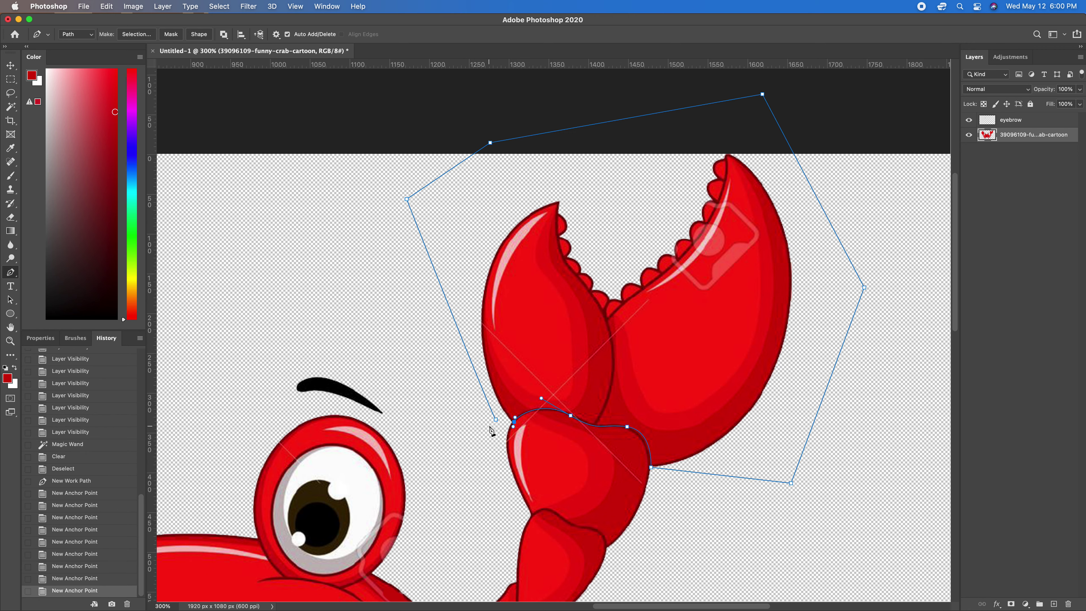
{"action": "key", "text": "super+z"}
{"action": "key", "text": "super+z"}
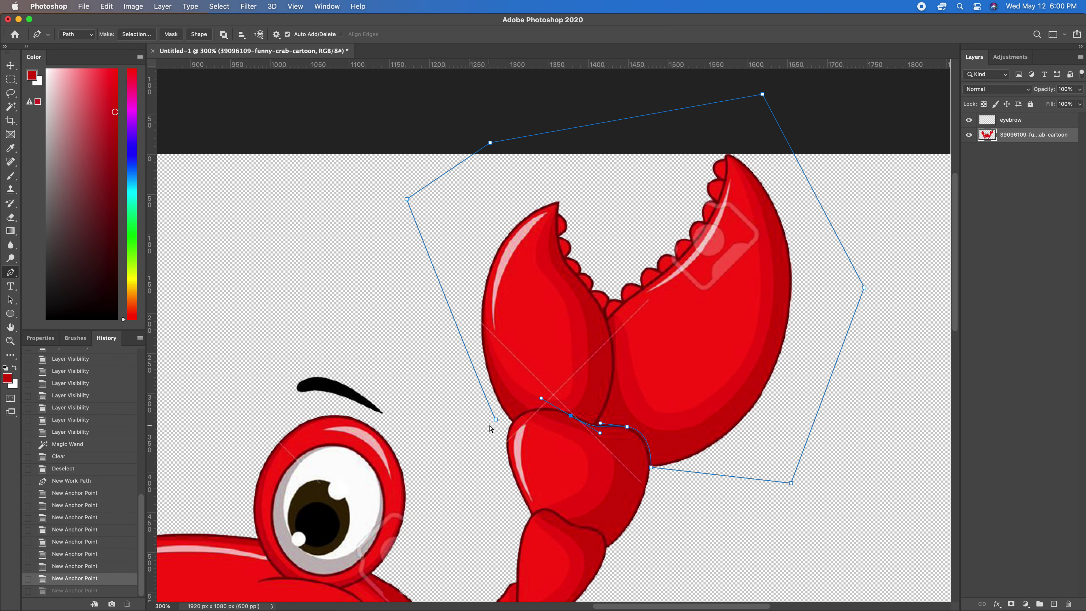
{"action": "key", "text": "super+z"}
Step: Add a curved anchor point on the wrist joint's upper outline, shaping the segment from its right side
{"action": "key", "text": "super+plus"}
{"action": "key", "text": "super+plus"}
{"action": "key", "text": "super+plus"}
{"action": "left_click_drag", "start_coordinate": [650, 446], "coordinate": [537, 304]}
{"action": "key", "text": "super+r"}
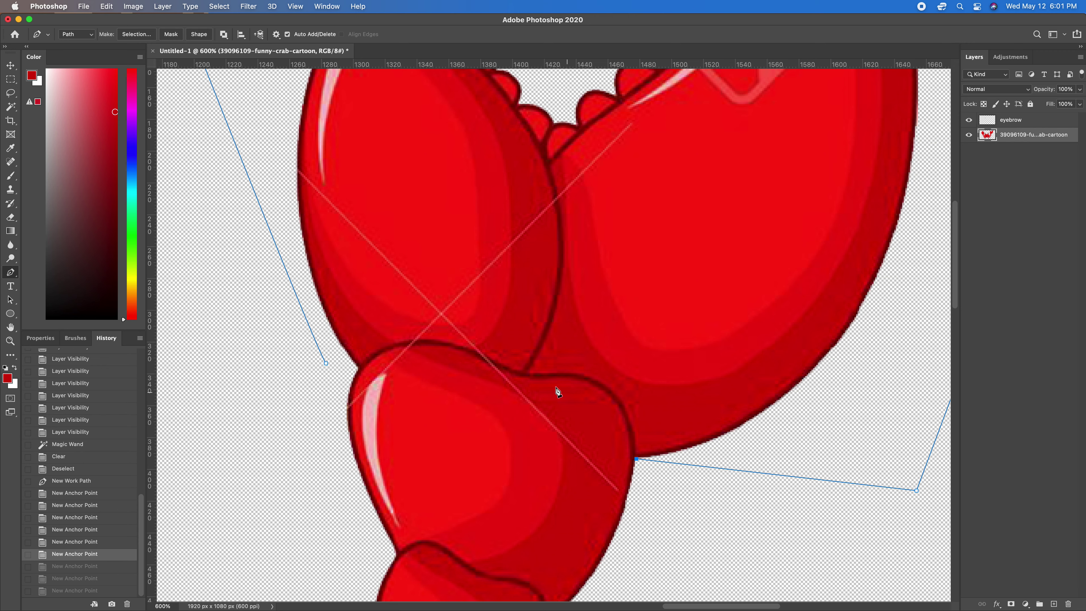
{"action": "left_click_drag", "start_coordinate": [558, 375], "coordinate": [467, 379]}
{"action": "key", "text": "super+z"}
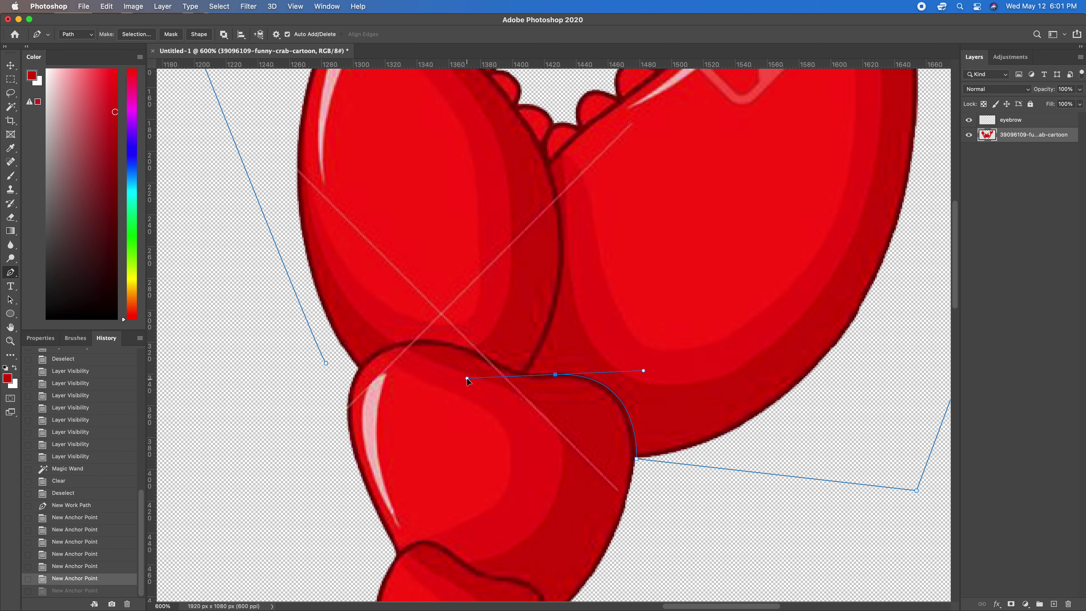
{"action": "left_click", "coordinate": [467, 379]}
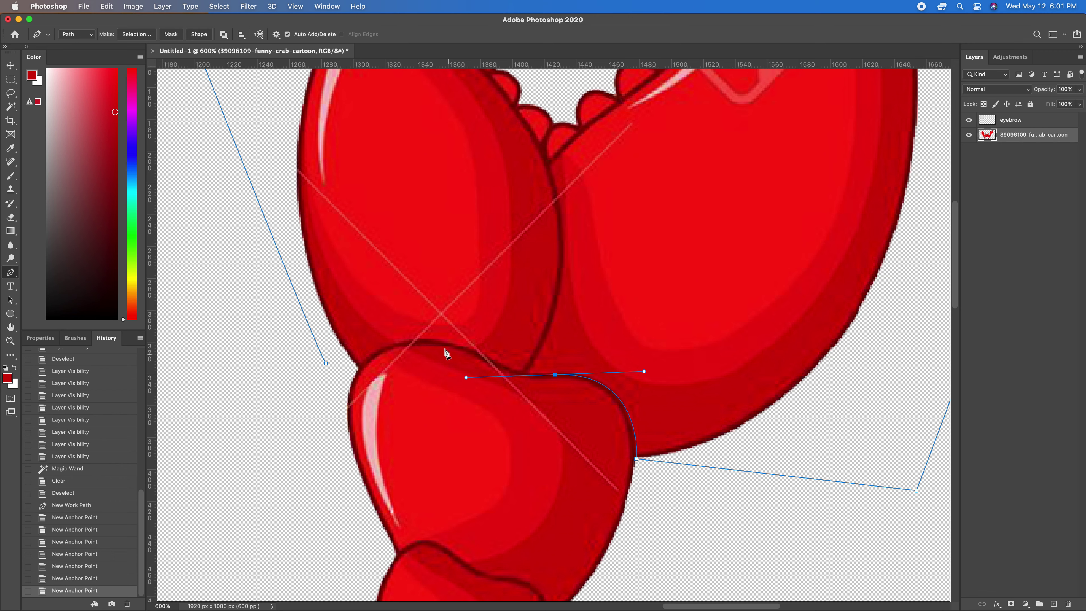
Step: Drop the outgoing direction handle of the anchor on the wrist joint's upper right, undoing any trial point past it
{"action": "left_click", "coordinate": [469, 352]}
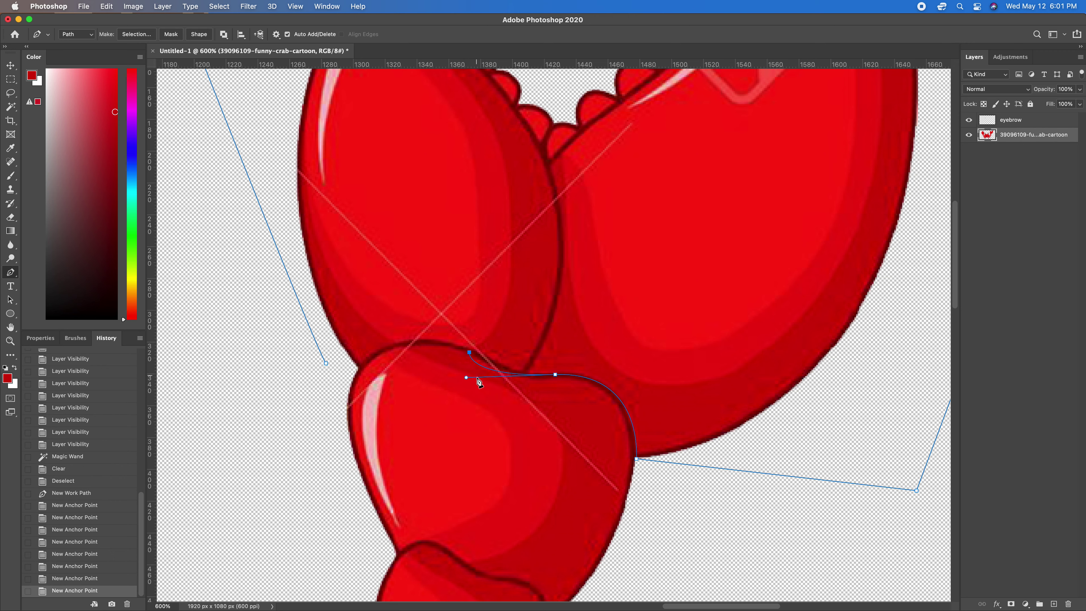
{"action": "key", "text": "super+z"}
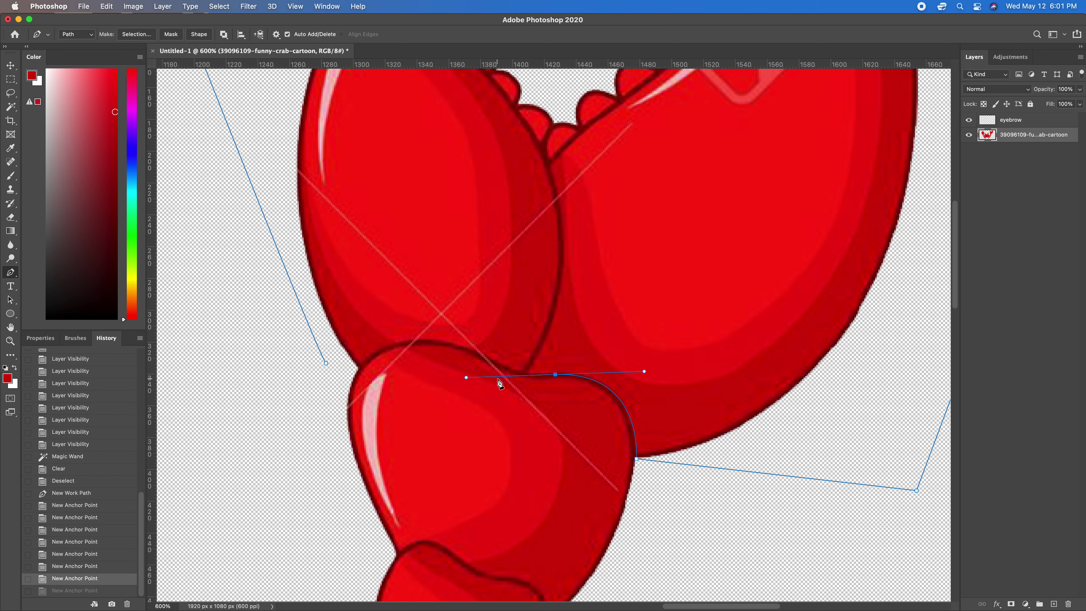
{"action": "left_click", "coordinate": [555, 377]}
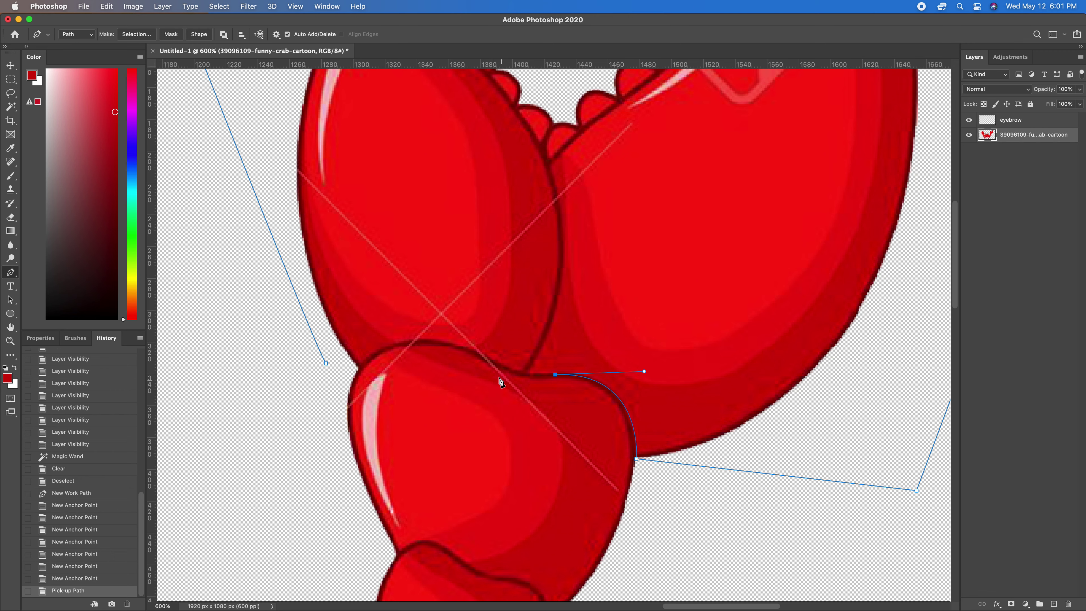
Step: Try a curved anchor beside the dip in the wrist outline and another point on its crown, and undo both
{"action": "left_click_drag", "start_coordinate": [492, 362], "coordinate": [467, 344]}
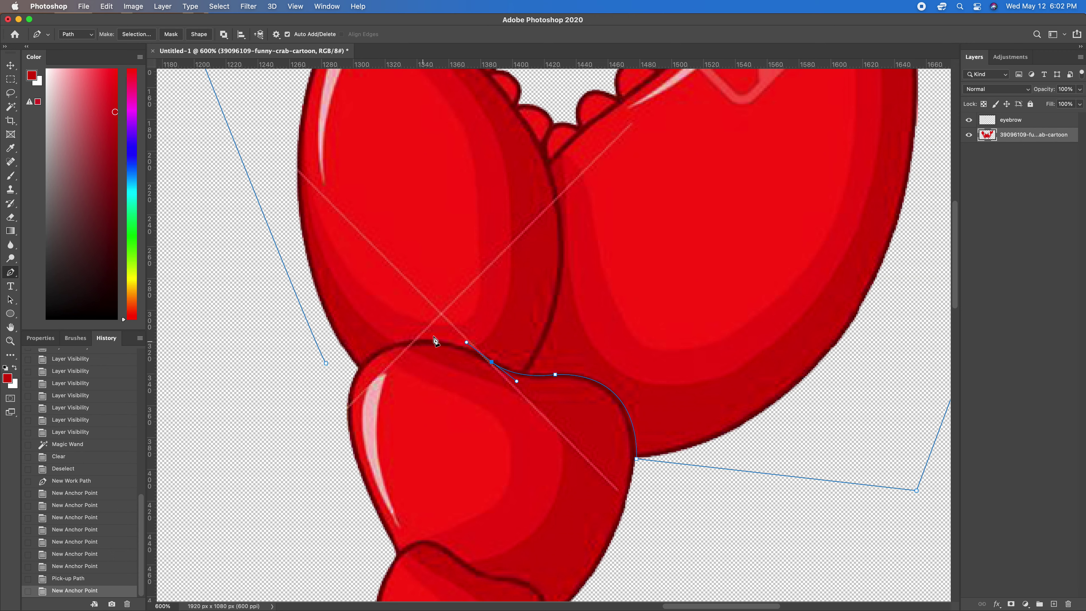
{"action": "left_click", "coordinate": [417, 341]}
{"action": "key", "text": "super+z"}
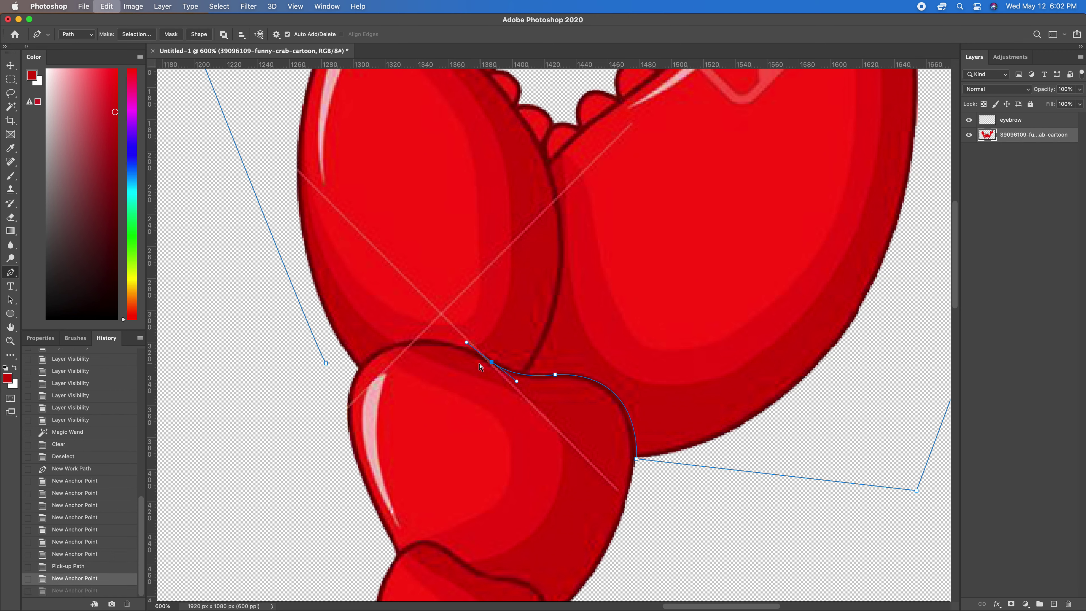
{"action": "key", "text": "super+z"}
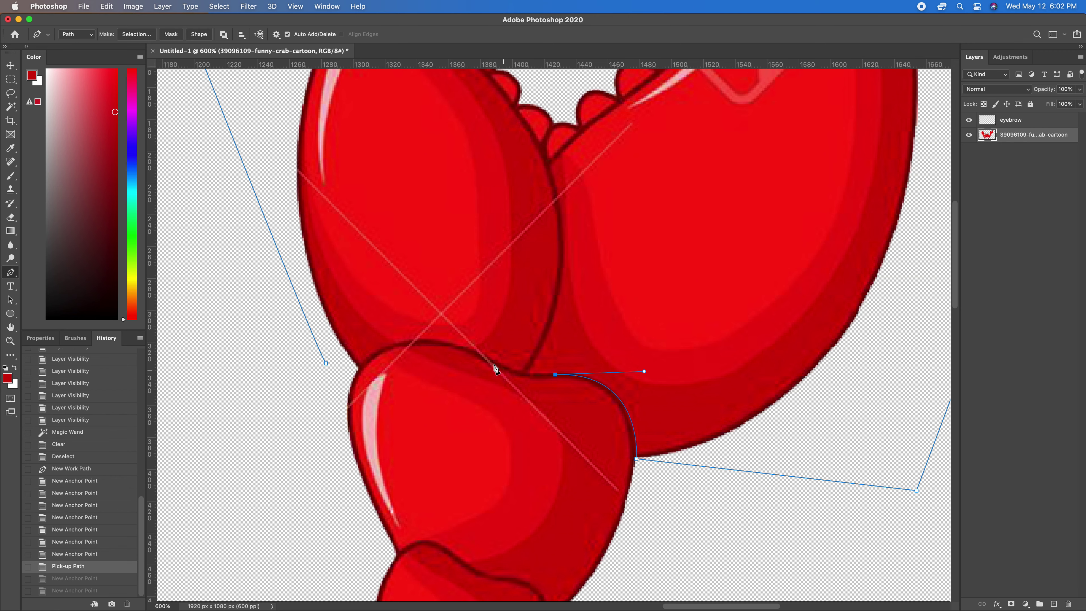
Step: Try an anchor with very long handles beside the wrist outline's dip, joined to the claw's lower-left edge, and undo it
{"action": "left_click_drag", "start_coordinate": [477, 359], "coordinate": [379, 167]}
{"action": "left_click", "coordinate": [360, 371]}
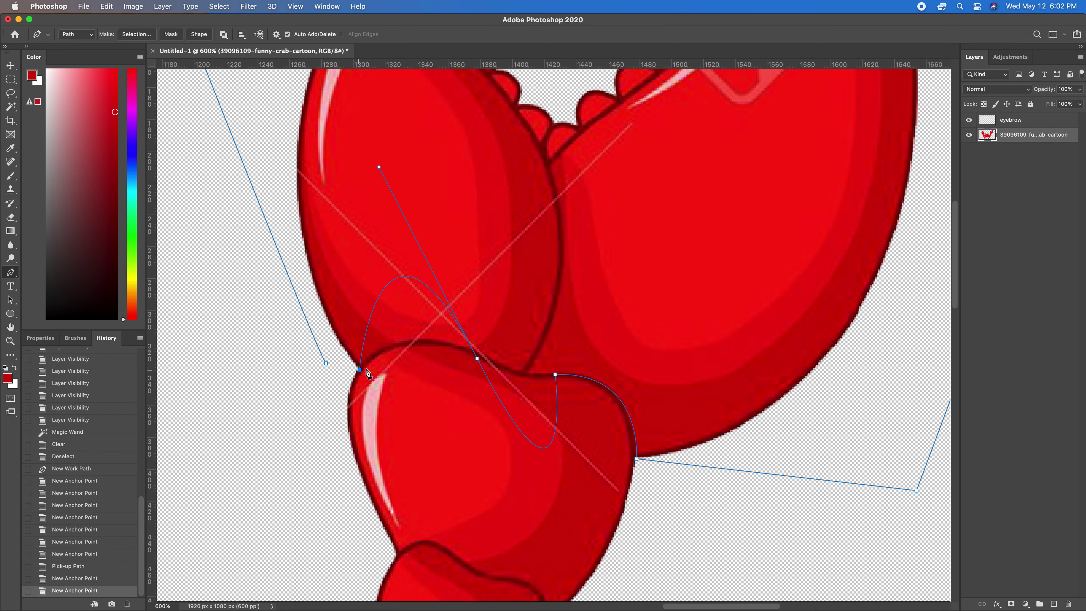
{"action": "key", "text": "super+z"}
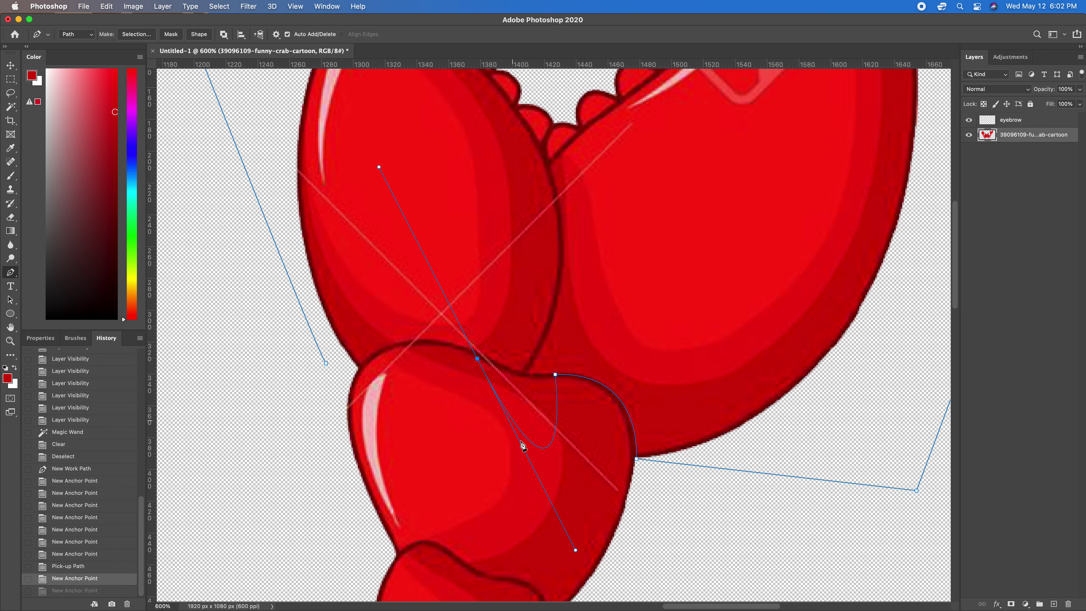
{"action": "left_click", "coordinate": [478, 361]}
{"action": "left_click", "coordinate": [360, 367]}
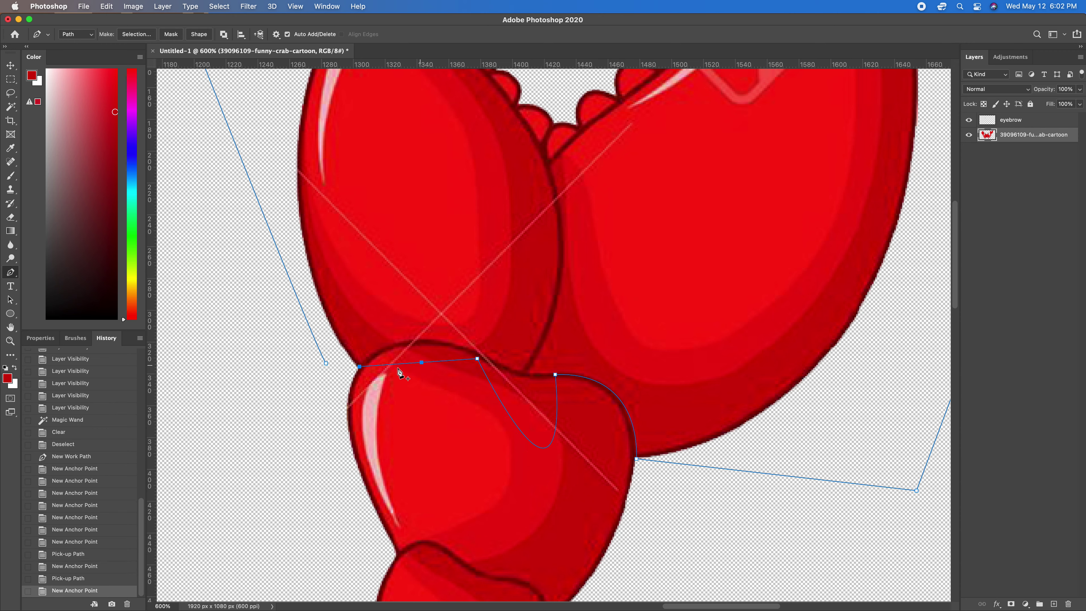
{"action": "key", "text": "super+z"}
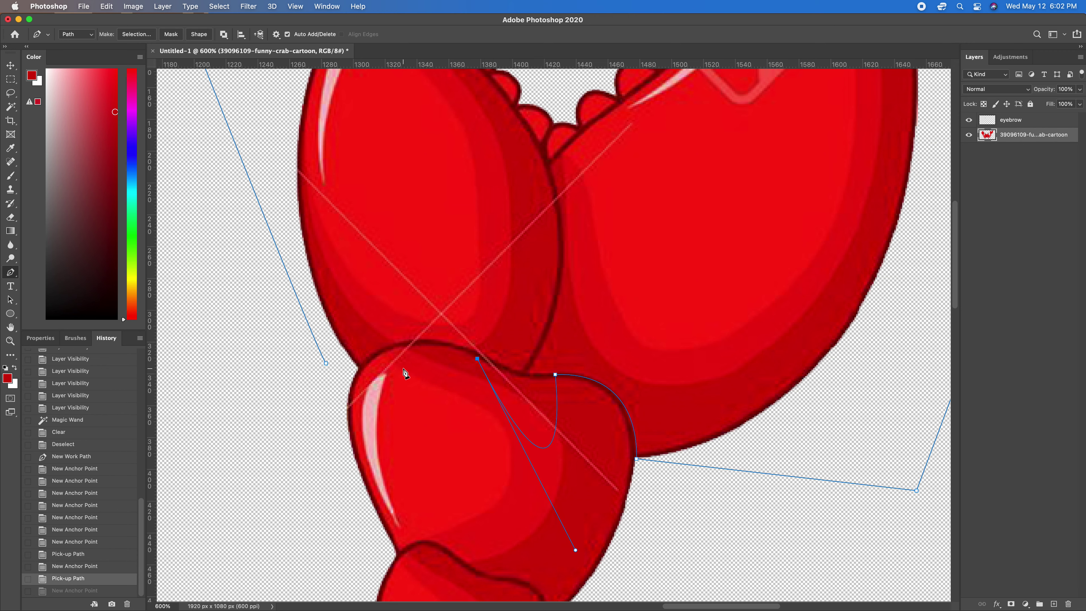
{"action": "key", "text": "super+z"}
{"action": "key", "text": "super+z"}
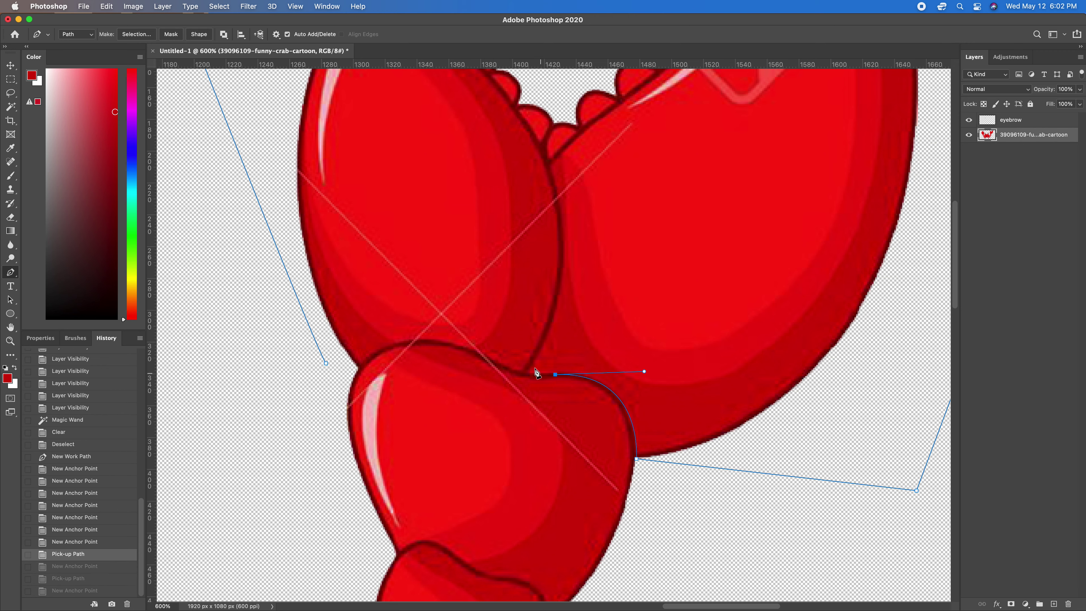
Step: Trace the remaining wrist outline with curved anchors beside the dip and at the claw's lower-left edge, and close the path
{"action": "left_click_drag", "start_coordinate": [487, 361], "coordinate": [465, 342]}
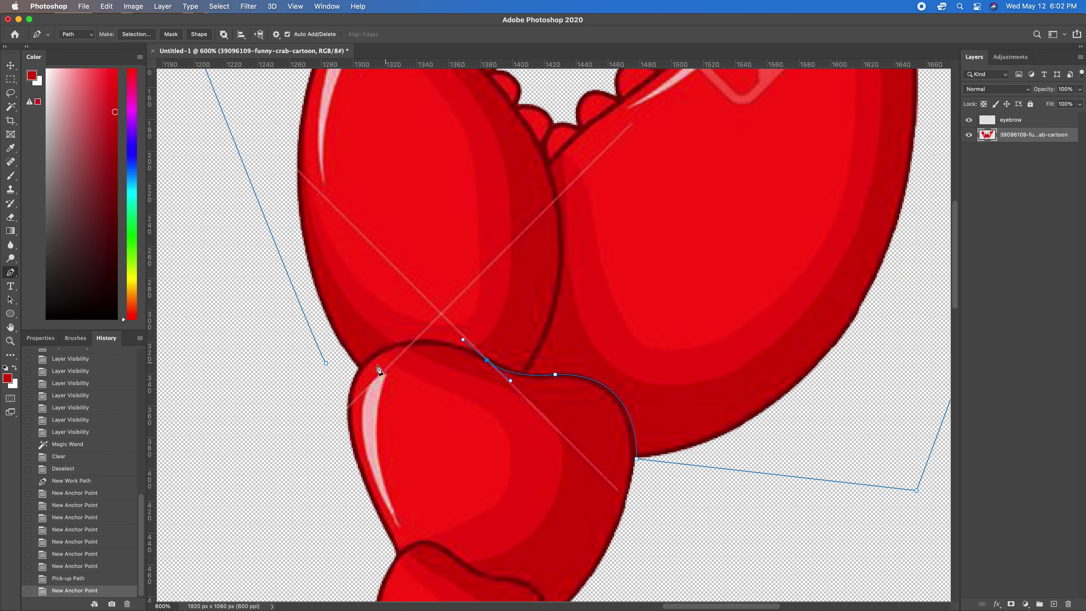
{"action": "left_click", "coordinate": [360, 369]}
{"action": "left_click_drag", "start_coordinate": [360, 375], "coordinate": [338, 405]}
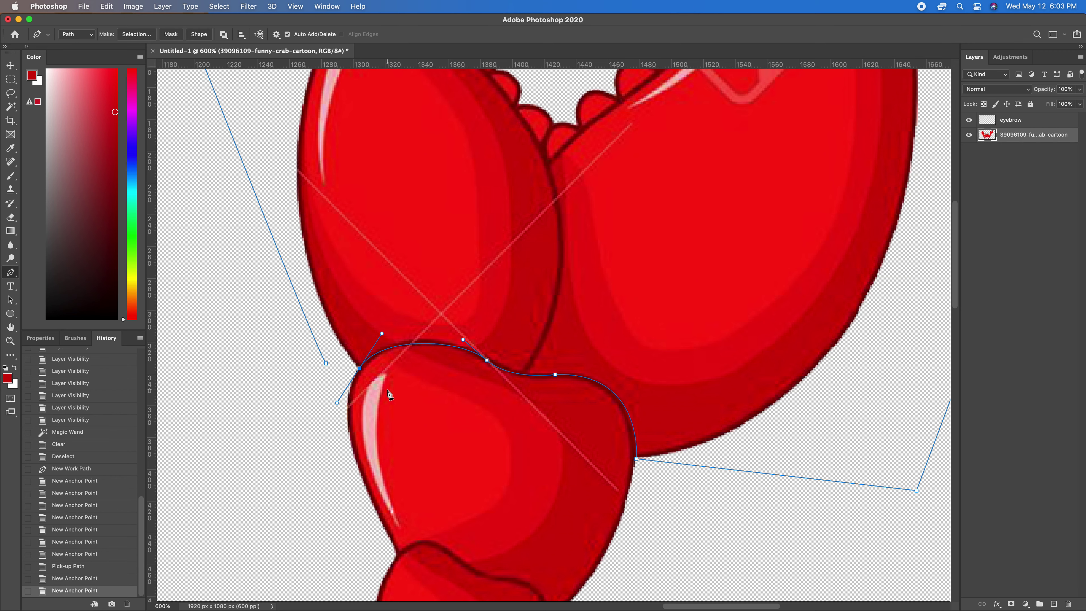
{"action": "left_click", "coordinate": [327, 364]}
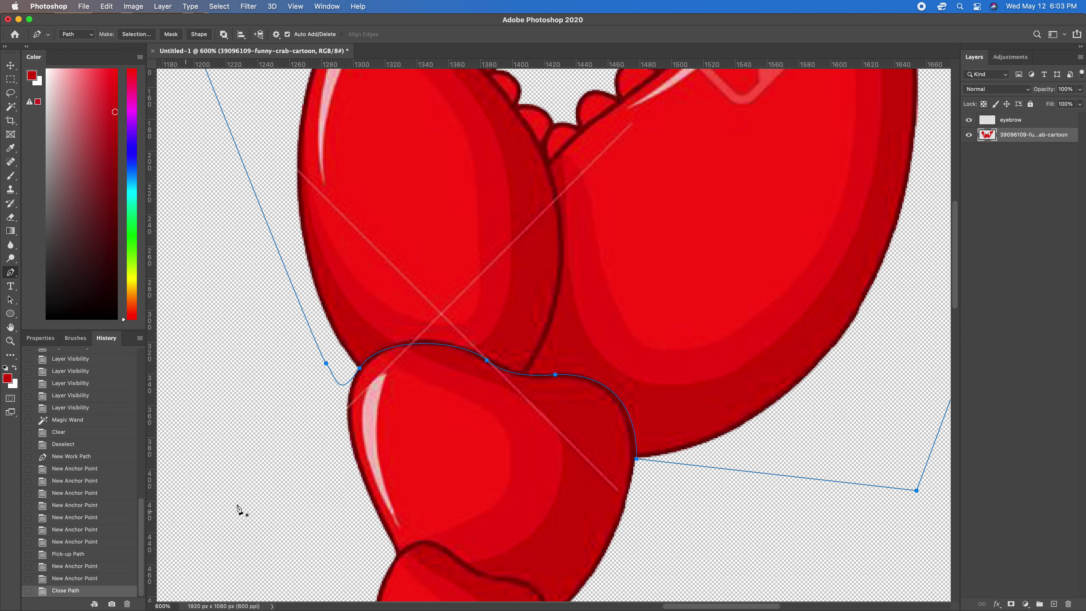
Step: Convert the closed claw path into a new anti-aliased selection with a feather radius of 0 pixels
{"action": "key", "text": "super+0"}
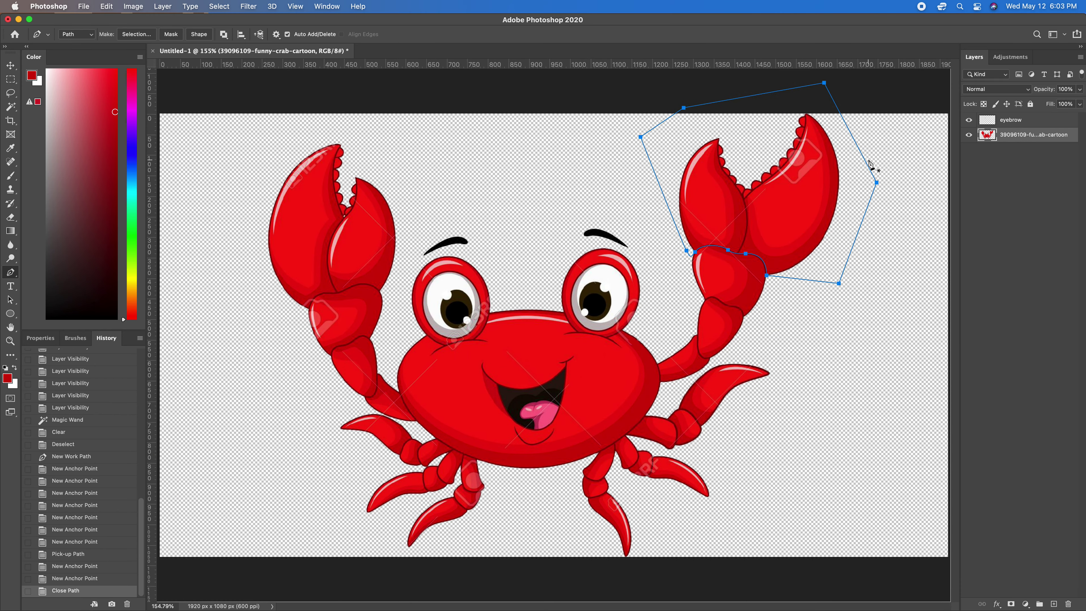
{"action": "scroll", "coordinate": [870, 164], "scroll_direction": "down", "scroll_amount": 5}
{"action": "scroll", "coordinate": [820, 225], "scroll_direction": "up", "scroll_amount": 8}
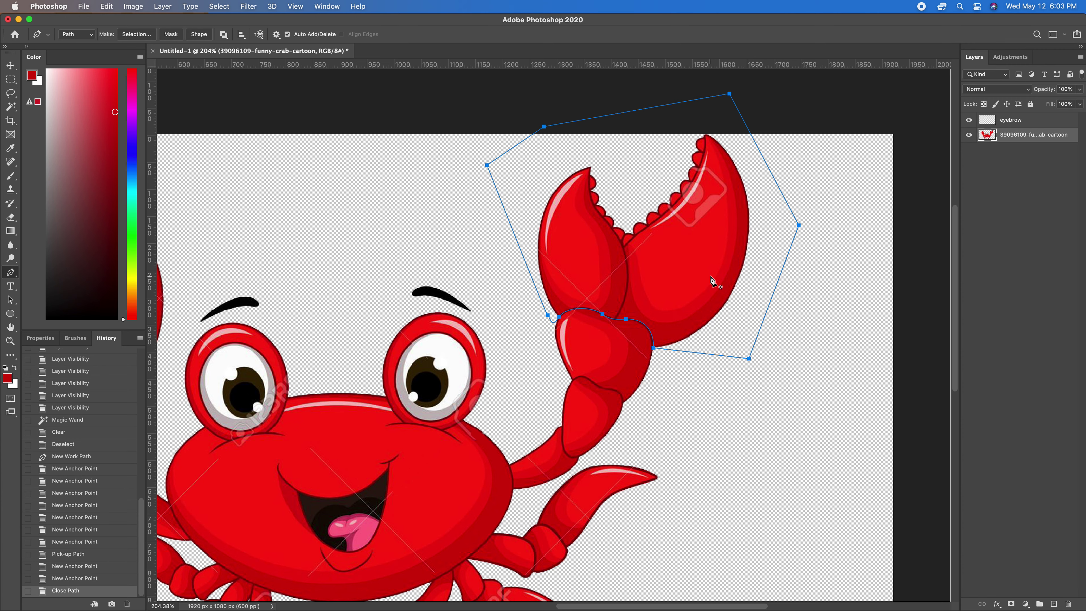
{"action": "right_click", "coordinate": [649, 287]}
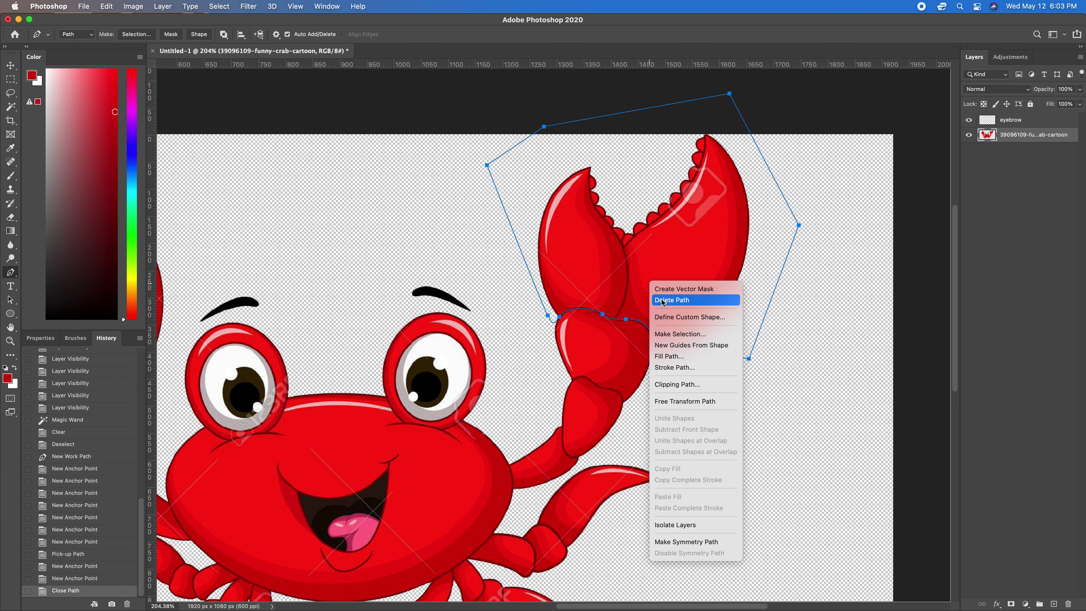
{"action": "left_click", "coordinate": [675, 335]}
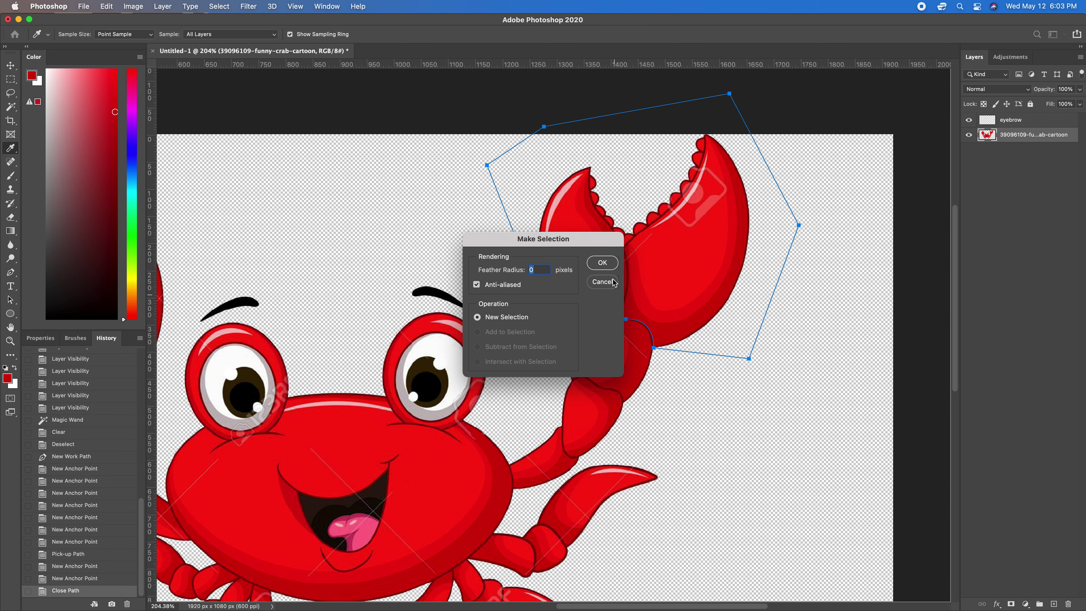
{"action": "left_click", "coordinate": [607, 264]}
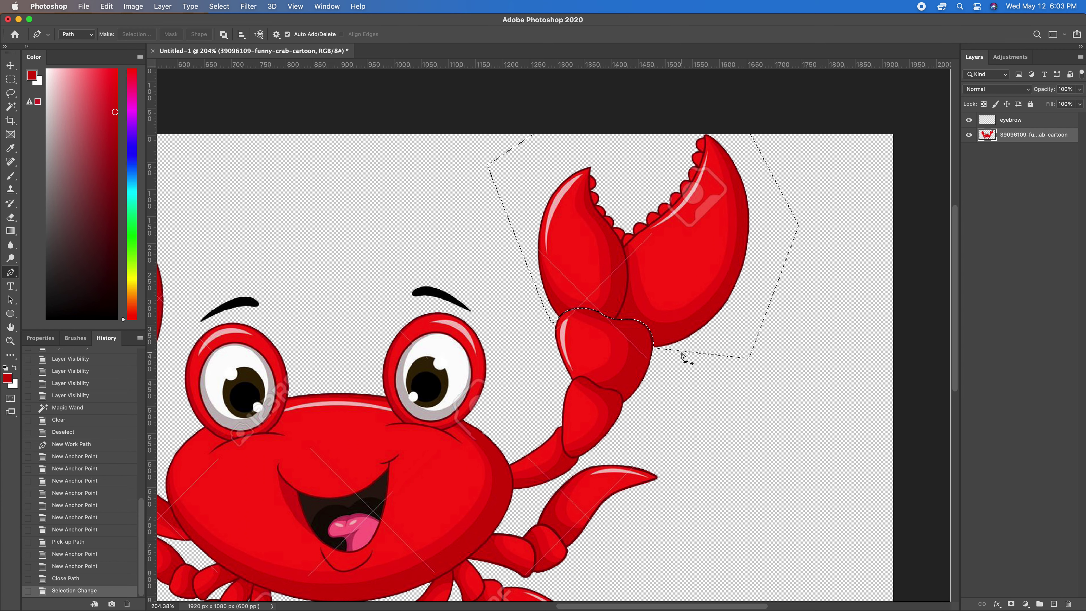
{"action": "key", "text": "ctrl+j"}
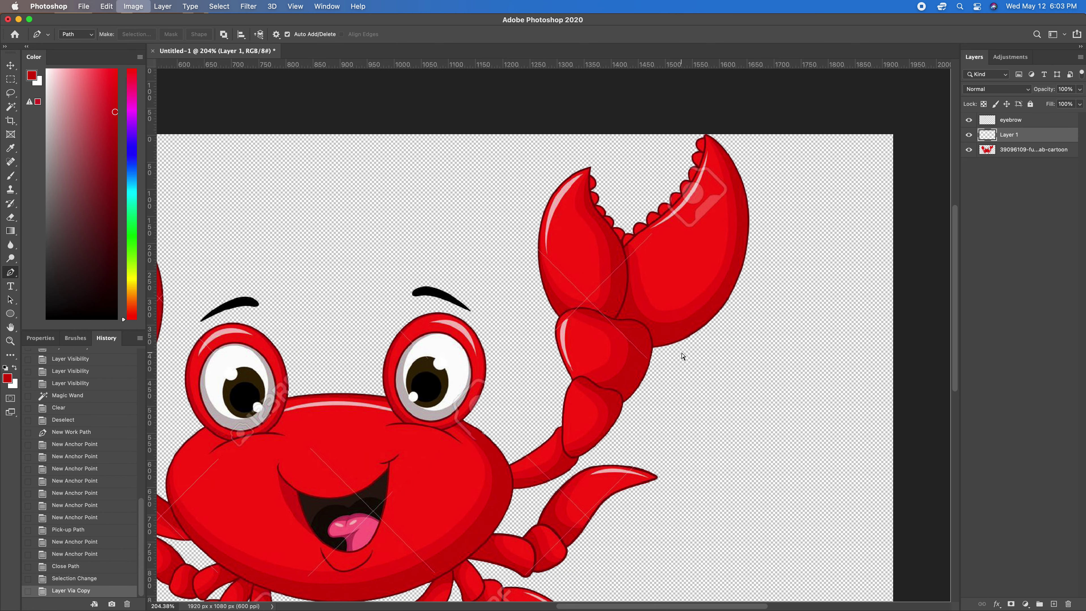
{"action": "key", "text": "ctrl+u"}
{"action": "key", "text": "Escape"}
{"action": "key", "text": "p"}
{"action": "key", "text": "ctrl+z"}
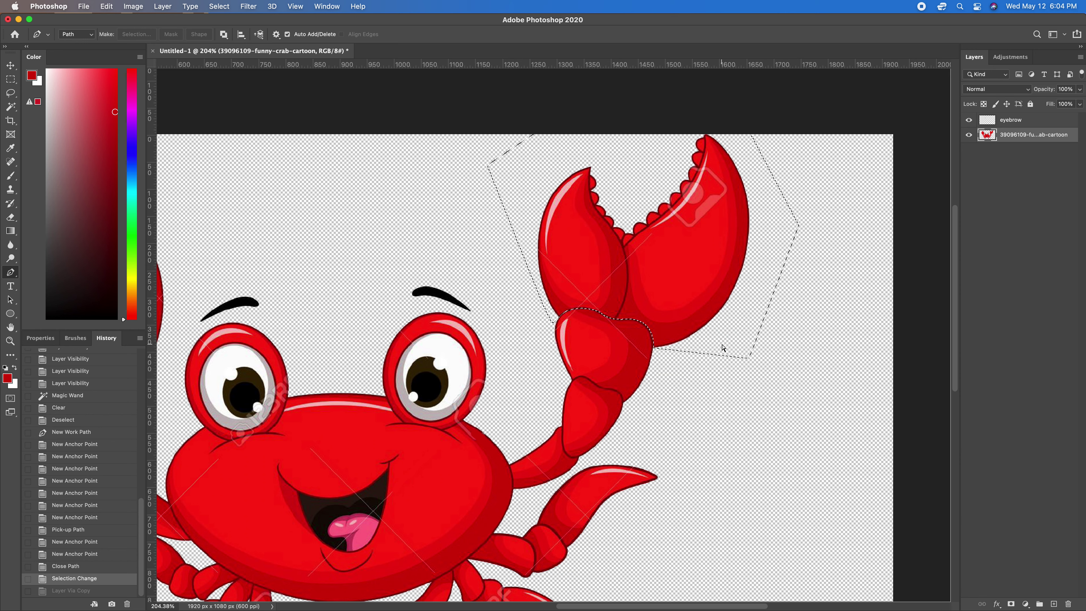
{"action": "right_click", "coordinate": [642, 275]}
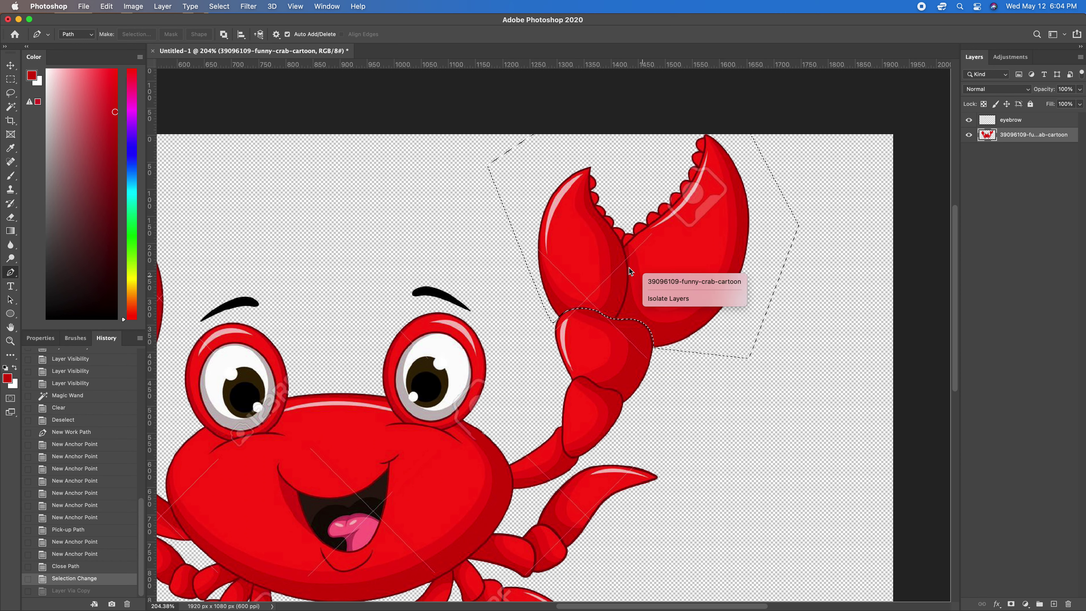
{"action": "key", "text": "Escape"}
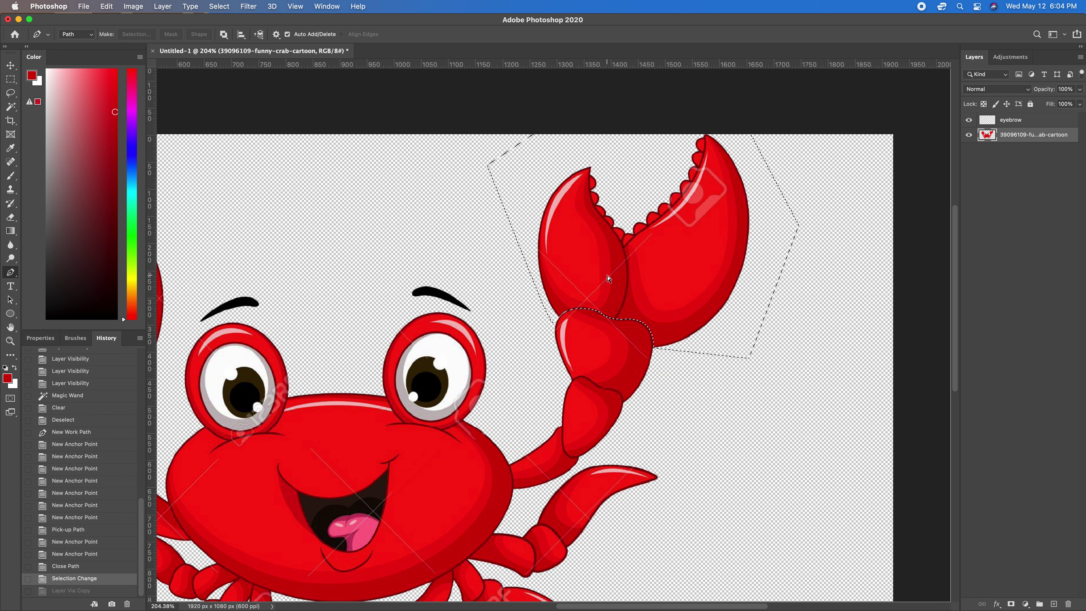
Step: Copy the selected right claw onto its own layer, and hide the original crab layer while keeping the copy visible
{"action": "key", "text": "super+j"}
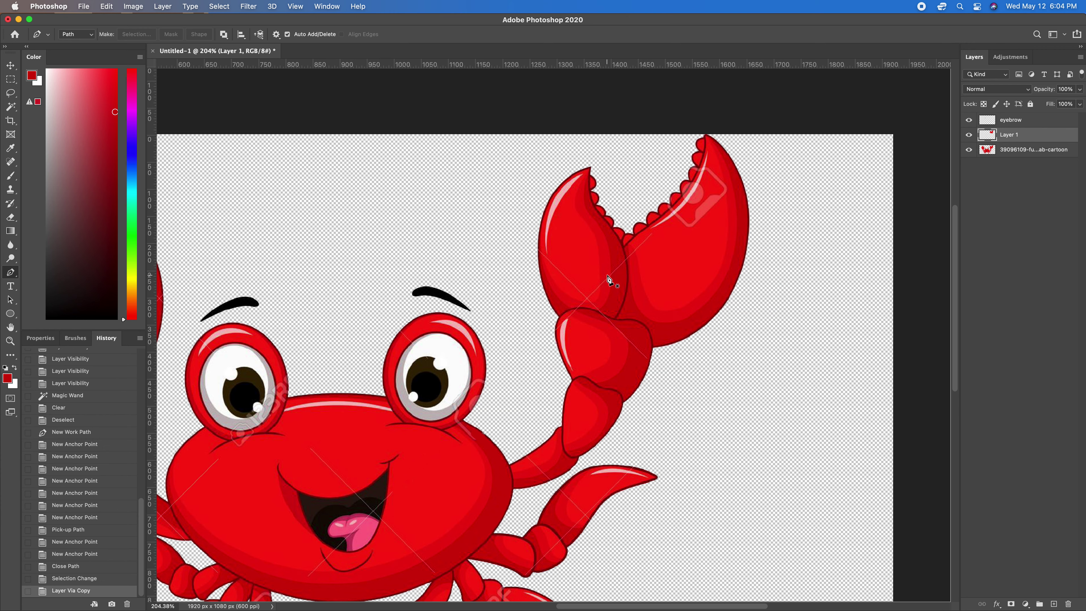
{"action": "left_click", "coordinate": [970, 136]}
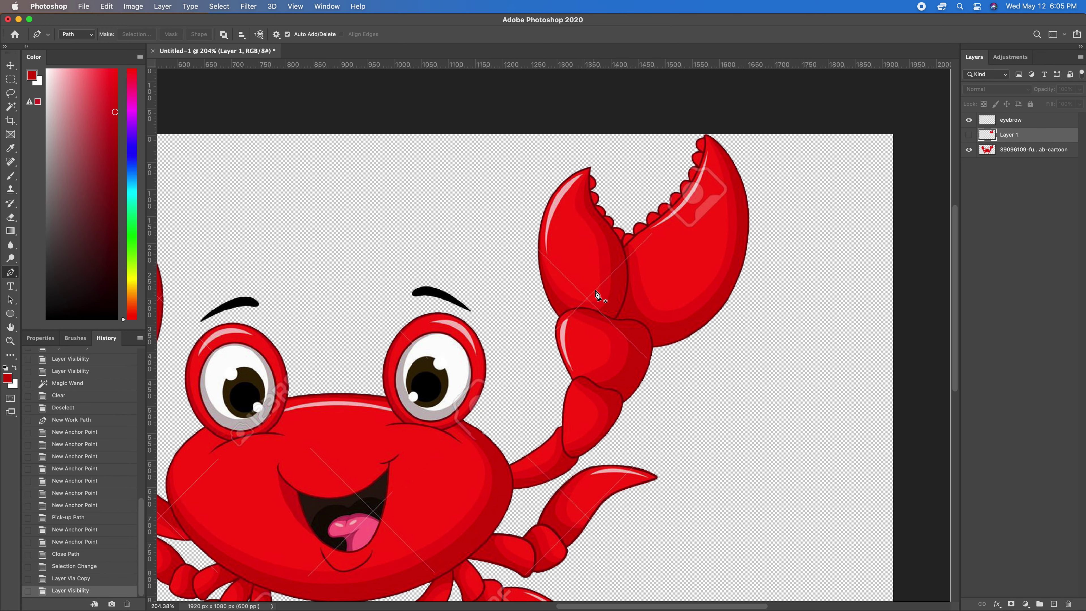
{"action": "left_click", "coordinate": [970, 149]}
{"action": "left_click", "coordinate": [969, 135]}
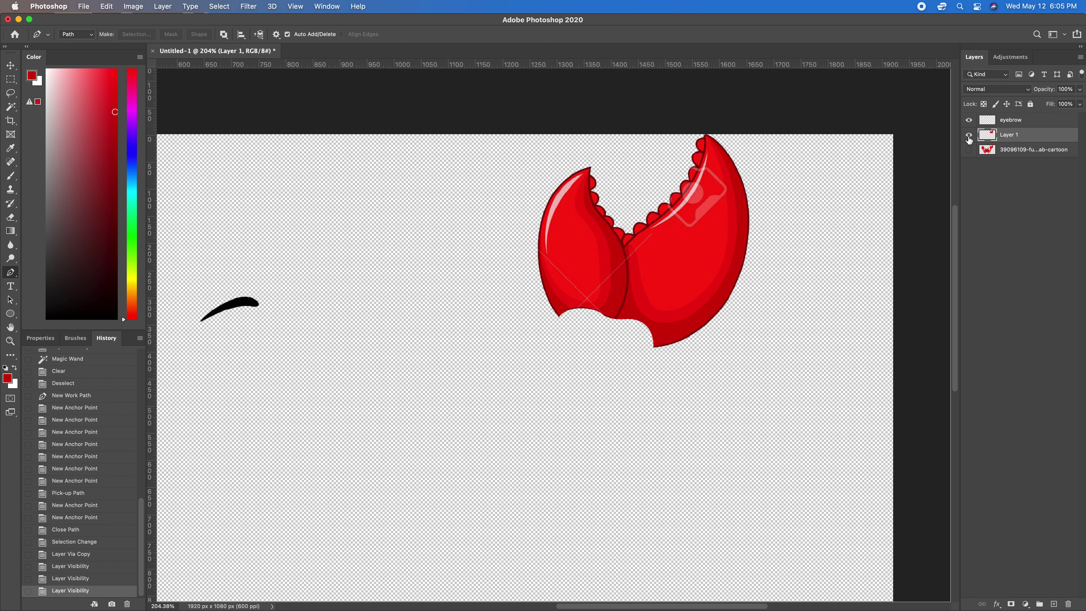
Step: Rename the copied claw's layer as claw
{"action": "double_click", "coordinate": [1012, 136]}
{"action": "type", "text": "c"}
{"action": "key", "text": "Return"}
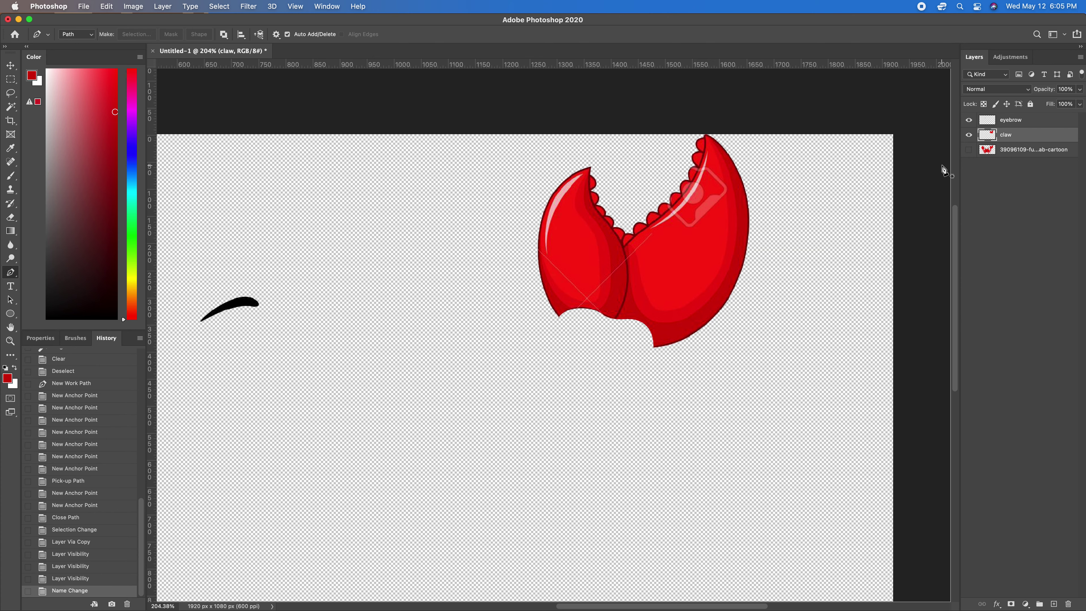
Step: Compare the cut-out claw with the full crab by toggling both layers' visibility, ending with only the crab layer hidden
{"action": "scroll", "coordinate": [948, 167], "scroll_direction": "down", "scroll_amount": 1}
{"action": "left_click", "coordinate": [969, 149]}
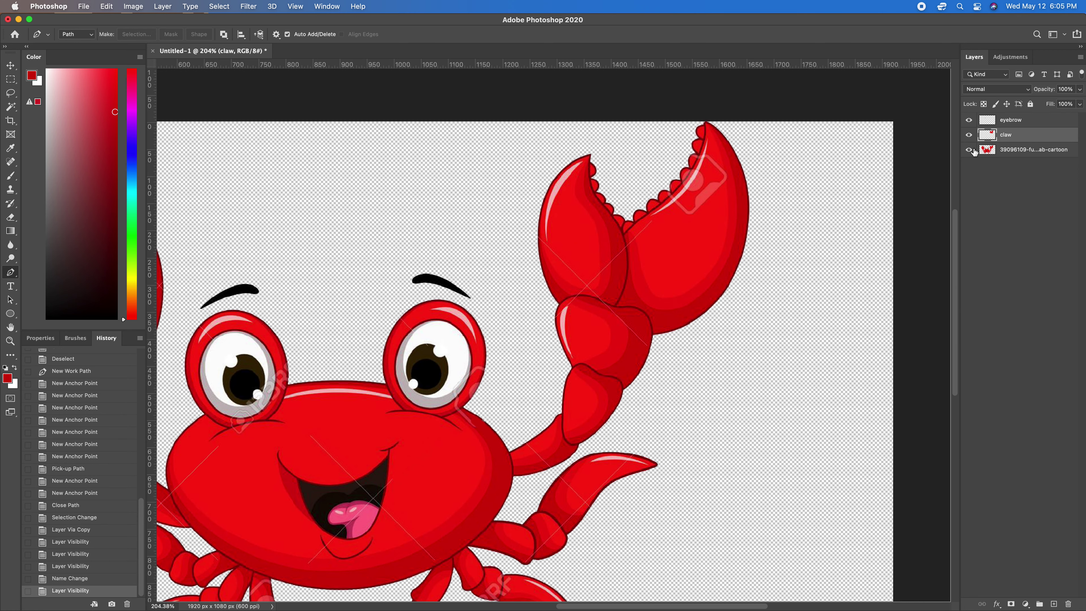
{"action": "left_click", "coordinate": [970, 150]}
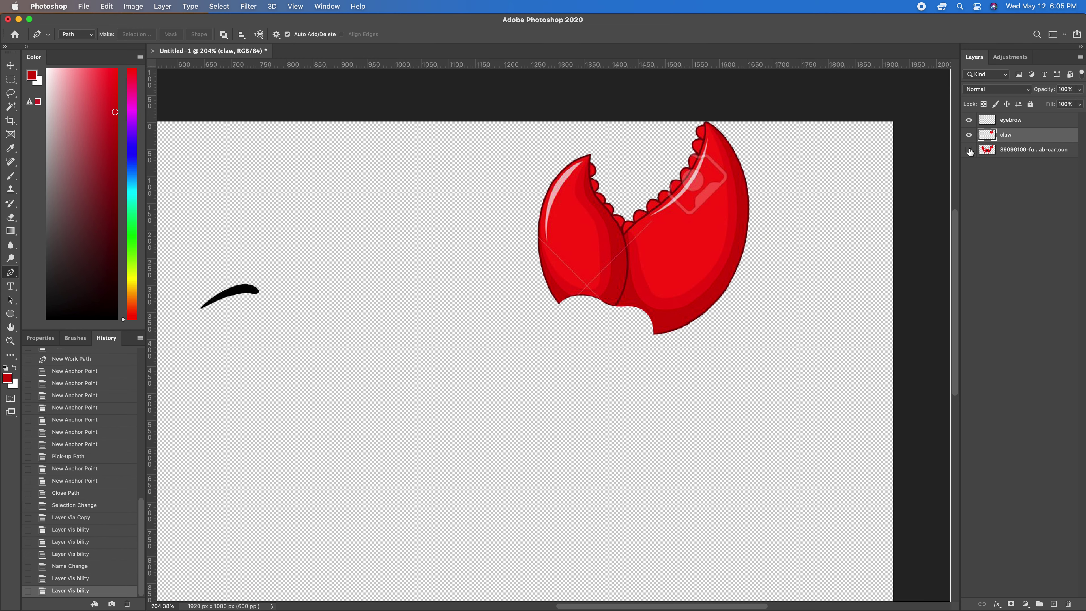
{"action": "left_click", "coordinate": [969, 136]}
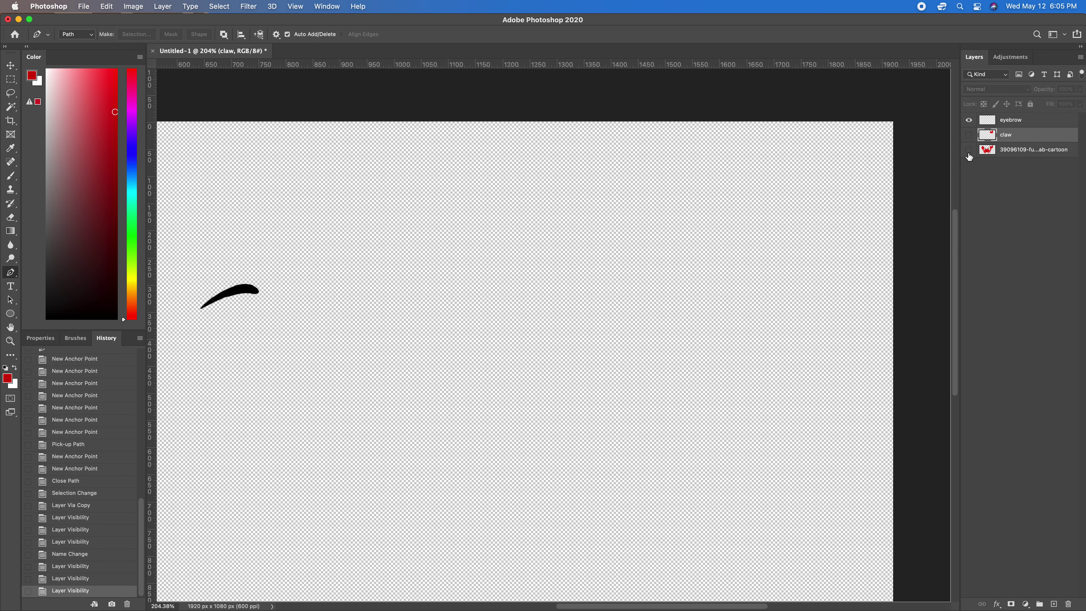
{"action": "left_click", "coordinate": [969, 150]}
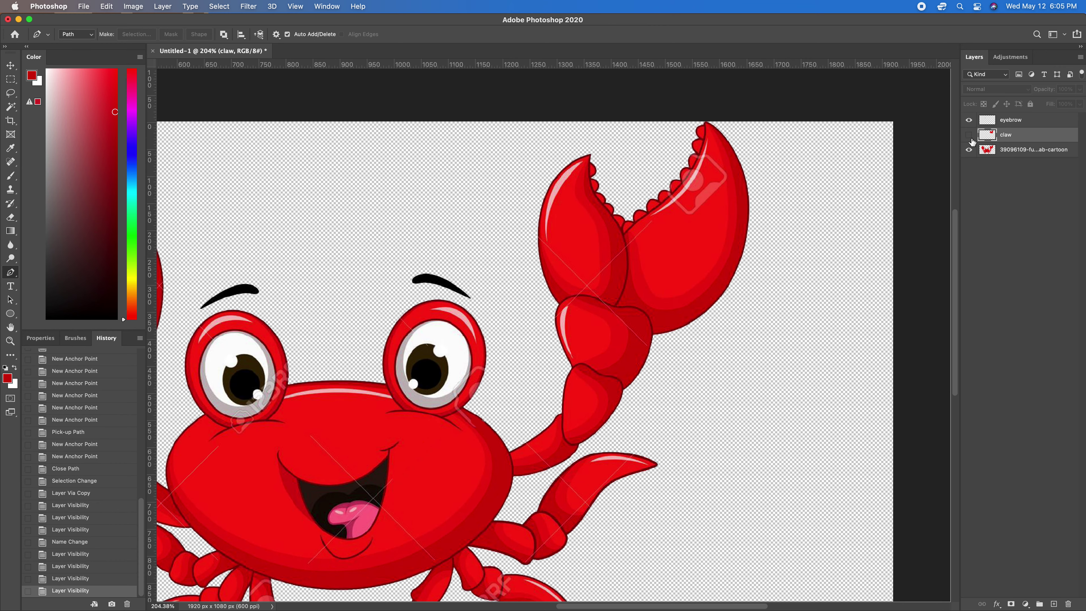
{"action": "left_click", "coordinate": [969, 150]}
{"action": "left_click", "coordinate": [970, 136]}
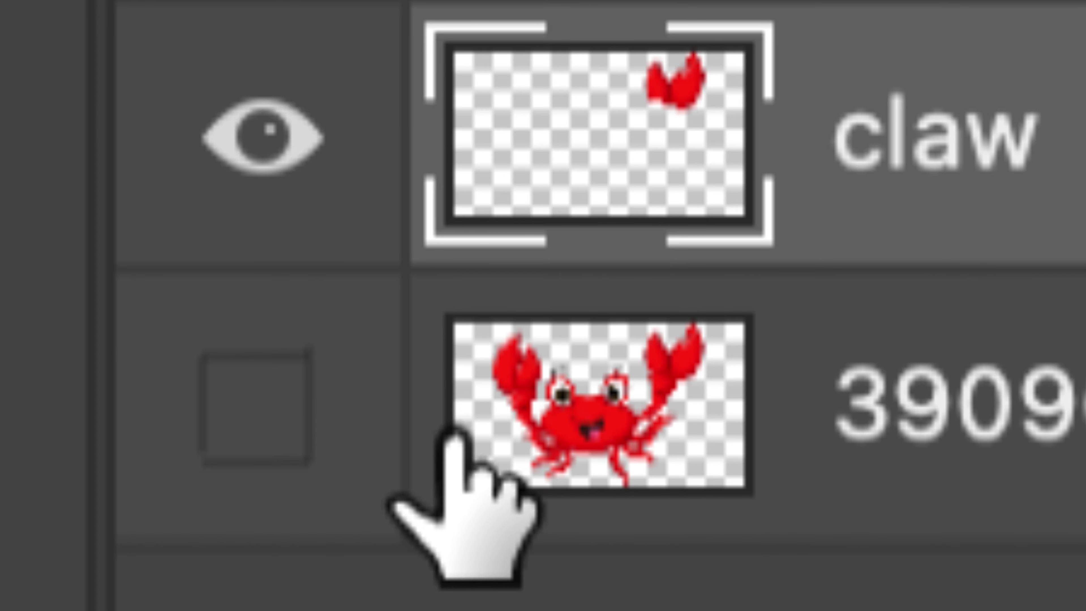
Step: Load the outline of the claw layer's pixels as a selection
{"action": "left_click_drag", "start_coordinate": [485, 437], "coordinate": [505, 471]}
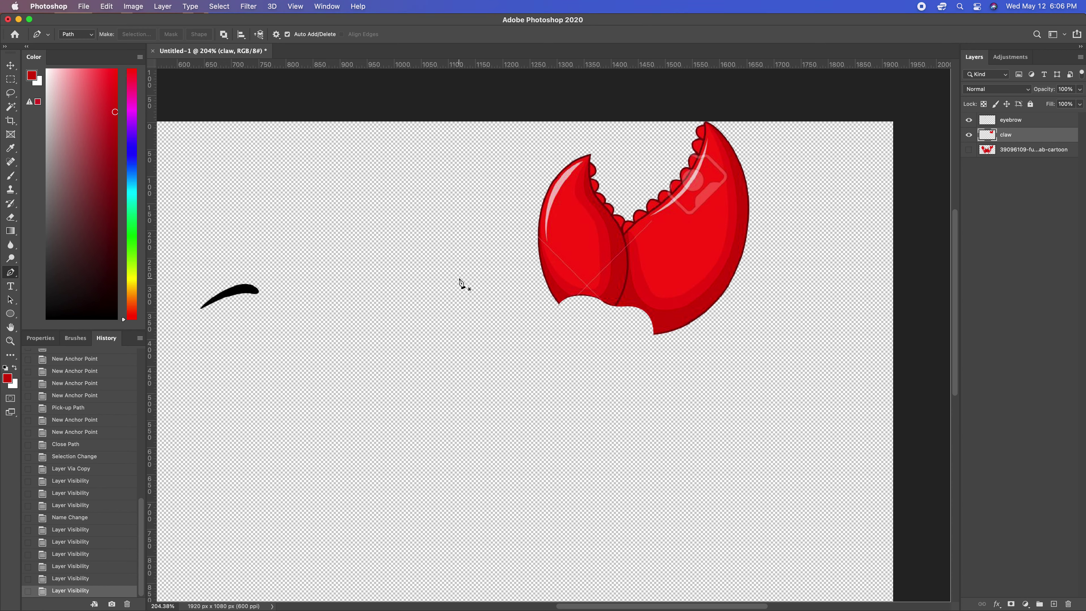
{"action": "left_click", "coordinate": [12, 71]}
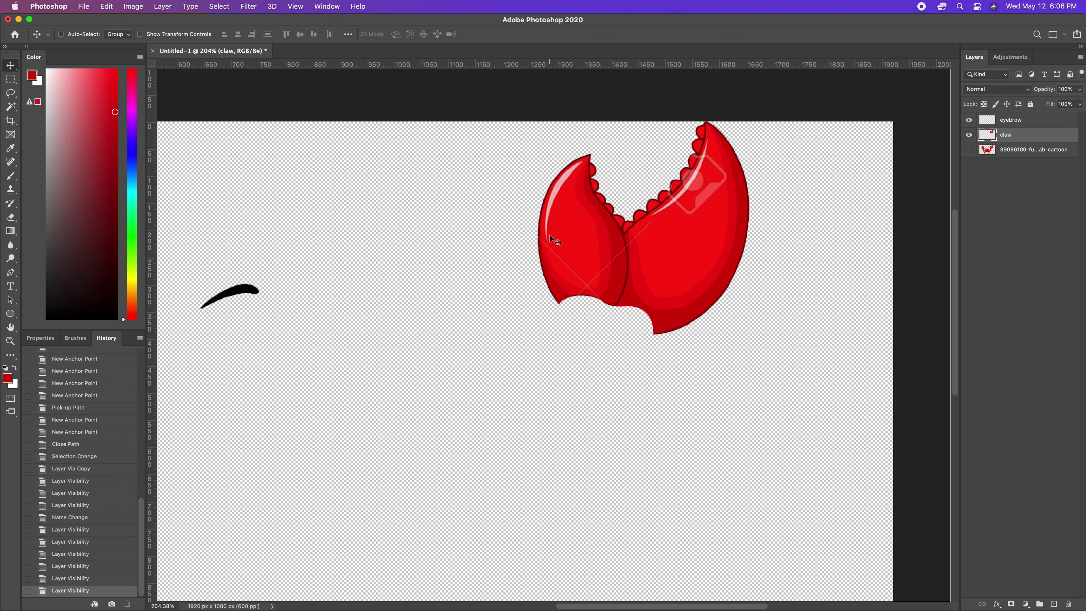
{"action": "left_click", "coordinate": [988, 135], "text": "super"}
{"action": "key", "text": "super+d"}
{"action": "left_click_drag", "start_coordinate": [988, 139], "coordinate": [989, 141]}
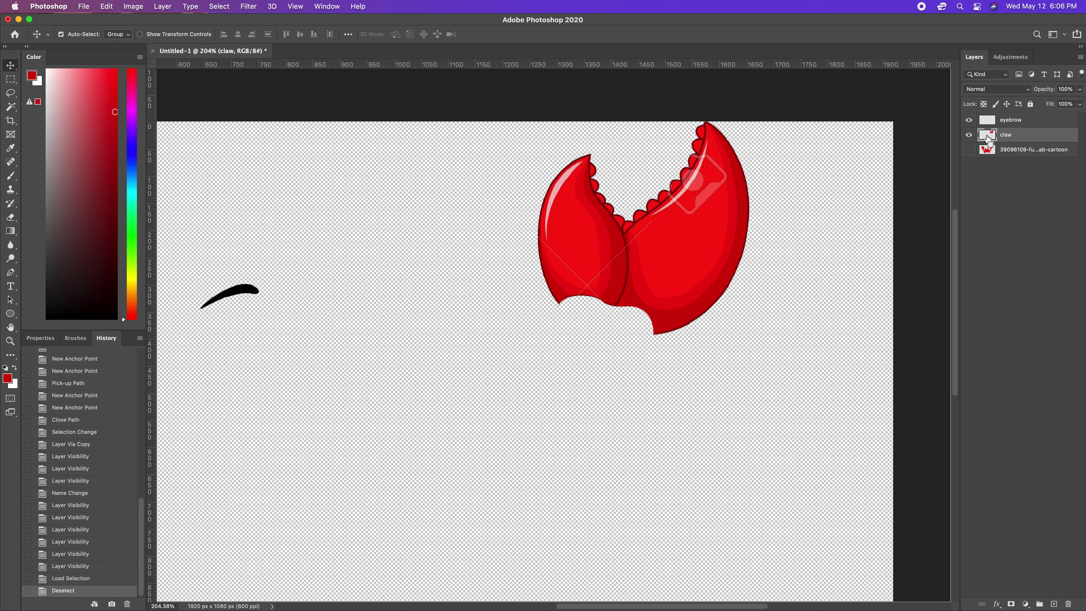
{"action": "left_click", "coordinate": [989, 141], "text": "super"}
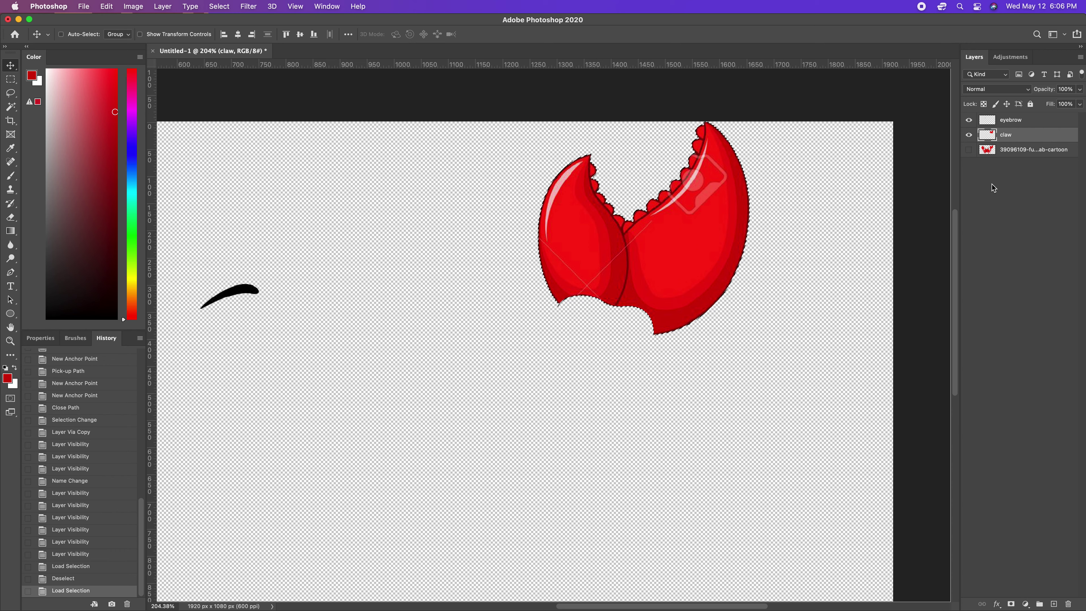
Step: Hide the claw layer, show the original crab layer, and delete the selected claw area from the crab layer
{"action": "left_click", "coordinate": [969, 136]}
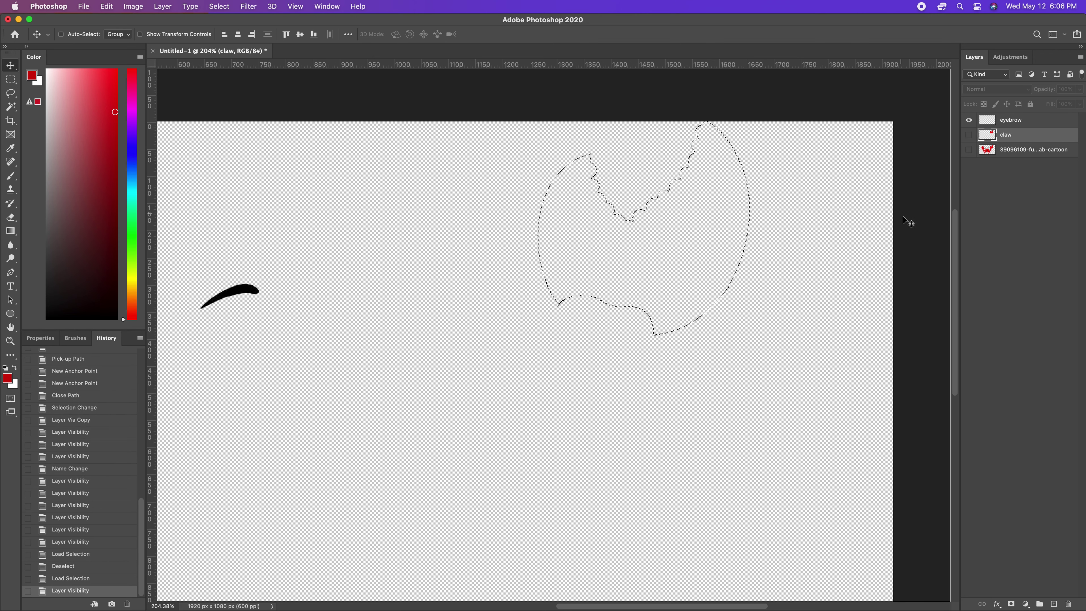
{"action": "left_click", "coordinate": [969, 149]}
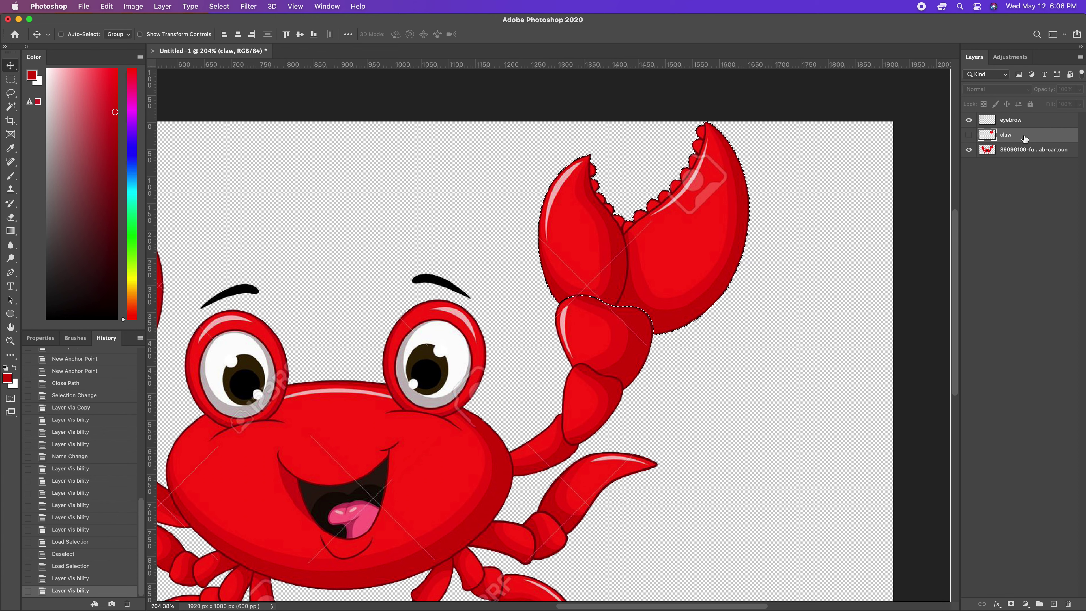
{"action": "left_click", "coordinate": [1016, 153]}
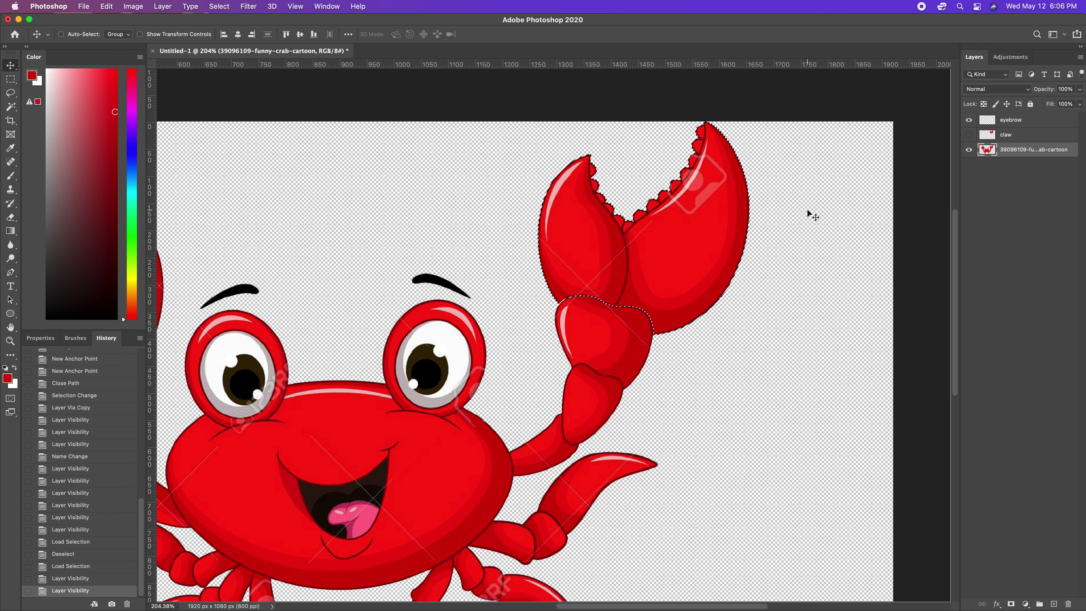
{"action": "key", "text": "Delete"}
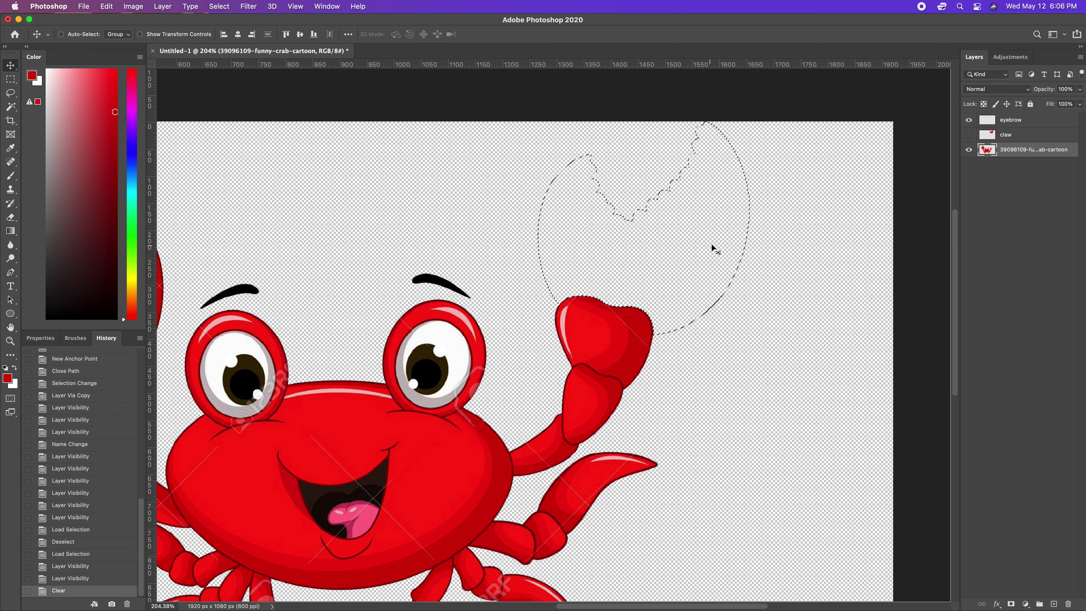
Step: Clear the selection and show the claw layer, and undo both changes
{"action": "key", "text": "super+d"}
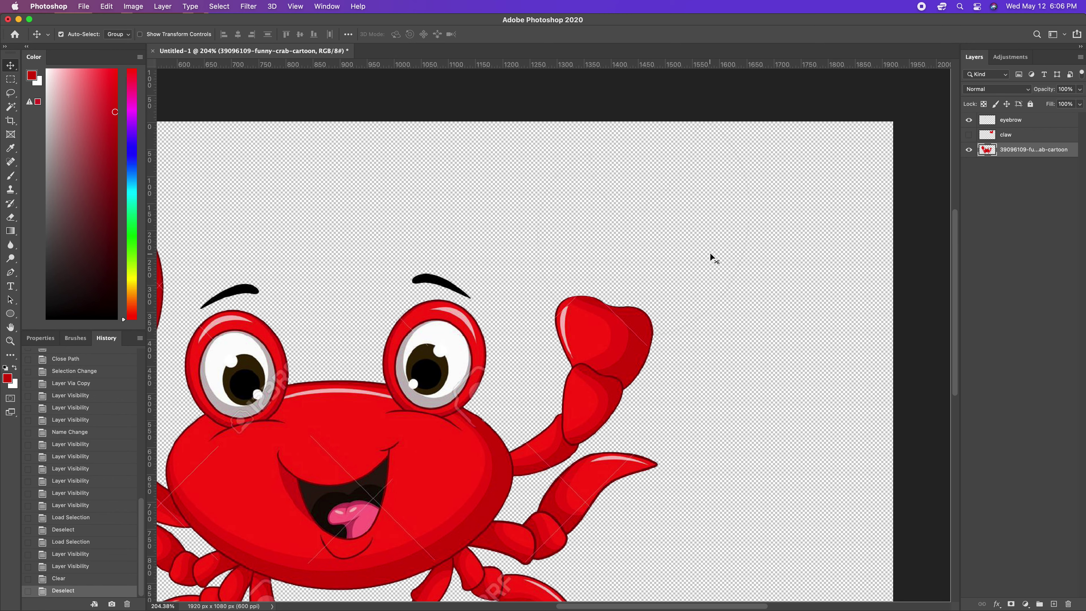
{"action": "left_click", "coordinate": [969, 135]}
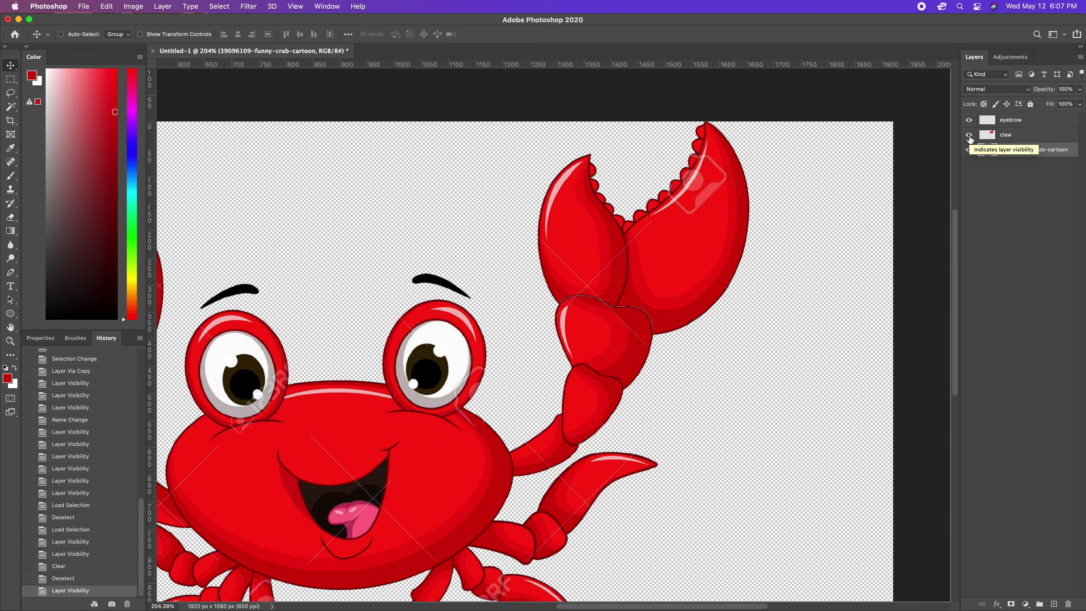
{"action": "right_click", "coordinate": [634, 264]}
{"action": "left_click", "coordinate": [592, 255]}
{"action": "key", "text": "super"}
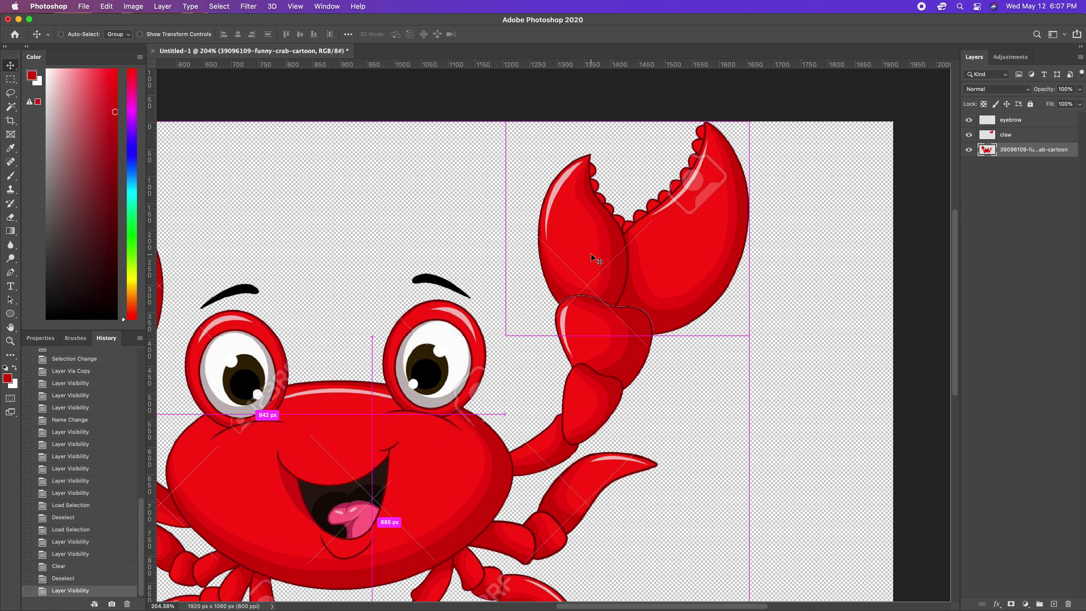
{"action": "key", "text": "super+z"}
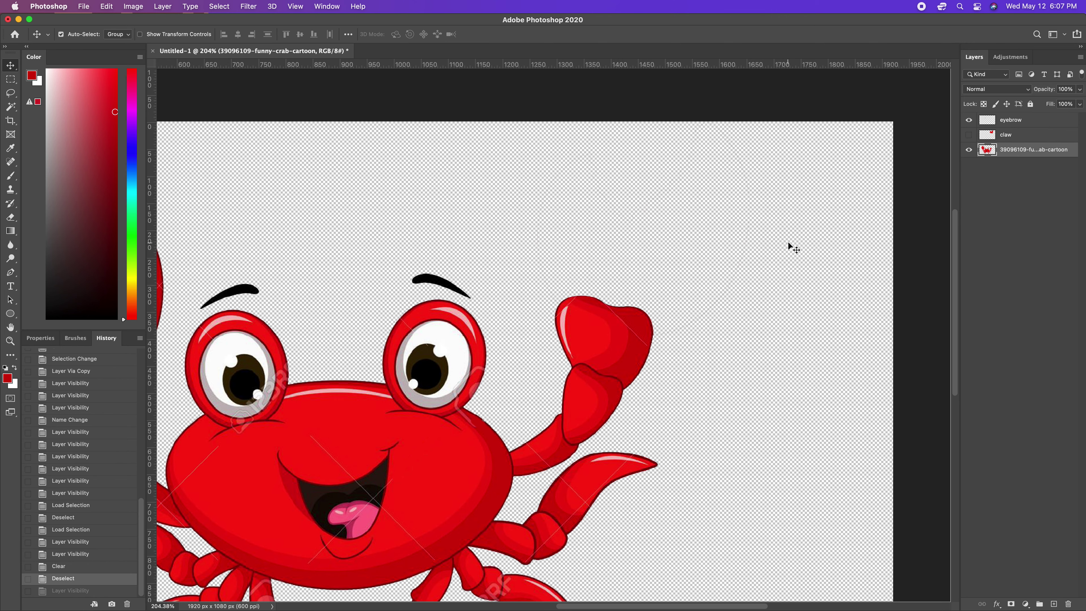
{"action": "key", "text": "super+z"}
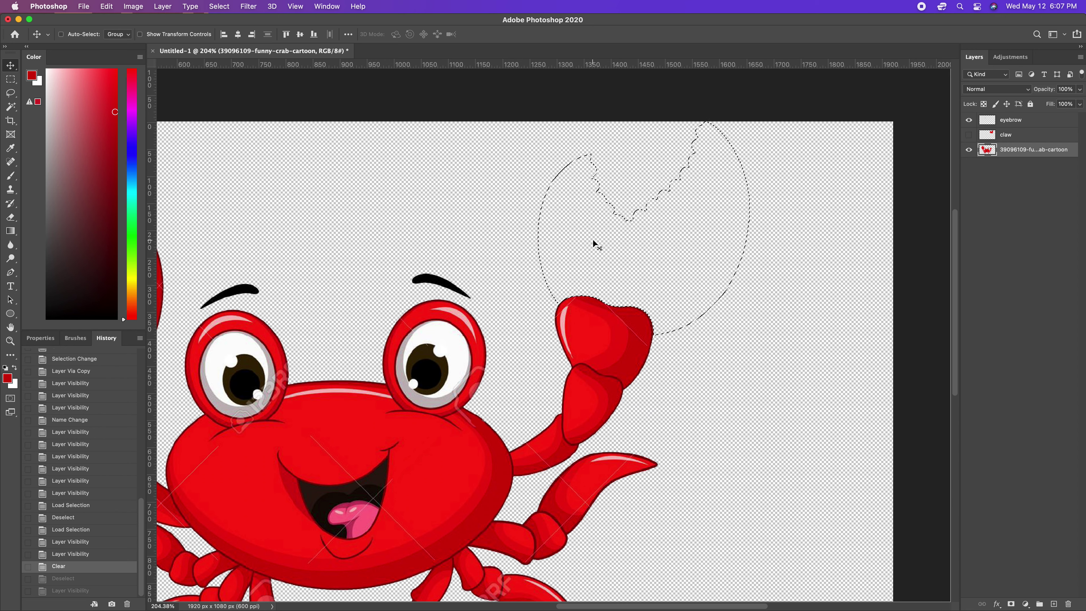
{"action": "left_click", "coordinate": [11, 272]}
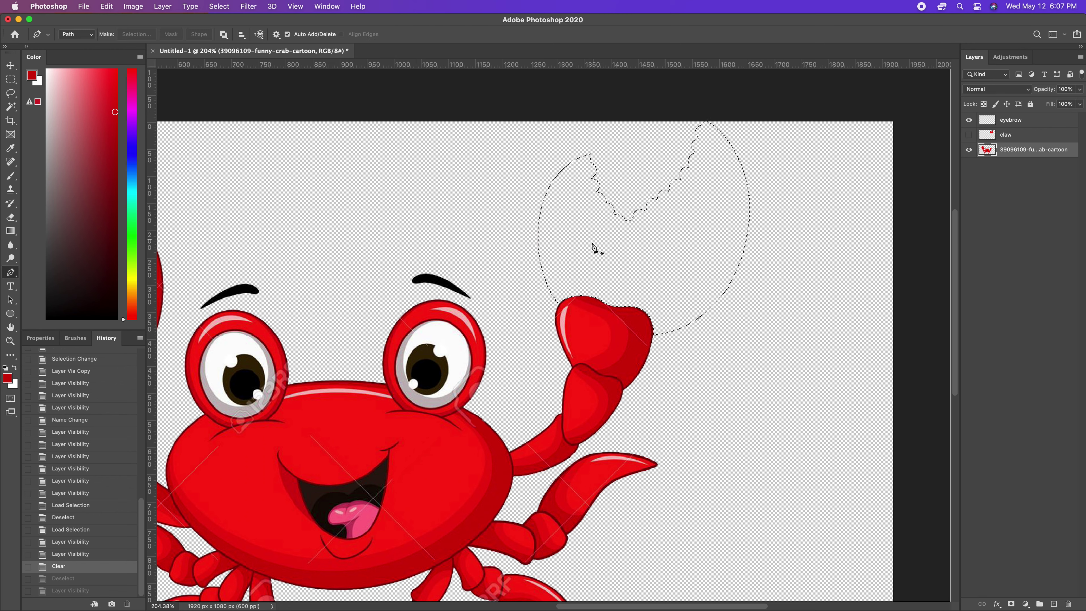
{"action": "right_click", "coordinate": [590, 252]}
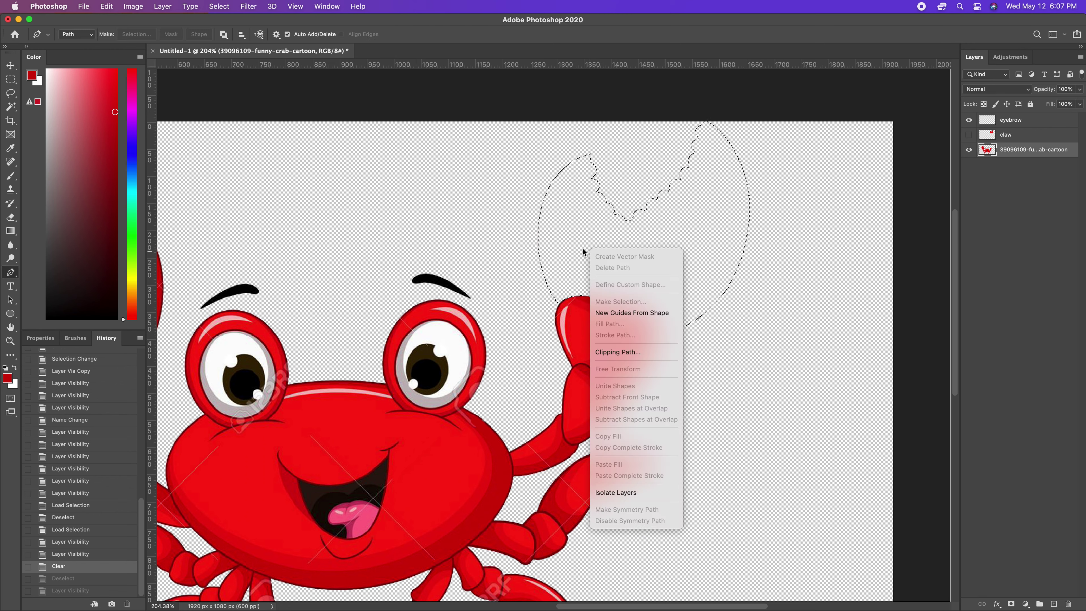
{"action": "left_click", "coordinate": [589, 239]}
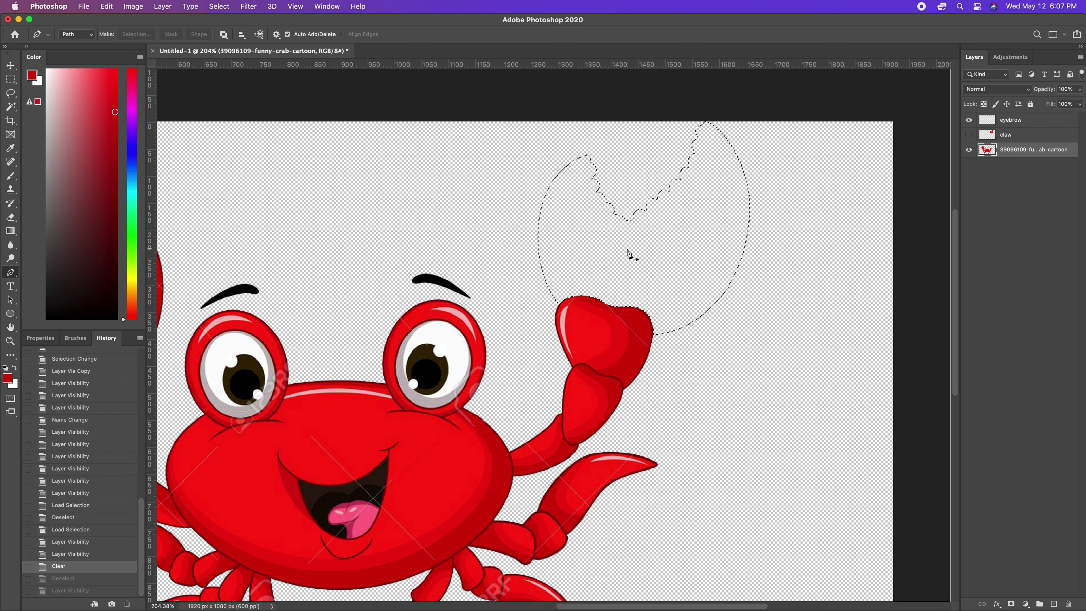
{"action": "right_click", "coordinate": [652, 231]}
{"action": "left_click", "coordinate": [718, 212]}
{"action": "left_click", "coordinate": [225, 7]}
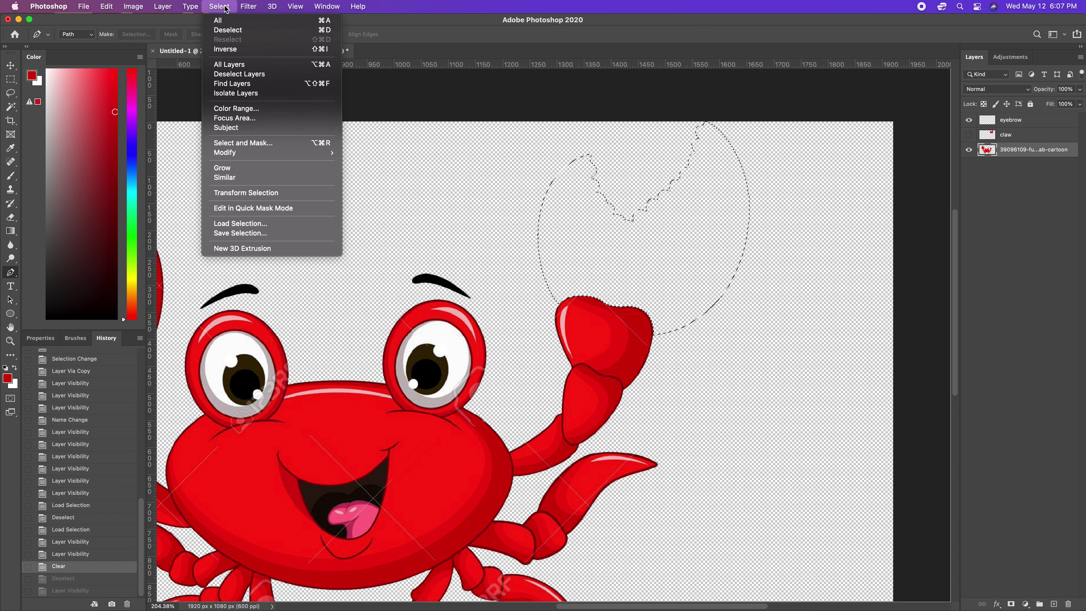
{"action": "left_click", "coordinate": [266, 77]}
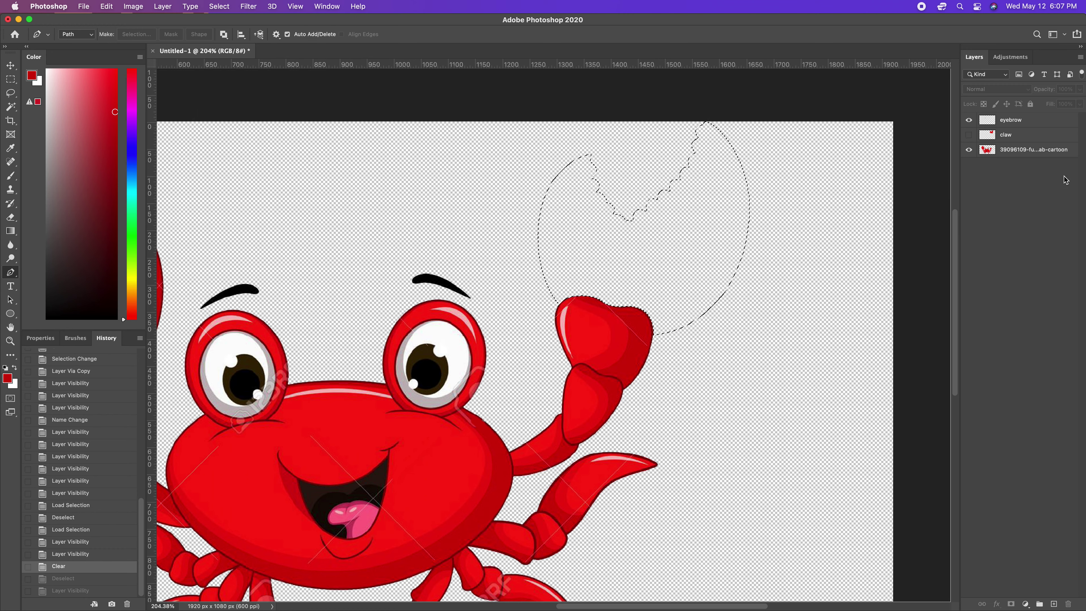
{"action": "left_click", "coordinate": [1040, 150]}
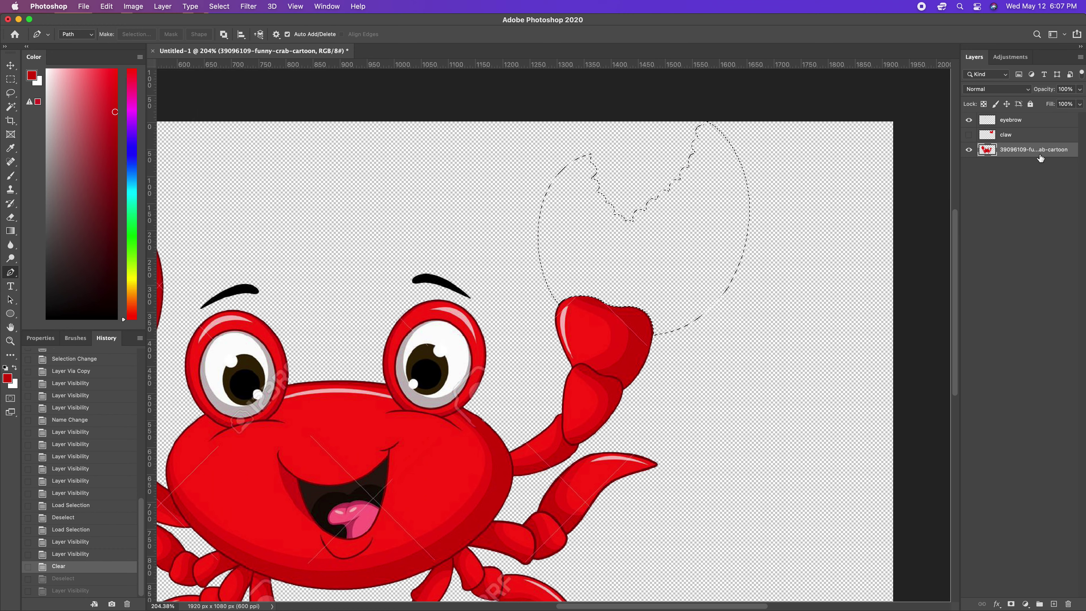
Step: Clear the claw-shaped selection, and make the claw layer active and visible
{"action": "left_click", "coordinate": [220, 6]}
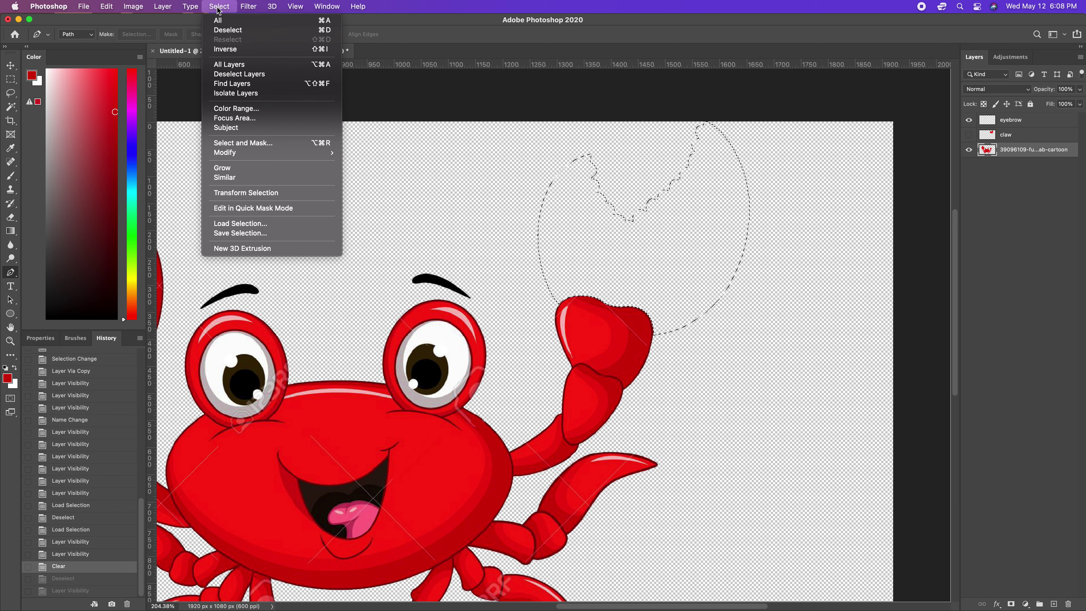
{"action": "left_click", "coordinate": [226, 30]}
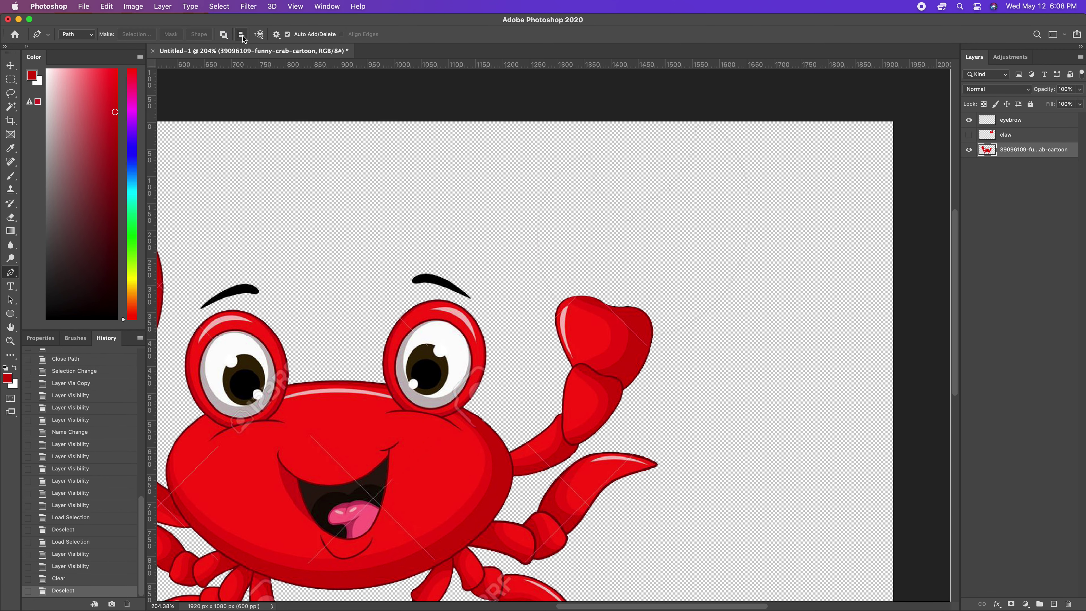
{"action": "key", "text": "super+z"}
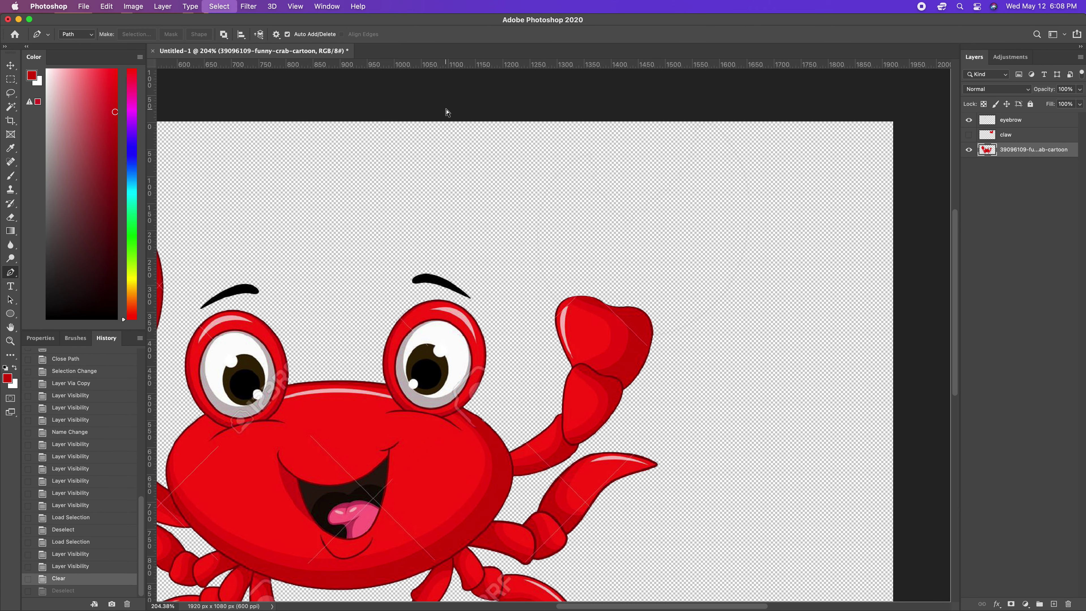
{"action": "key", "text": "super+d"}
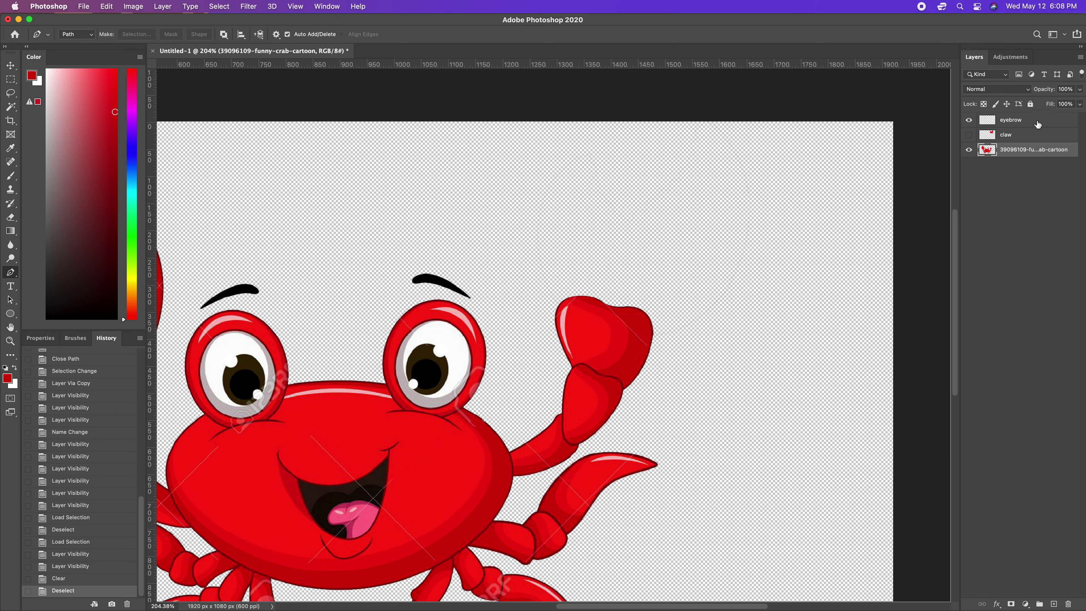
{"action": "left_click", "coordinate": [1005, 142]}
{"action": "left_click", "coordinate": [969, 135]}
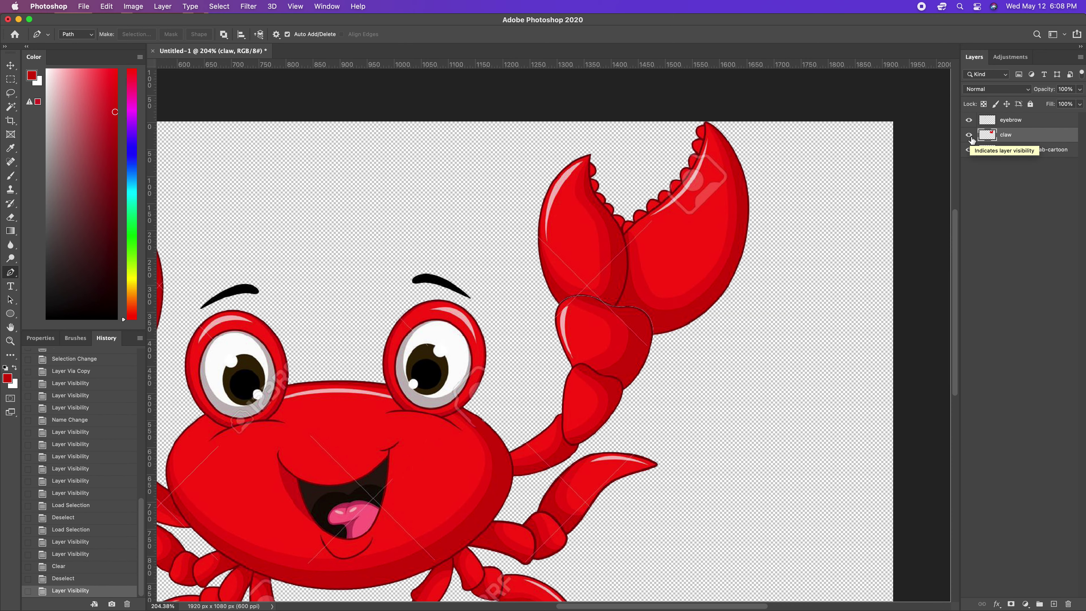
Step: Look over both claws and the body of the crab, ending with the whole canvas fitted on screen
{"action": "scroll", "coordinate": [616, 291], "scroll_direction": "left", "scroll_amount": 10}
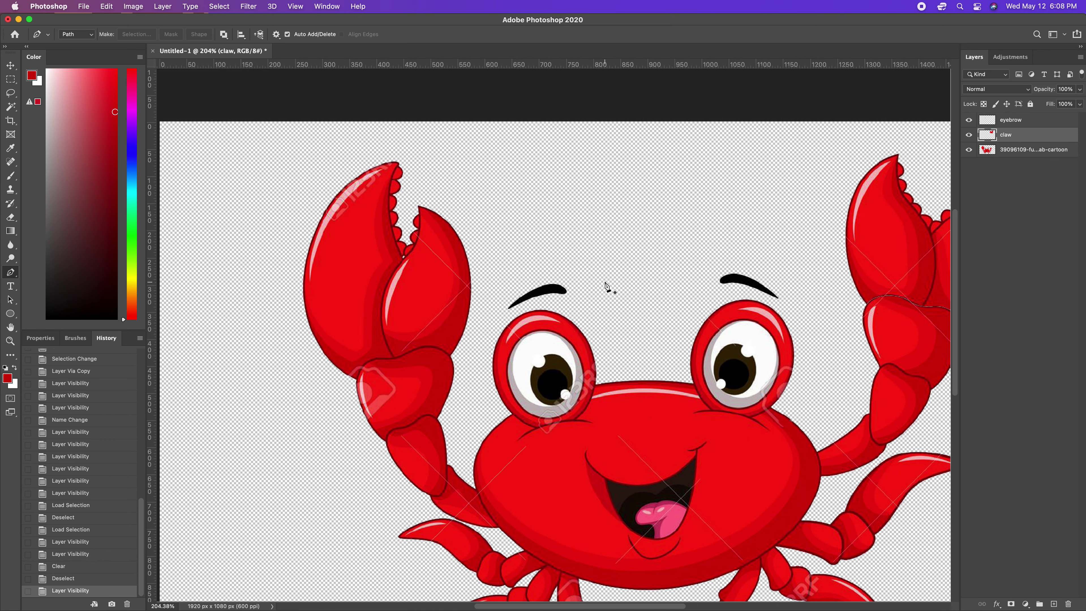
{"action": "scroll", "coordinate": [607, 287], "scroll_direction": "left", "scroll_amount": 4}
{"action": "scroll", "coordinate": [607, 287], "scroll_direction": "right", "scroll_amount": 12}
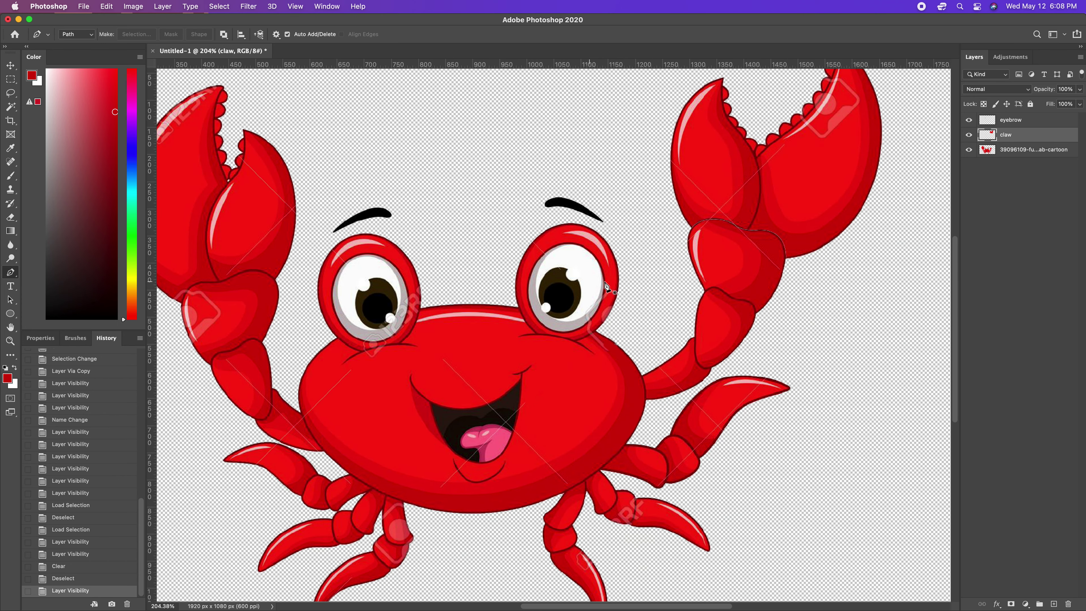
{"action": "scroll", "coordinate": [607, 287], "scroll_direction": "right", "scroll_amount": 2}
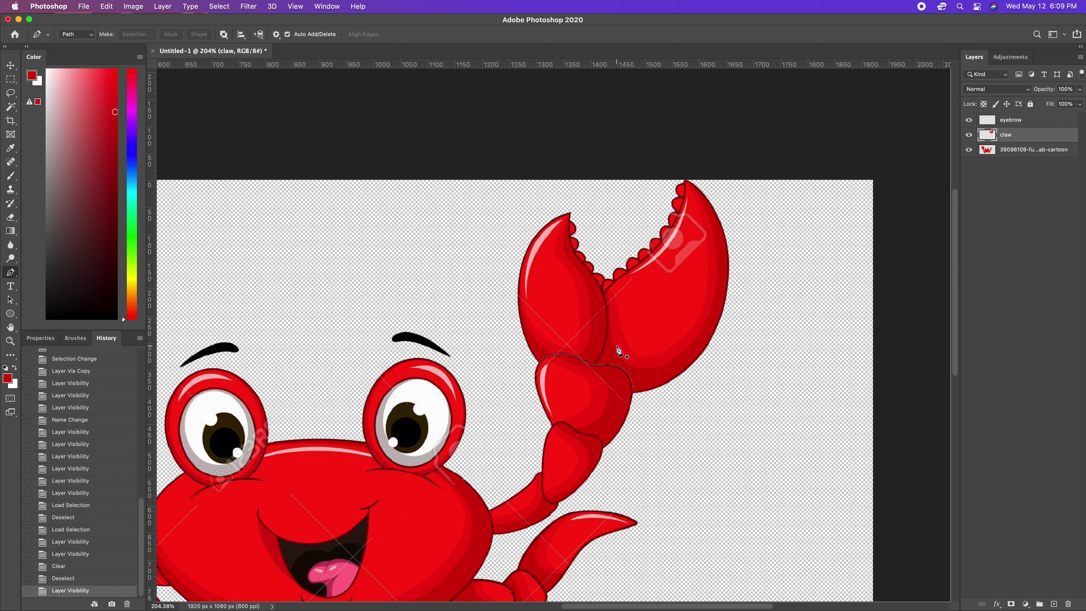
{"action": "scroll", "coordinate": [618, 351], "scroll_direction": "right", "scroll_amount": 15}
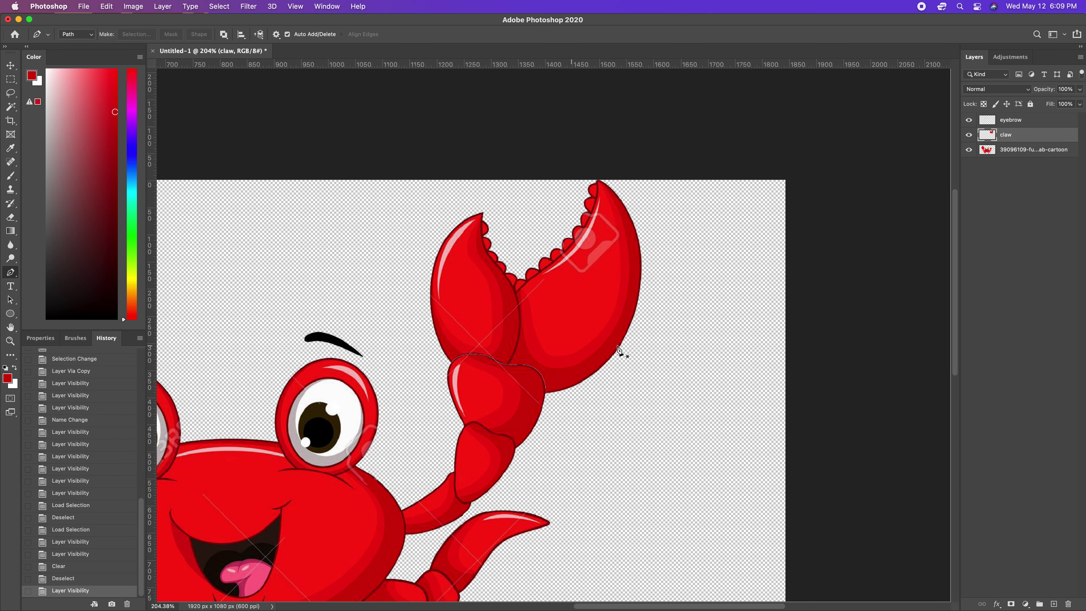
{"action": "key", "text": "super+0"}
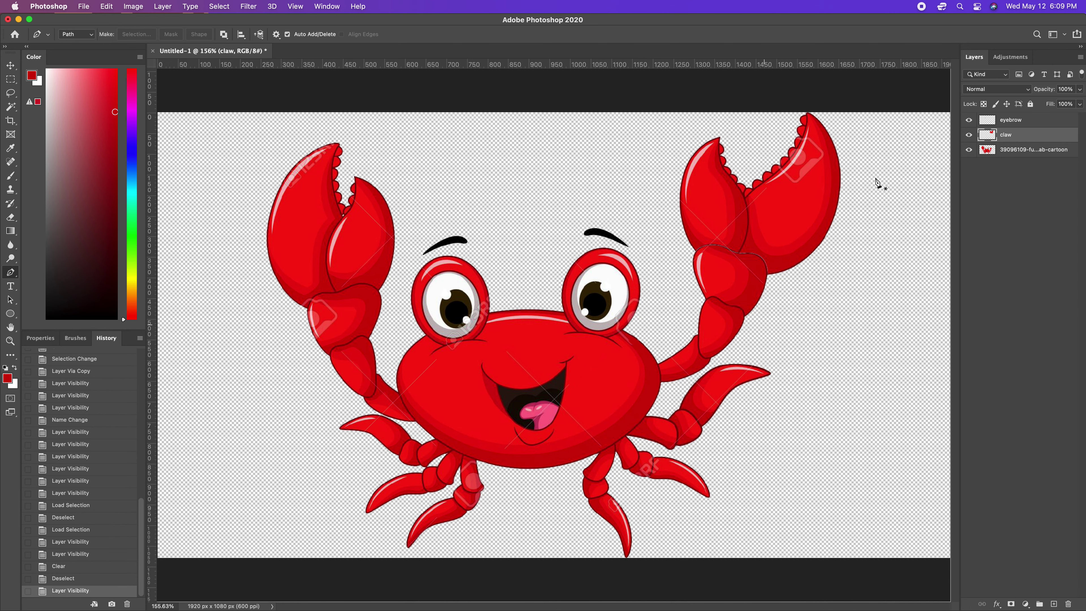
Step: Compare the separated claw with the rest of the crab by toggling the crab layer's visibility, ending with it shown
{"action": "left_click", "coordinate": [969, 150]}
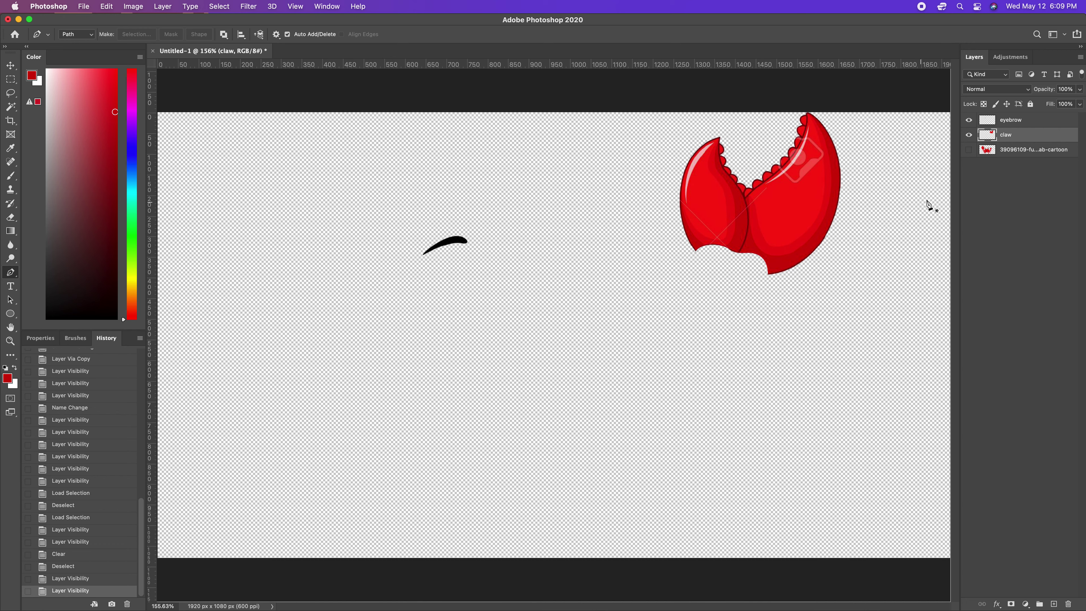
{"action": "left_click", "coordinate": [1026, 151]}
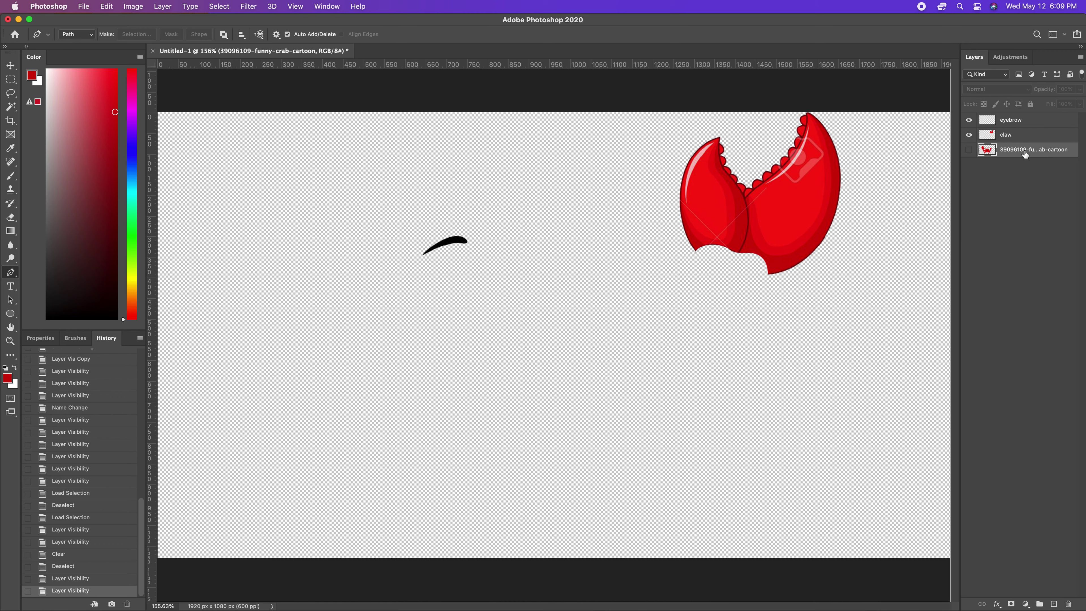
{"action": "left_click", "coordinate": [969, 150]}
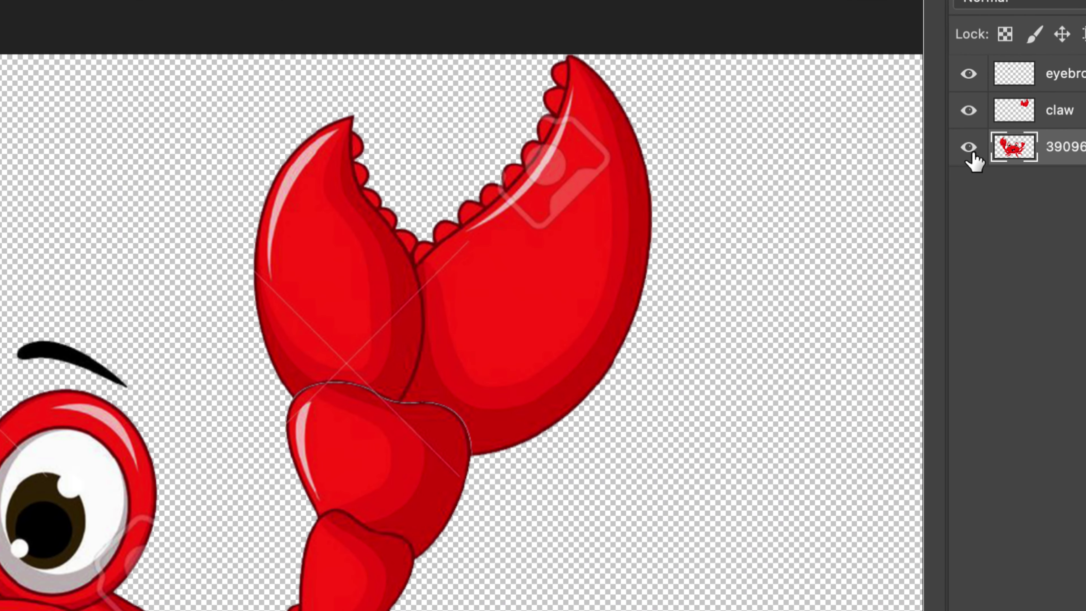
{"action": "left_click", "coordinate": [969, 149]}
{"action": "left_click", "coordinate": [969, 149]}
{"action": "left_click", "coordinate": [969, 149]}
{"action": "left_click", "coordinate": [970, 149]}
{"action": "left_click", "coordinate": [970, 149]}
{"action": "left_click", "coordinate": [969, 147]}
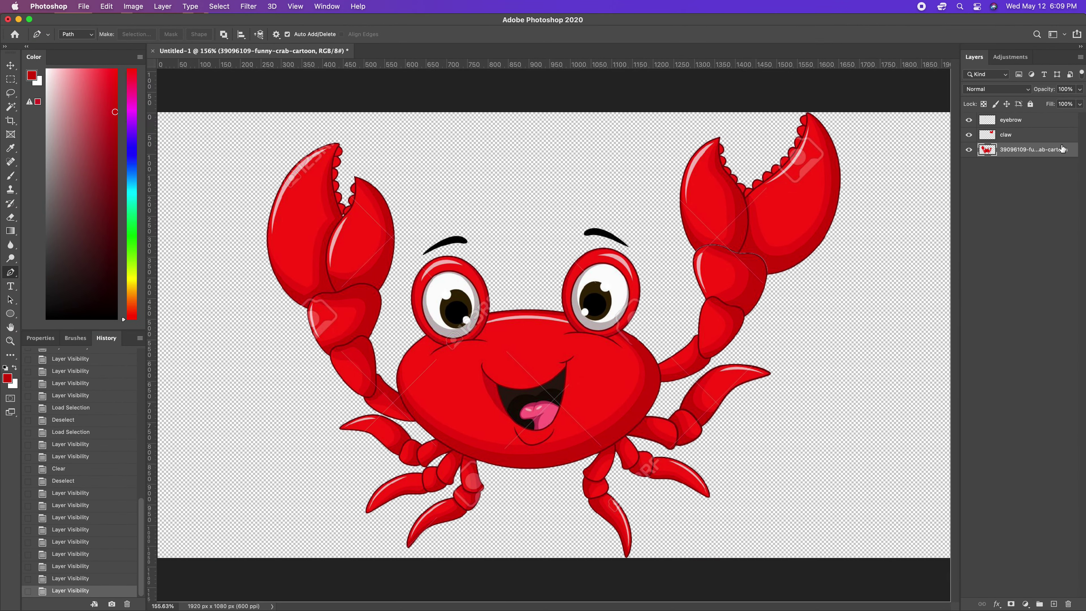
Step: Make the claw layer active and hide the original crab layer
{"action": "left_click", "coordinate": [1051, 137]}
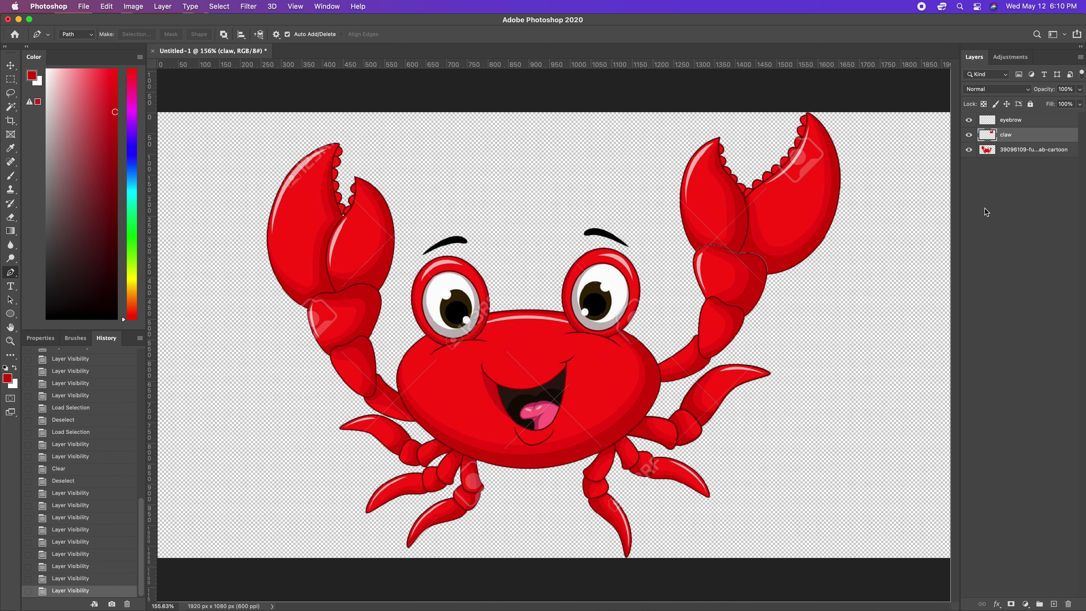
{"action": "left_click", "coordinate": [970, 150]}
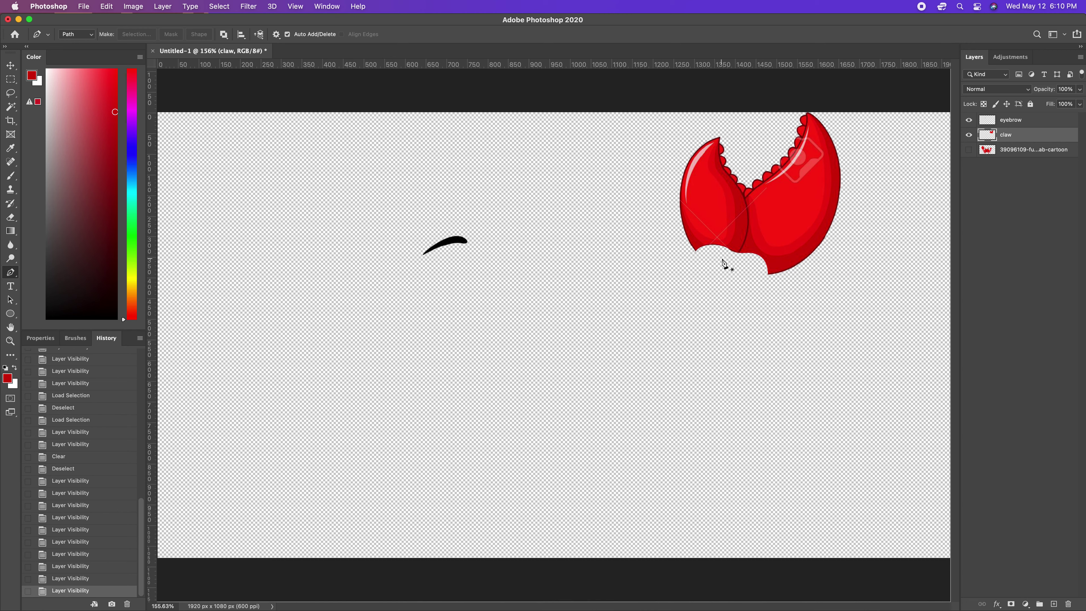
Step: Trace a closed Pen path around the claw's left pincer, following the seam where it meets the right pincer
{"action": "left_click", "coordinate": [738, 254]}
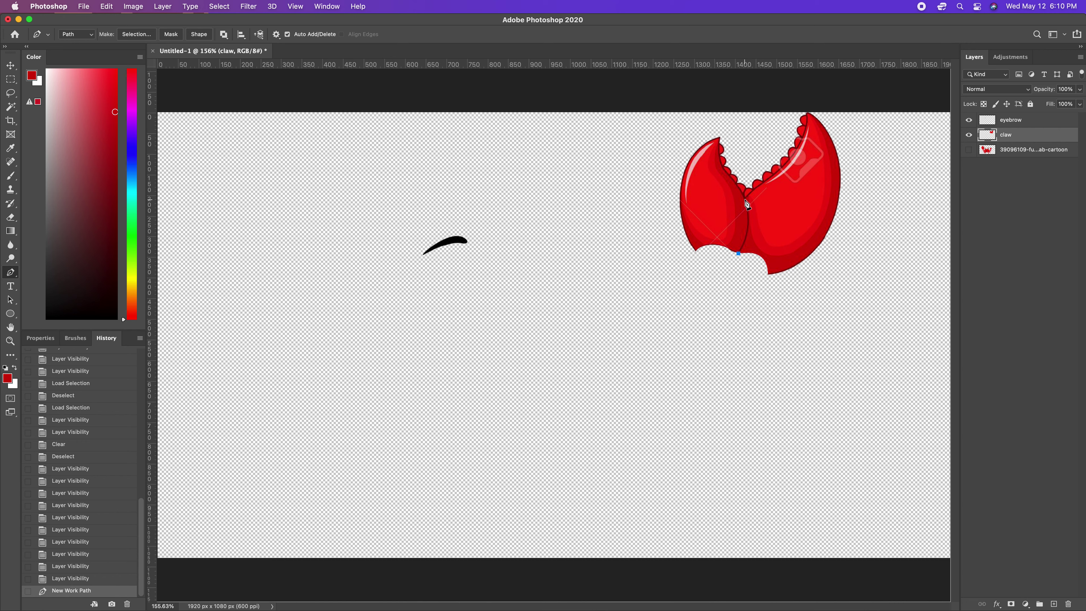
{"action": "left_click_drag", "start_coordinate": [746, 199], "coordinate": [735, 170]}
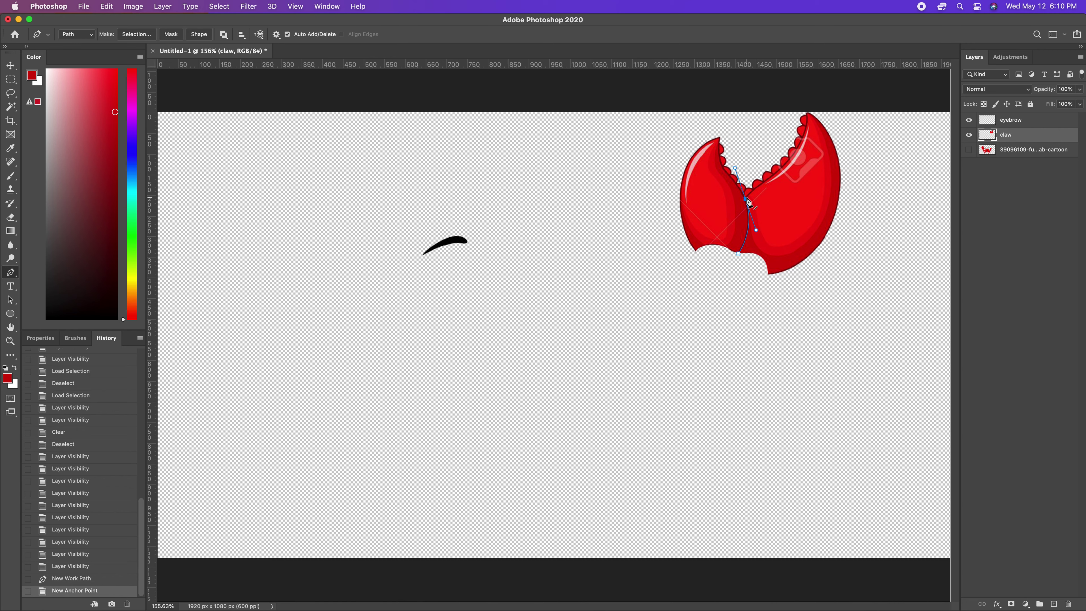
{"action": "left_click", "coordinate": [746, 200]}
{"action": "left_click", "coordinate": [751, 180]}
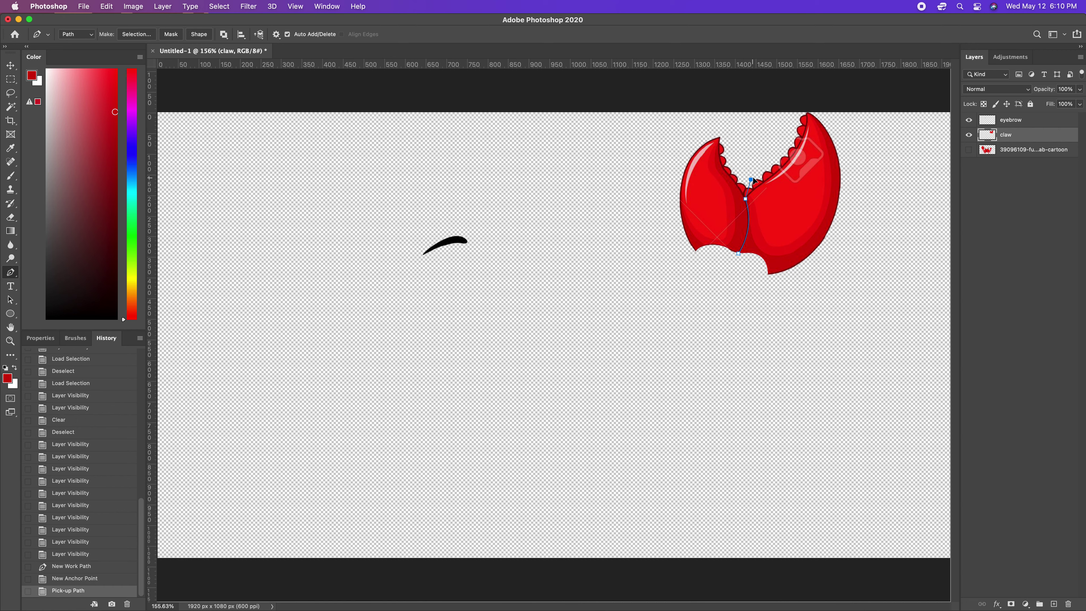
{"action": "left_click_drag", "start_coordinate": [758, 174], "coordinate": [762, 166]}
{"action": "left_click", "coordinate": [677, 82]}
{"action": "left_click", "coordinate": [613, 259]}
{"action": "left_click_drag", "start_coordinate": [752, 455], "coordinate": [770, 466]}
{"action": "left_click_drag", "start_coordinate": [923, 383], "coordinate": [915, 345]}
{"action": "left_click", "coordinate": [899, 240]}
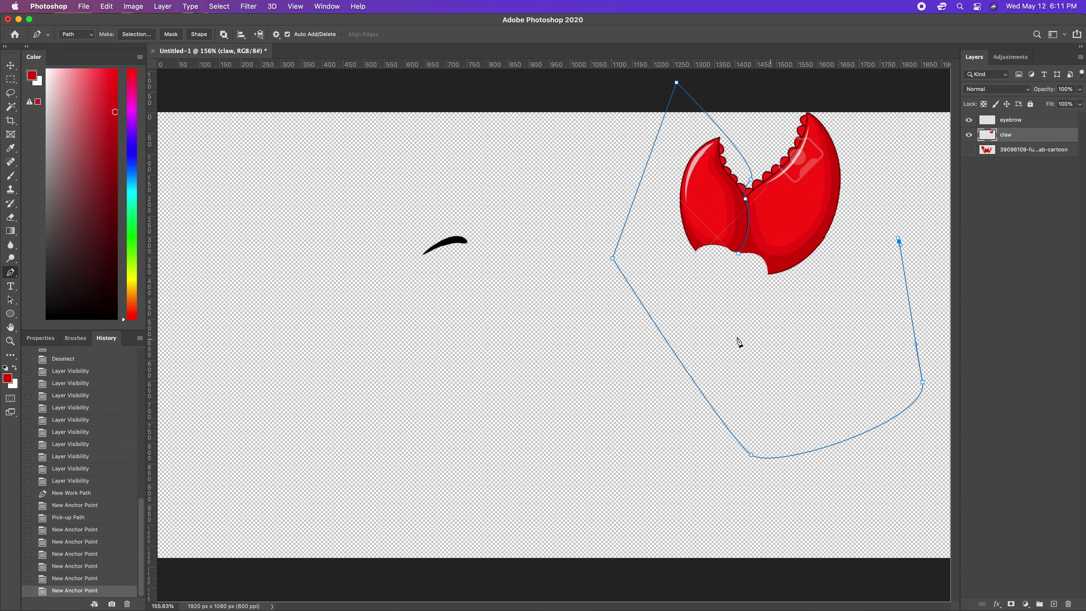
{"action": "left_click", "coordinate": [762, 330]}
{"action": "left_click", "coordinate": [738, 254]}
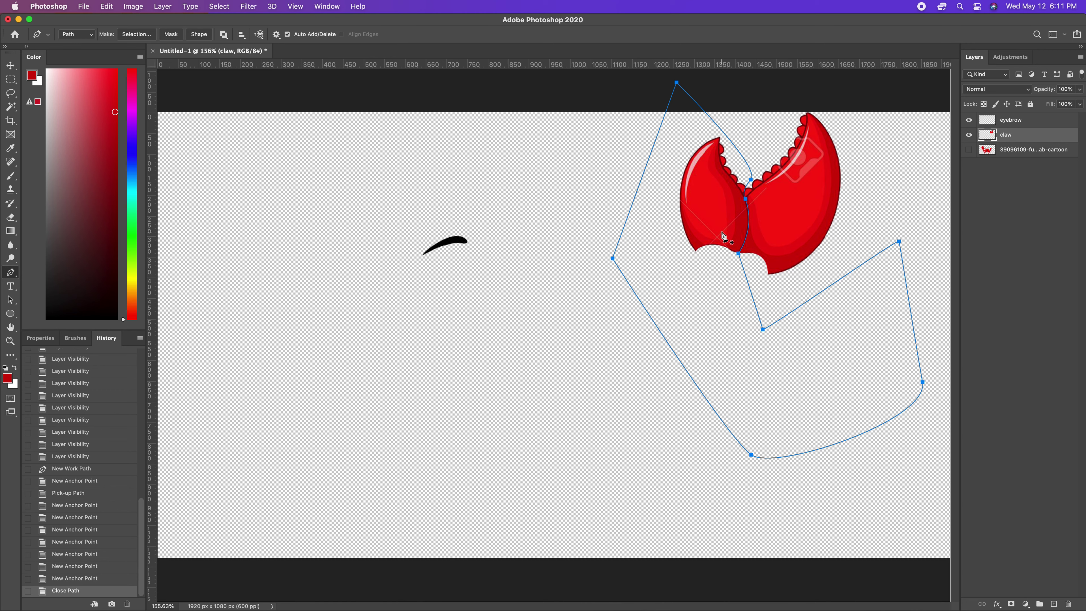
Step: Convert the path to a new anti-aliased selection with a 0-pixel feather and copy the selected pincer onto its own layer
{"action": "right_click", "coordinate": [708, 213]}
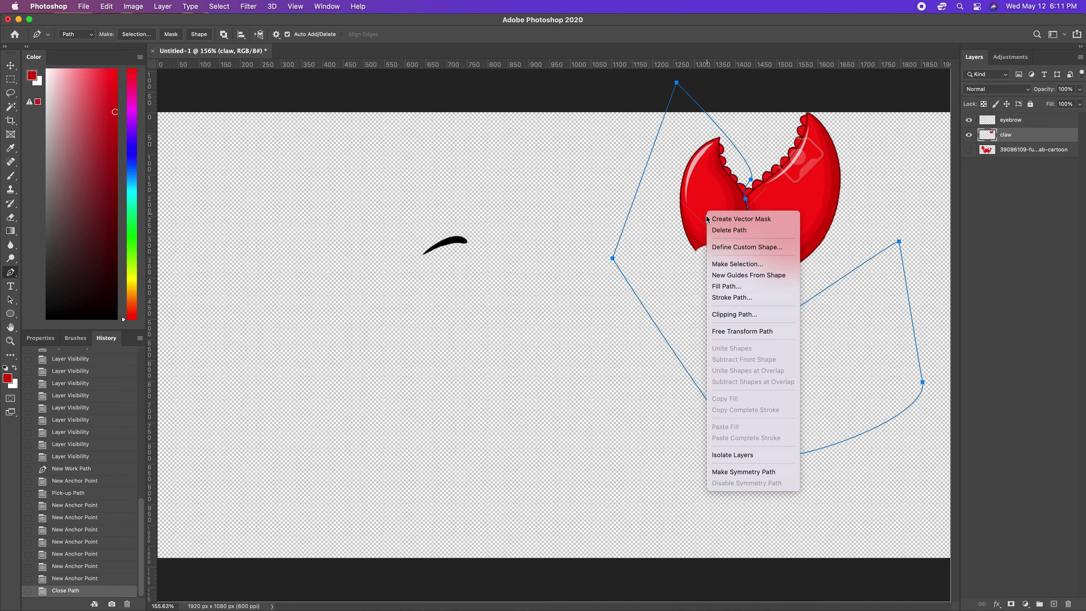
{"action": "left_click", "coordinate": [725, 264]}
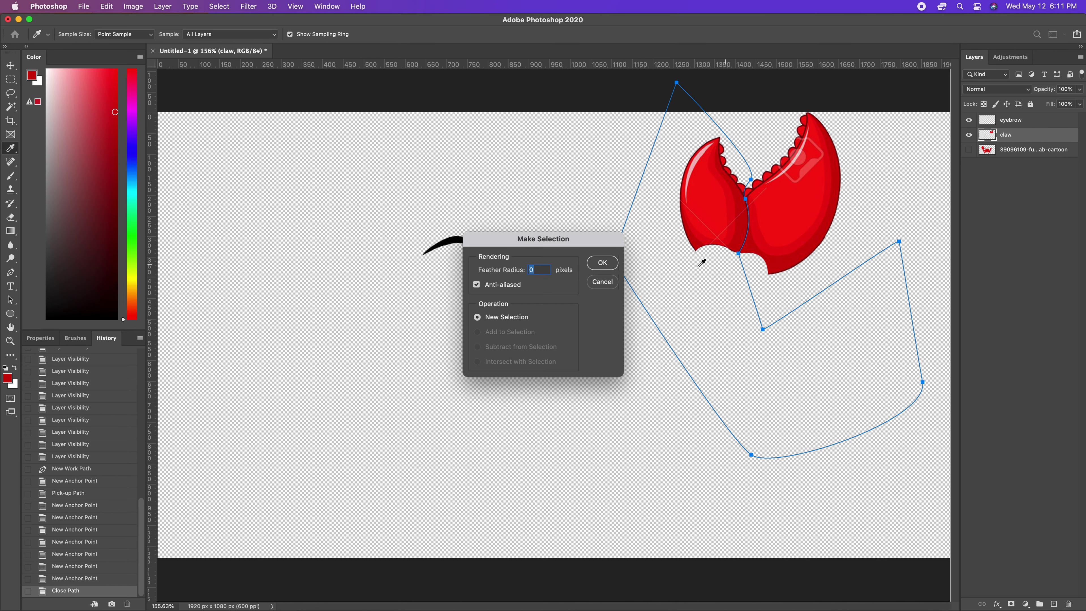
{"action": "left_click", "coordinate": [599, 272]}
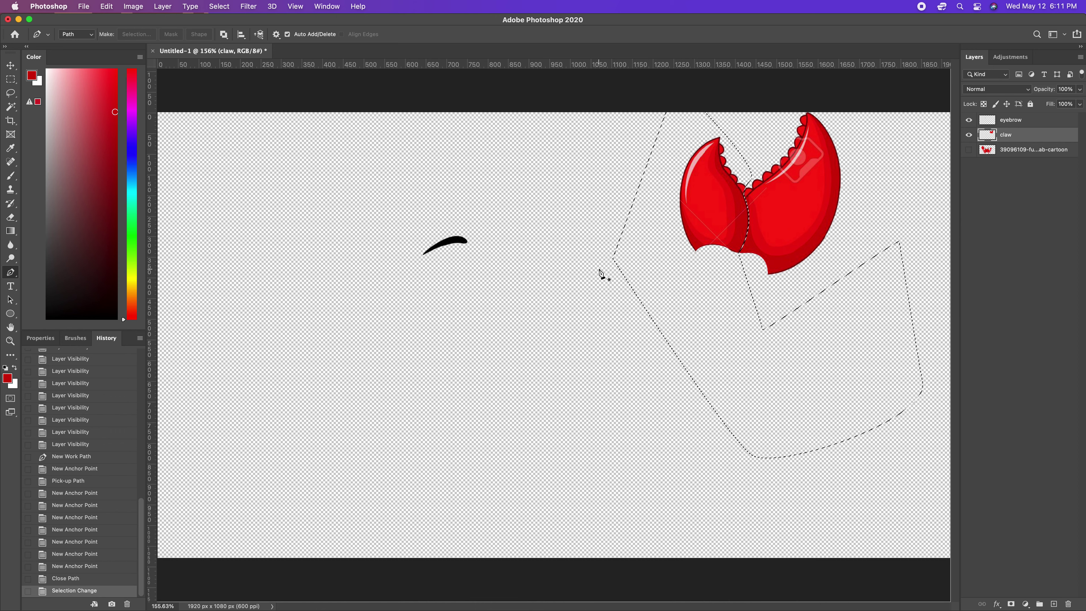
{"action": "key", "text": "super+j"}
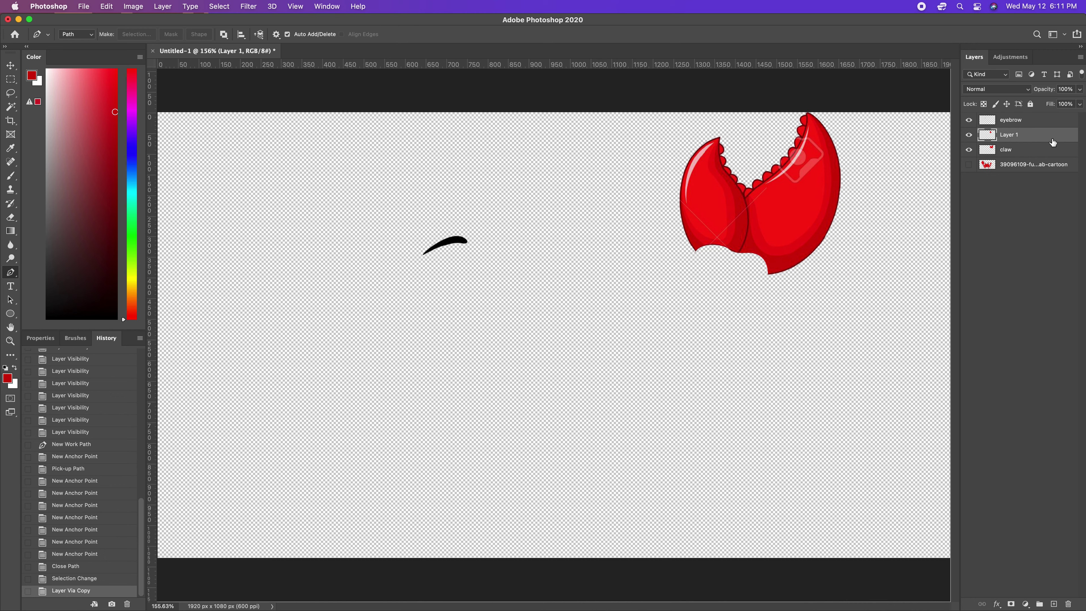
Step: Rename the copied pincer's layer "claw left" and check it by toggling its visibility off and on
{"action": "double_click", "coordinate": [1011, 135]}
{"action": "type", "text": "claw"}
{"action": "type", "text": " ;e"}
{"action": "key", "text": "BackSpace"}
{"action": "key", "text": "BackSpace"}
{"action": "type", "text": "left"}
{"action": "key", "text": "Return"}
{"action": "left_click", "coordinate": [968, 135]}
{"action": "left_click", "coordinate": [969, 135]}
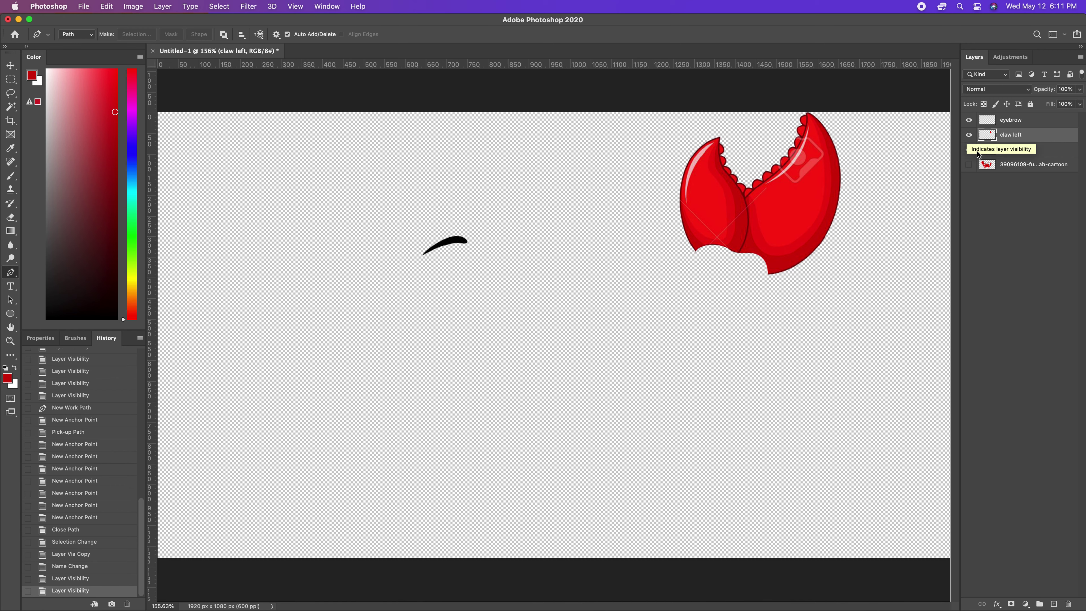
Step: Undo the visibility changes, renaming and copying of the pincer layer, and clear the remaining selection
{"action": "key", "text": "super+z"}
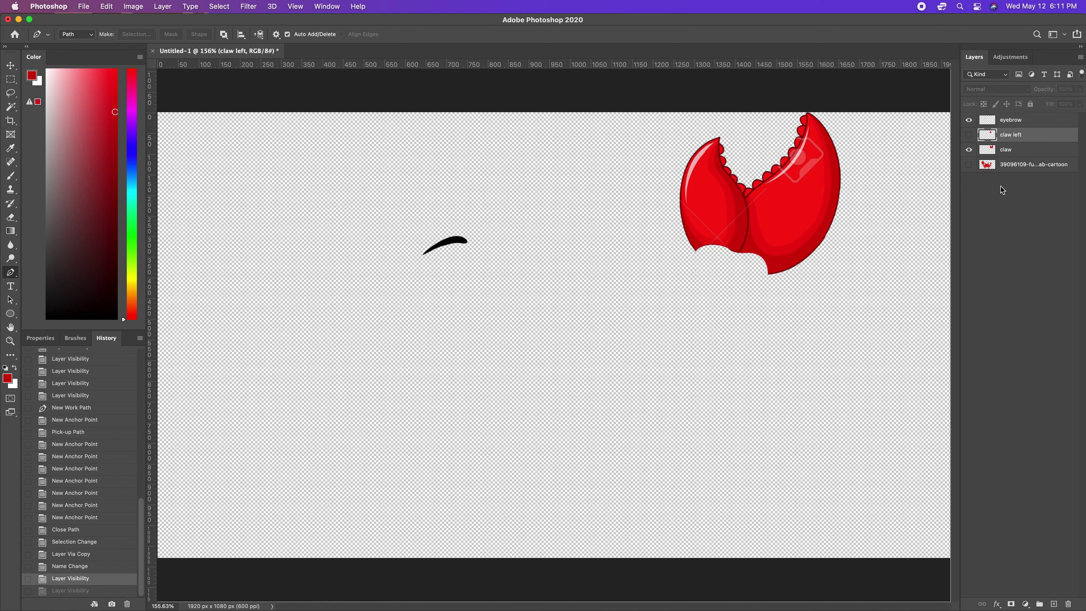
{"action": "key", "text": "super+z"}
{"action": "key", "text": "super+z"}
{"action": "key", "text": "super+z"}
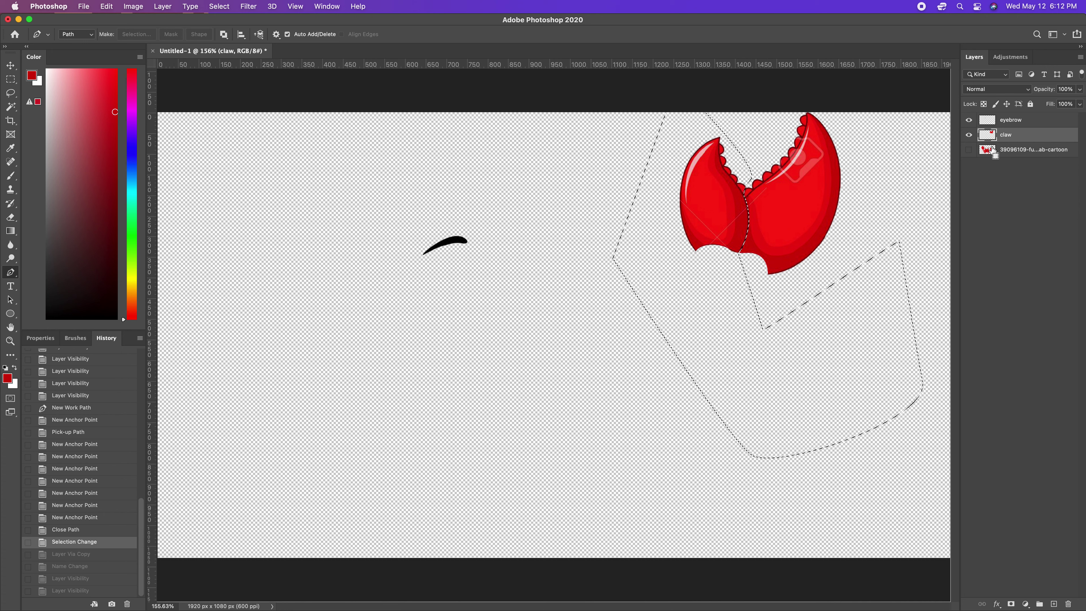
{"action": "key", "text": "super+d"}
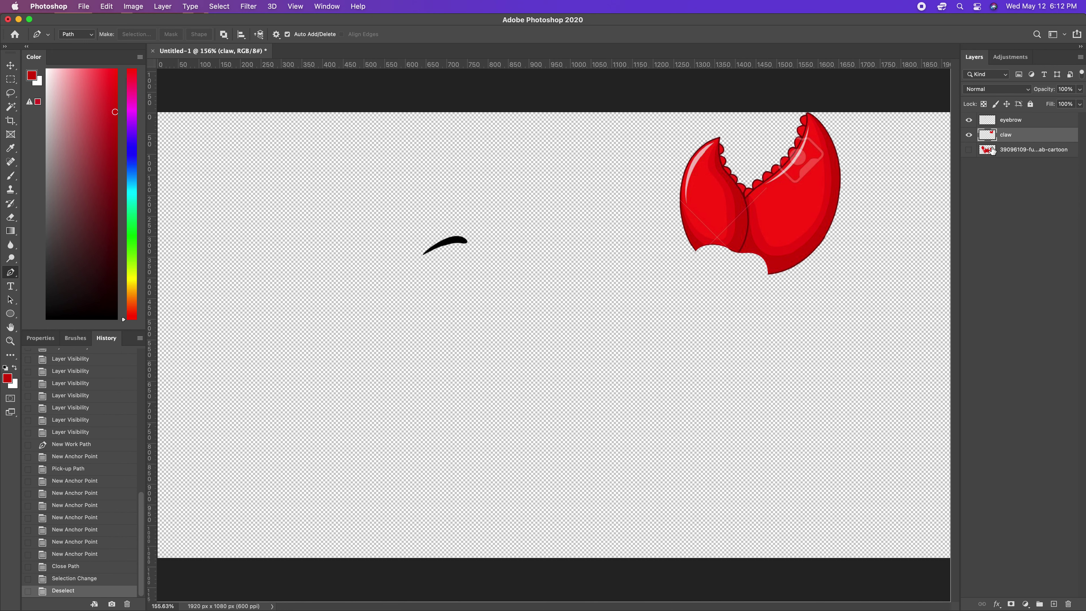
Step: Create a new empty layer above the claw layer and name it "claw part left"
{"action": "key", "text": "super+shift+n"}
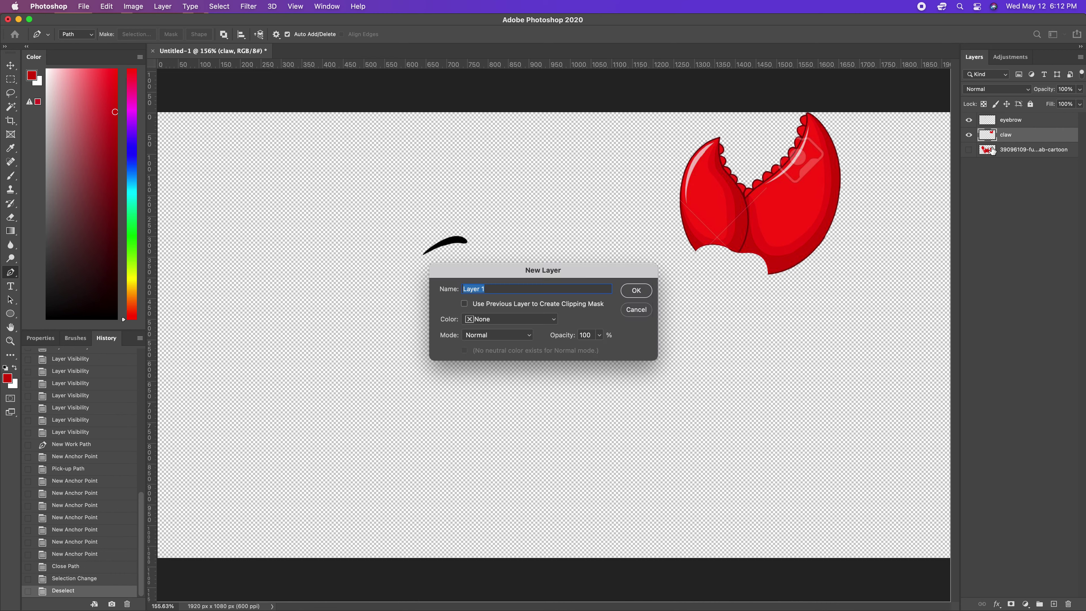
{"action": "left_click", "coordinate": [636, 310]}
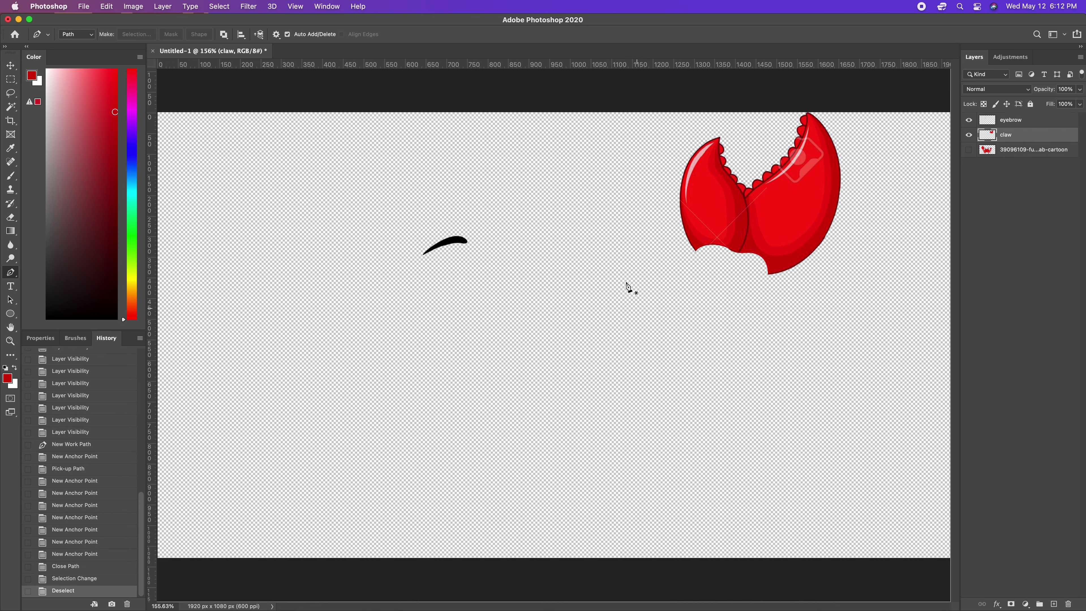
{"action": "left_click", "coordinate": [159, 6]}
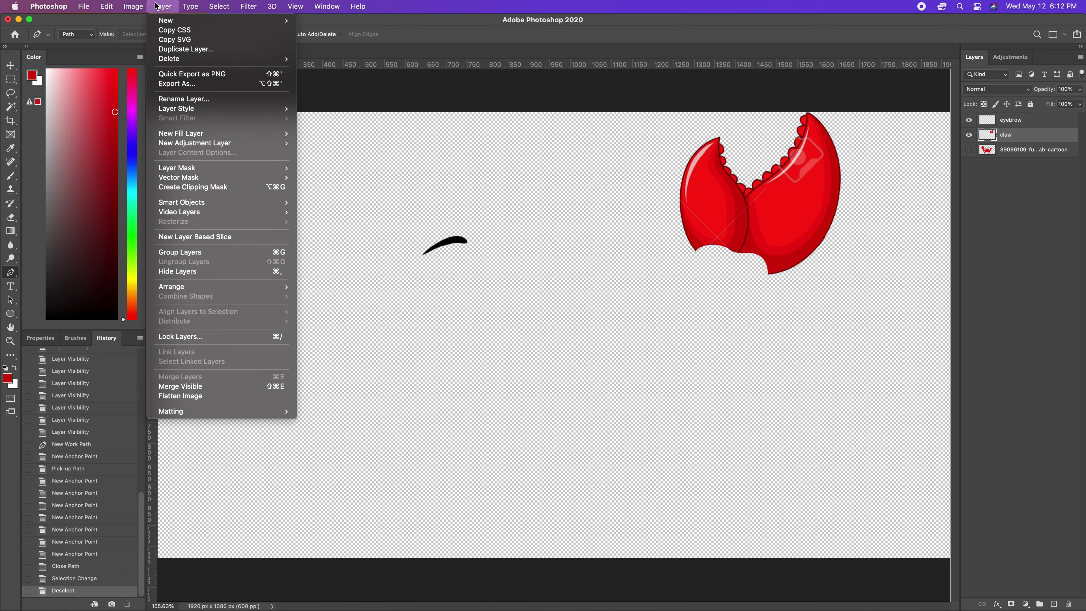
{"action": "mouse_move", "coordinate": [256, 21]}
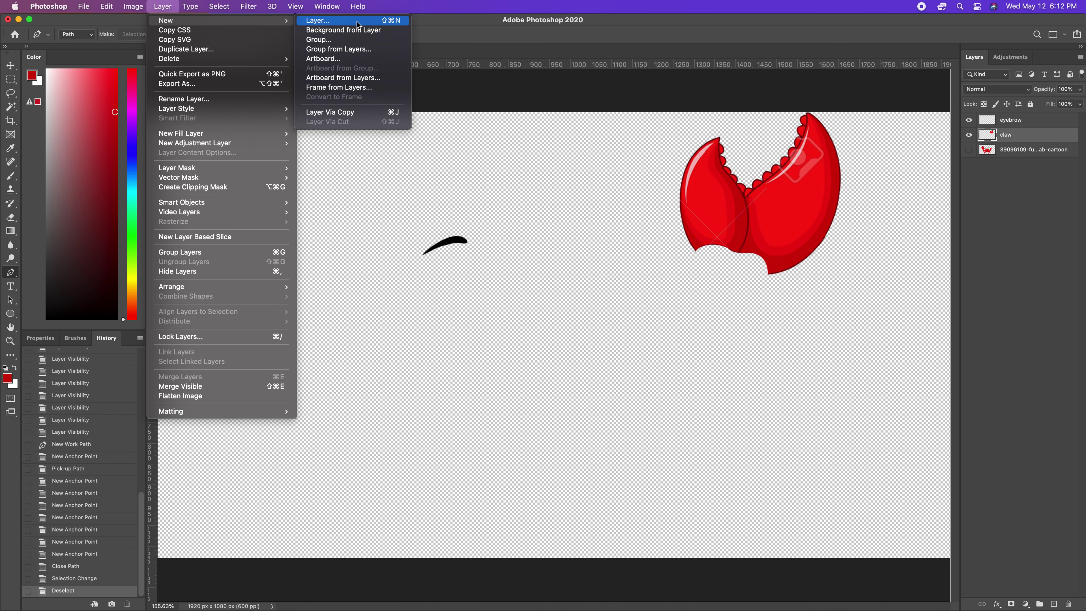
{"action": "left_click", "coordinate": [385, 22]}
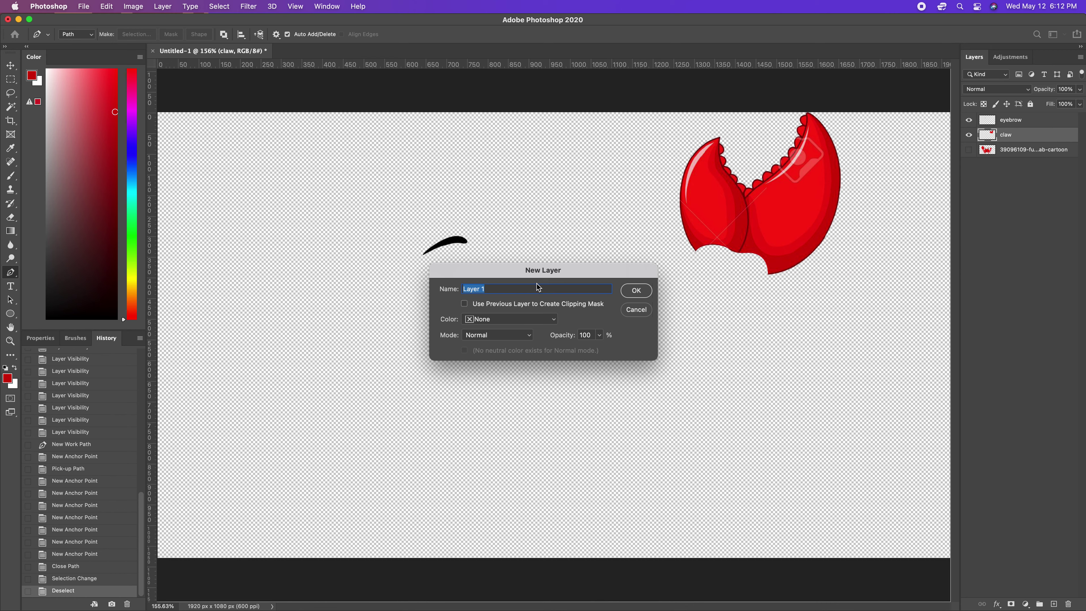
{"action": "left_click", "coordinate": [629, 291]}
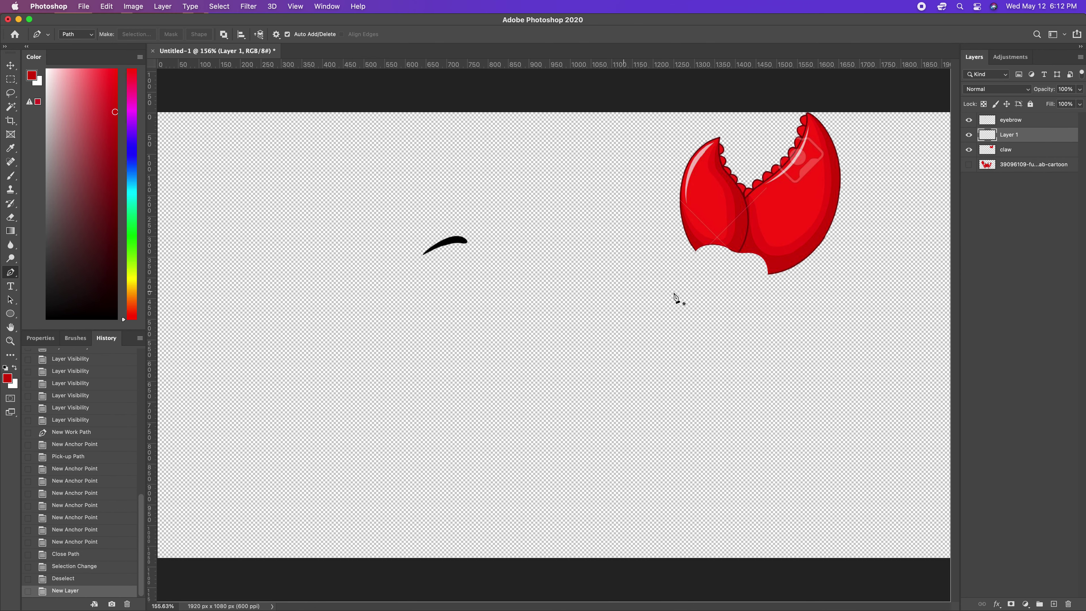
{"action": "double_click", "coordinate": [1011, 135]}
{"action": "type", "text": "claw part left"}
{"action": "key", "text": "Return"}
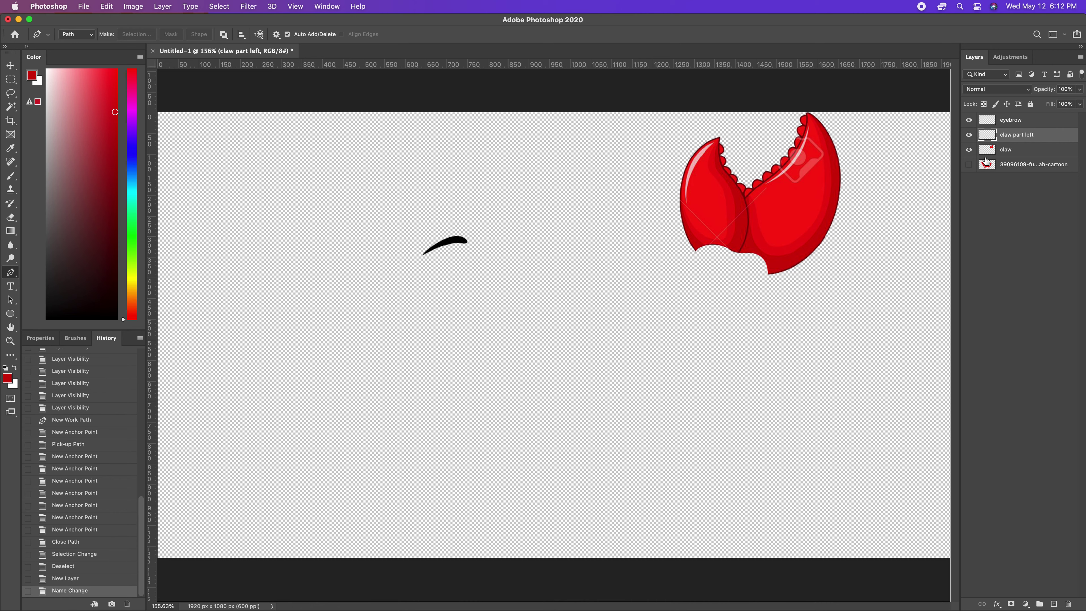
Step: Show the original crab layer and delete the empty "claw part left" layer
{"action": "left_click", "coordinate": [969, 164]}
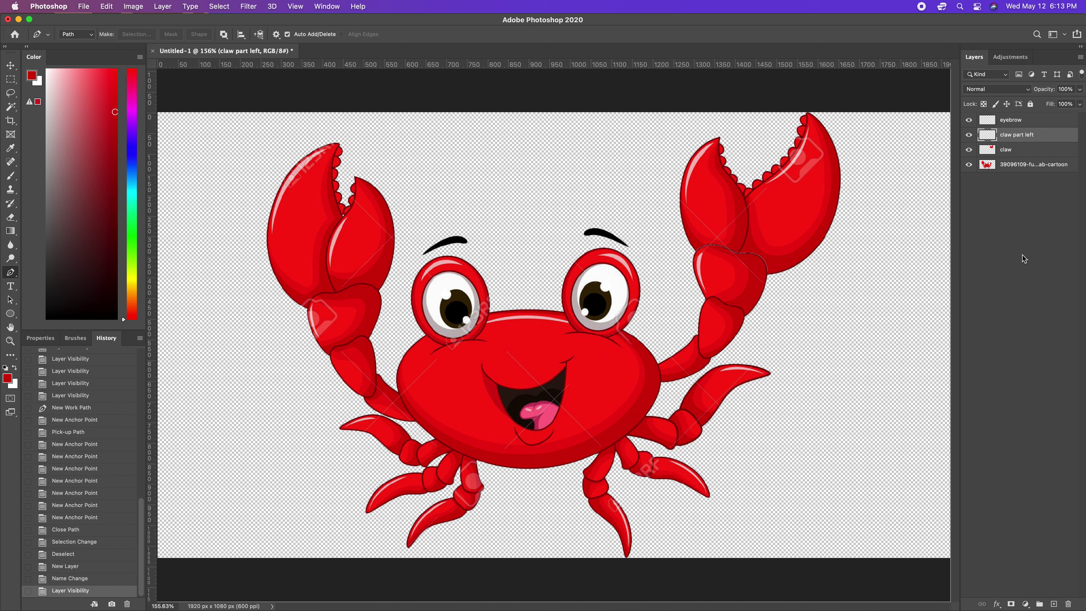
{"action": "left_click", "coordinate": [1023, 153]}
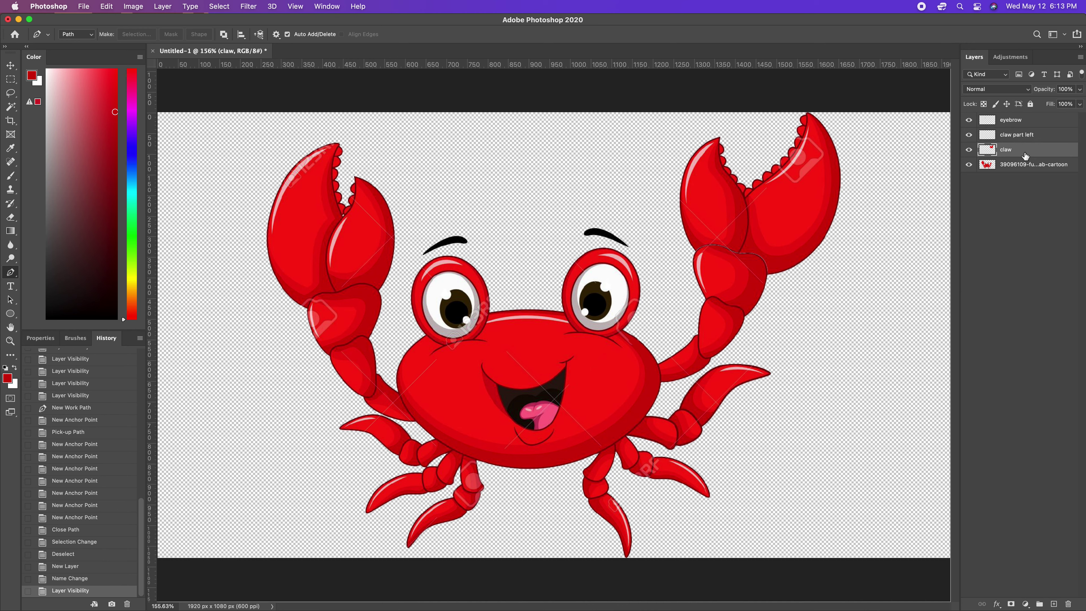
{"action": "left_click", "coordinate": [1032, 137]}
{"action": "key", "text": "BackSpace"}
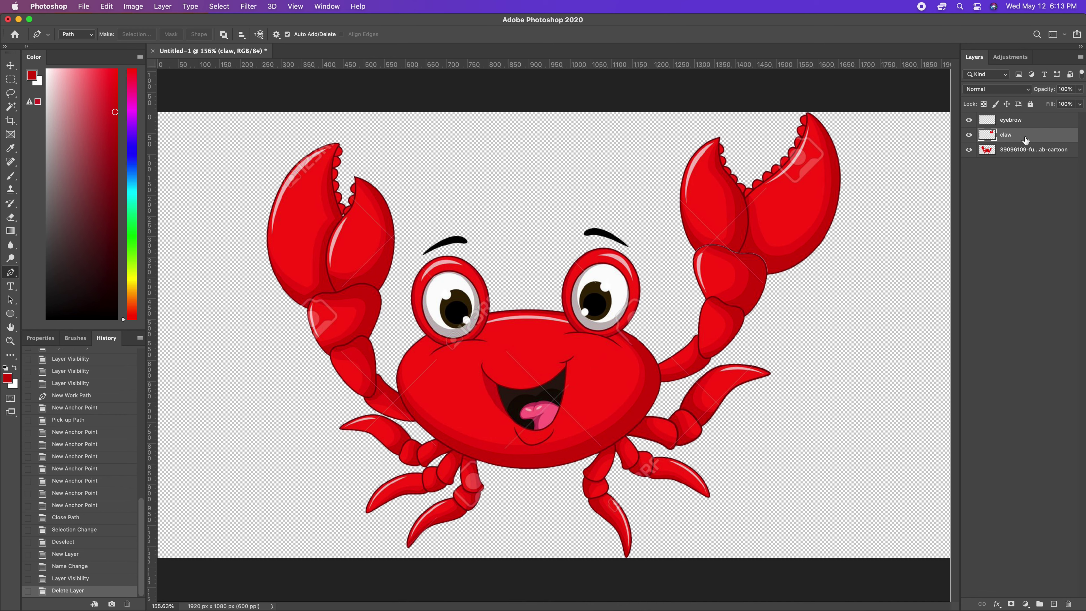
Step: Hide the eyebrow and claw layers and make the original crab layer active
{"action": "left_click", "coordinate": [970, 136]}
{"action": "left_click", "coordinate": [969, 135]}
{"action": "left_click", "coordinate": [970, 123]}
{"action": "left_click", "coordinate": [970, 136]}
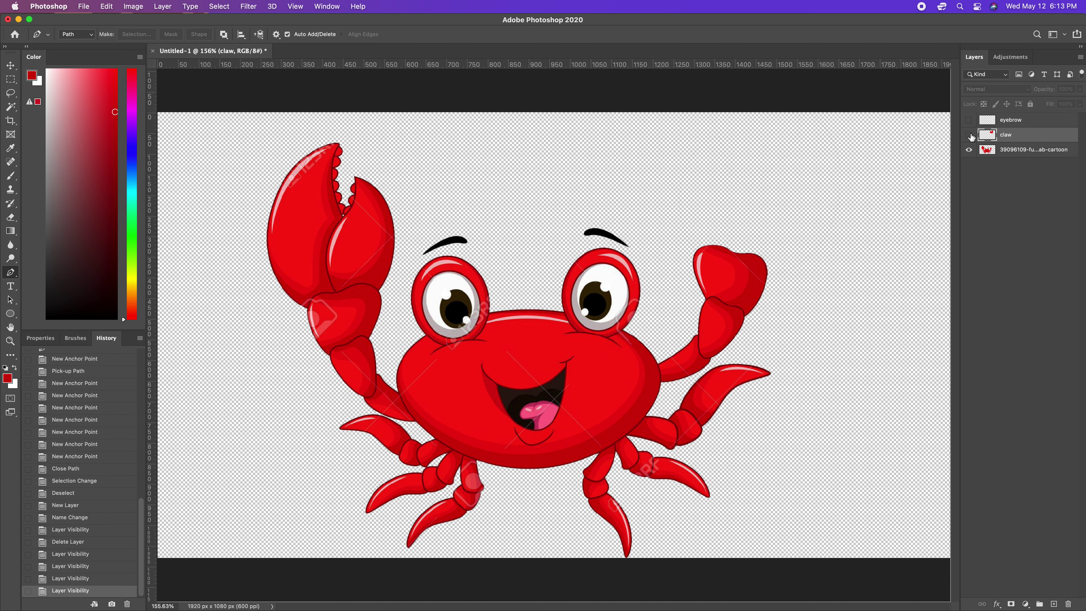
{"action": "left_click", "coordinate": [1016, 152]}
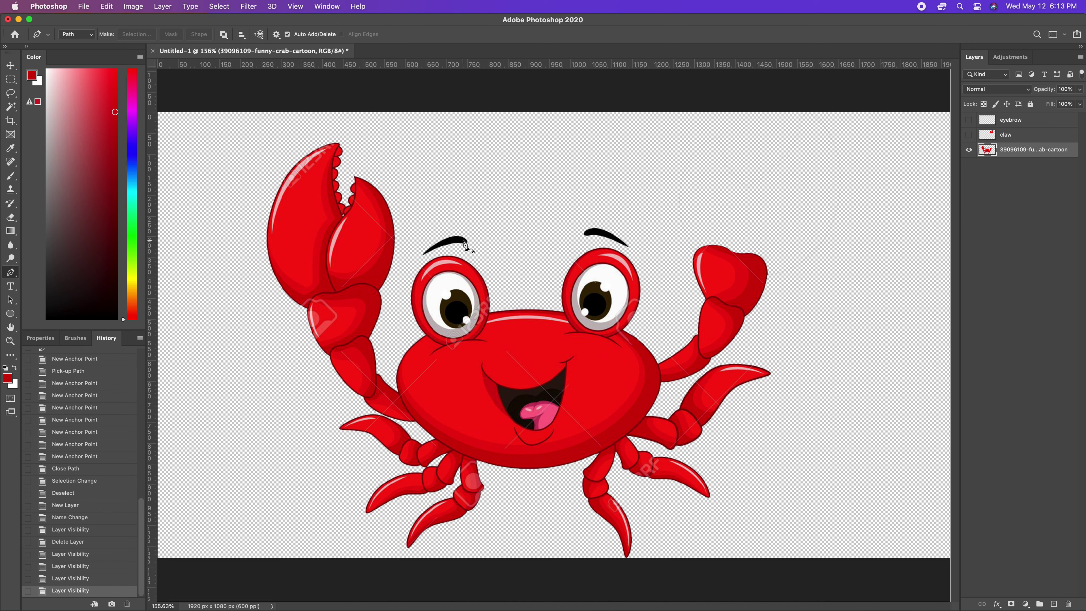
Step: Erase the left eyebrow from the original crab layer, comparing before and after by undoing and redoing the stroke
{"action": "key", "text": "e"}
{"action": "left_click_drag", "start_coordinate": [464, 241], "coordinate": [427, 246]}
{"action": "key", "text": "super+z"}
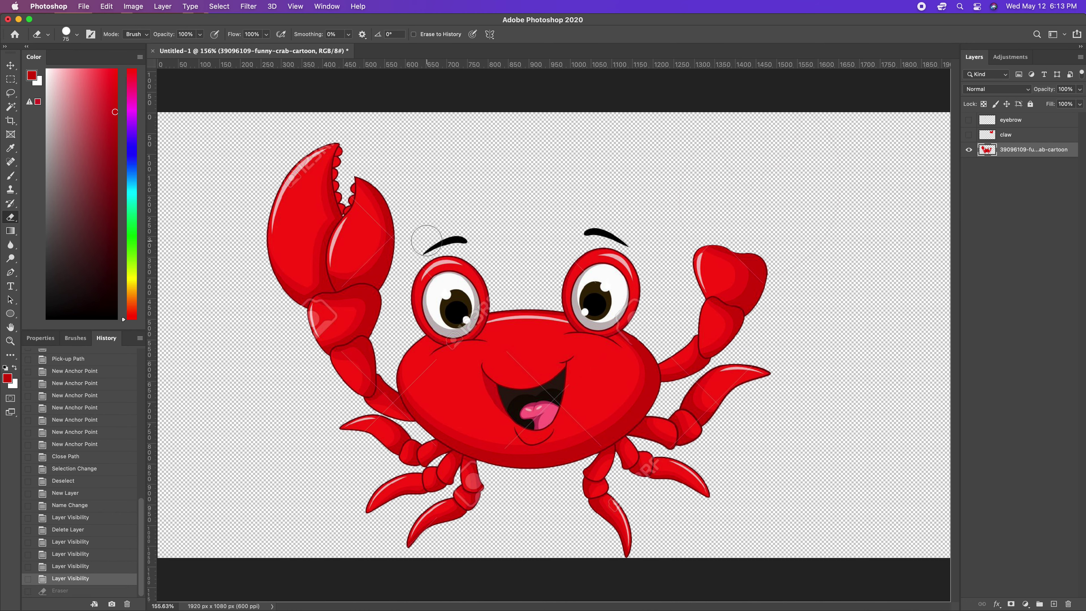
{"action": "key", "text": "super+shift+z"}
{"action": "key", "text": "super+r"}
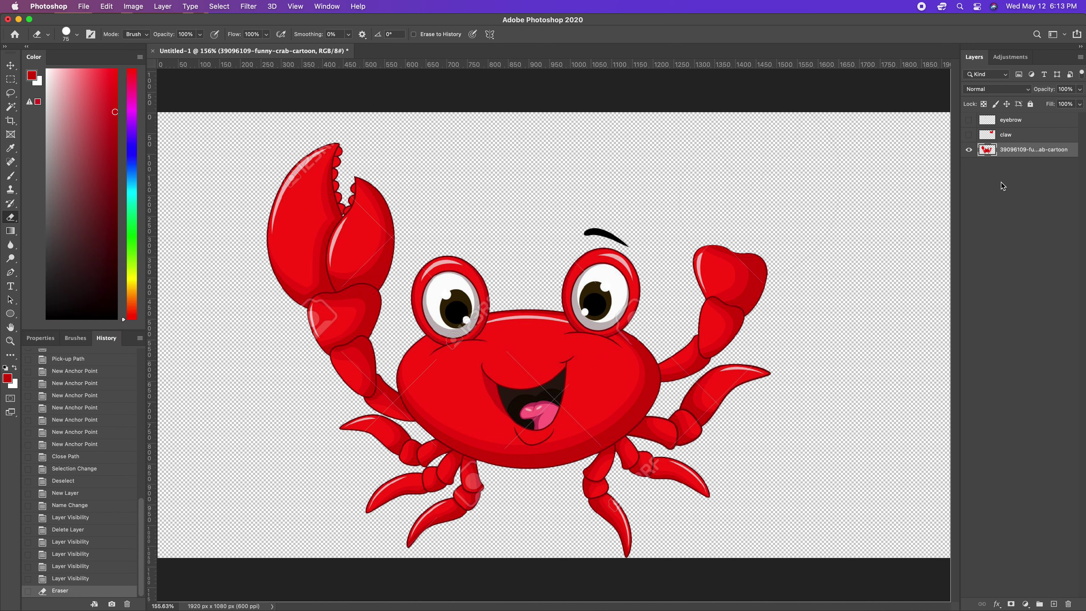
Step: Check for leftover pixels by adding a black-filled layer beneath the crab layer, and delete that layer
{"action": "key", "text": "super+shift+n"}
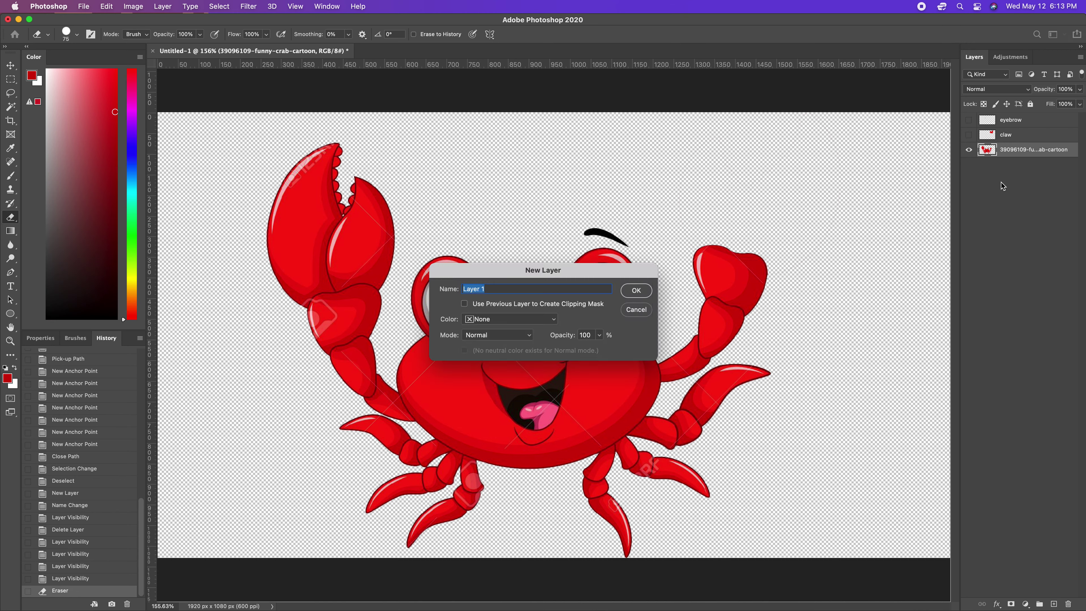
{"action": "key", "text": "Return"}
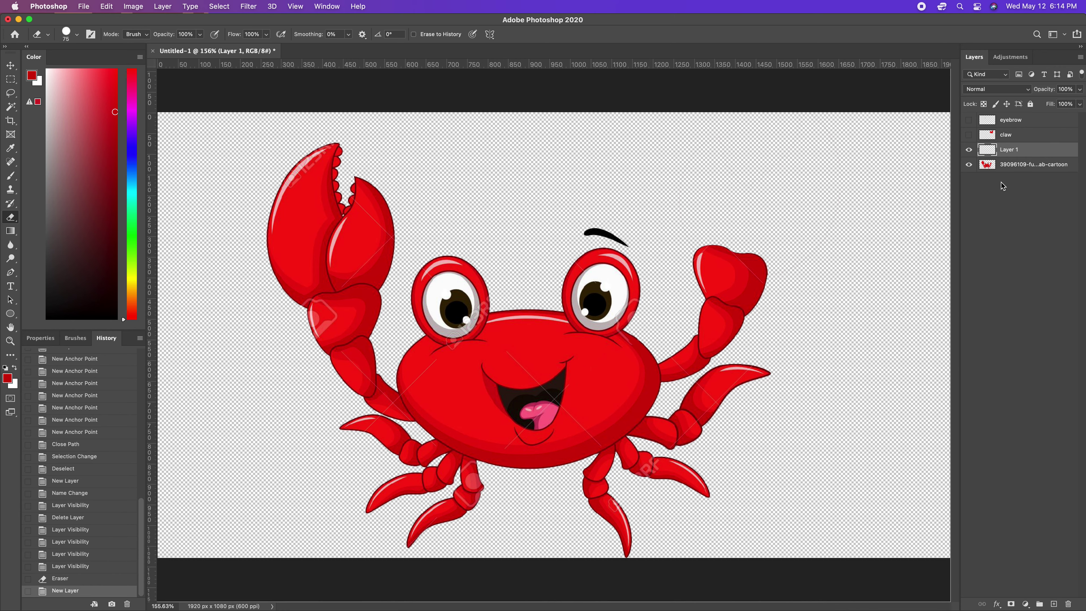
{"action": "key", "text": "d"}
{"action": "key", "text": "alt+BackSpace"}
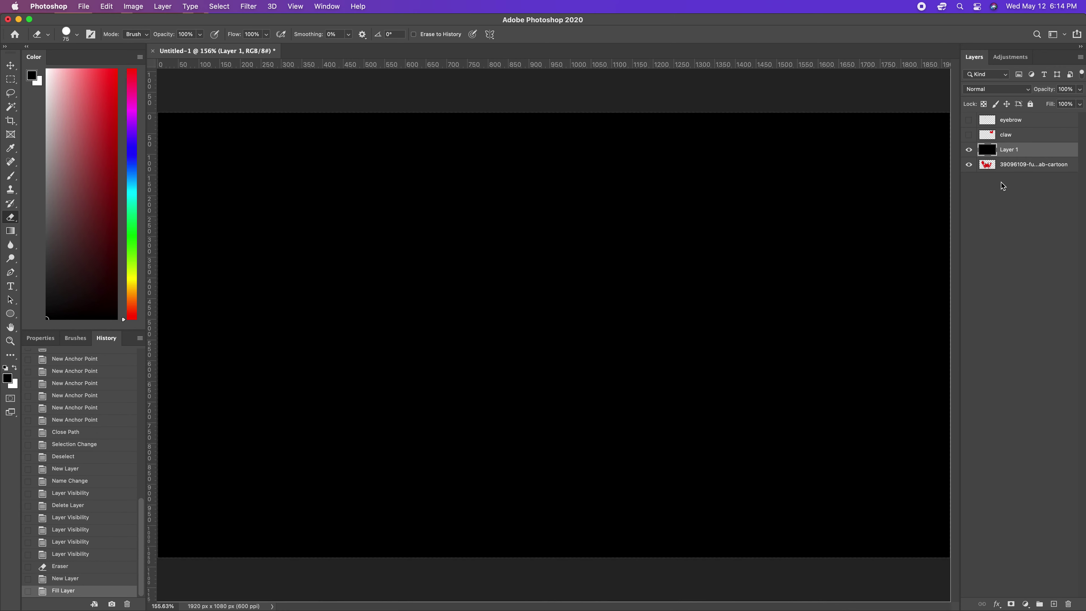
{"action": "left_click_drag", "start_coordinate": [1021, 152], "coordinate": [1027, 201]}
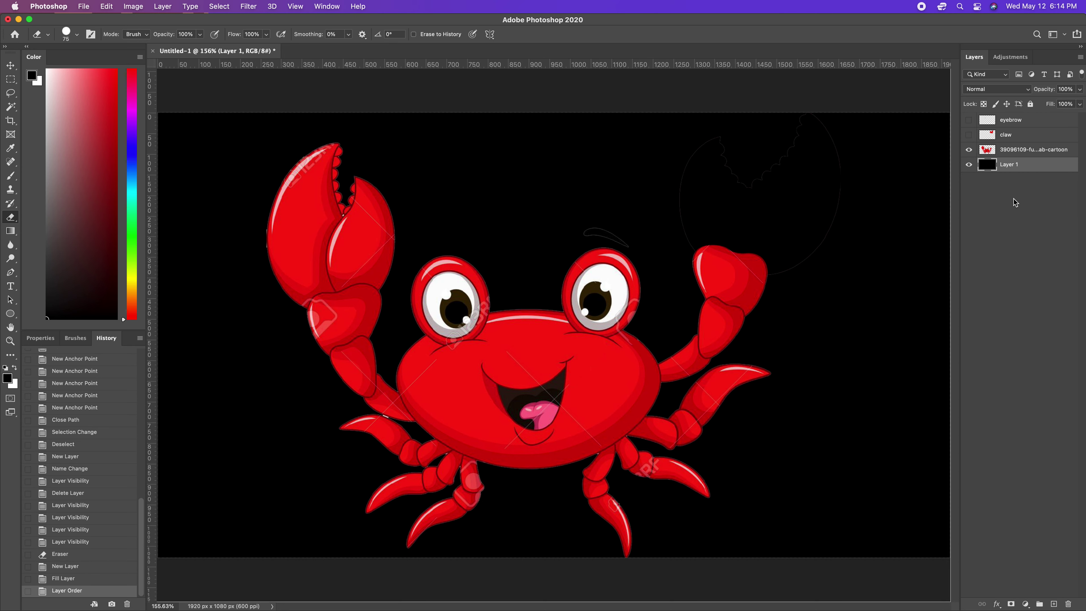
{"action": "key", "text": "BackSpace"}
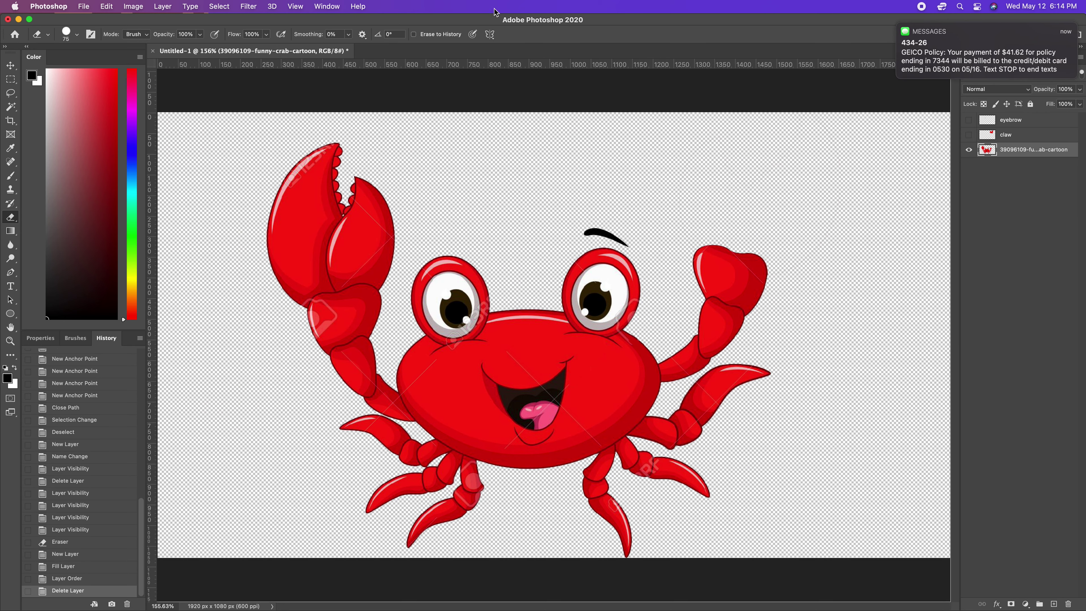
Step: Add a new empty layer with the default settings directly above the original crab layer
{"action": "left_click", "coordinate": [170, 6]}
{"action": "mouse_move", "coordinate": [184, 20]}
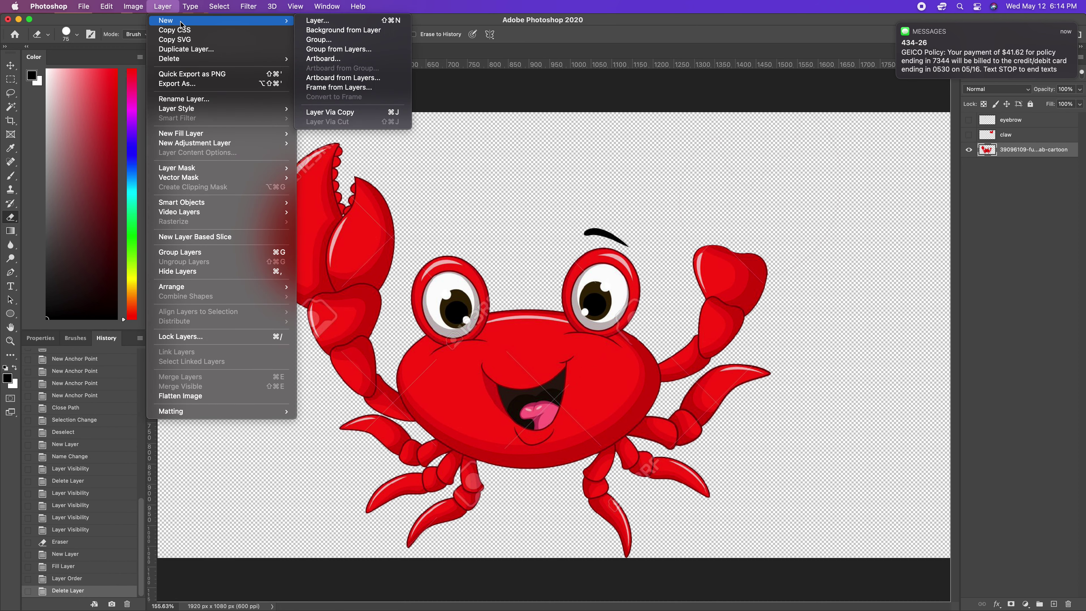
{"action": "left_click", "coordinate": [371, 24]}
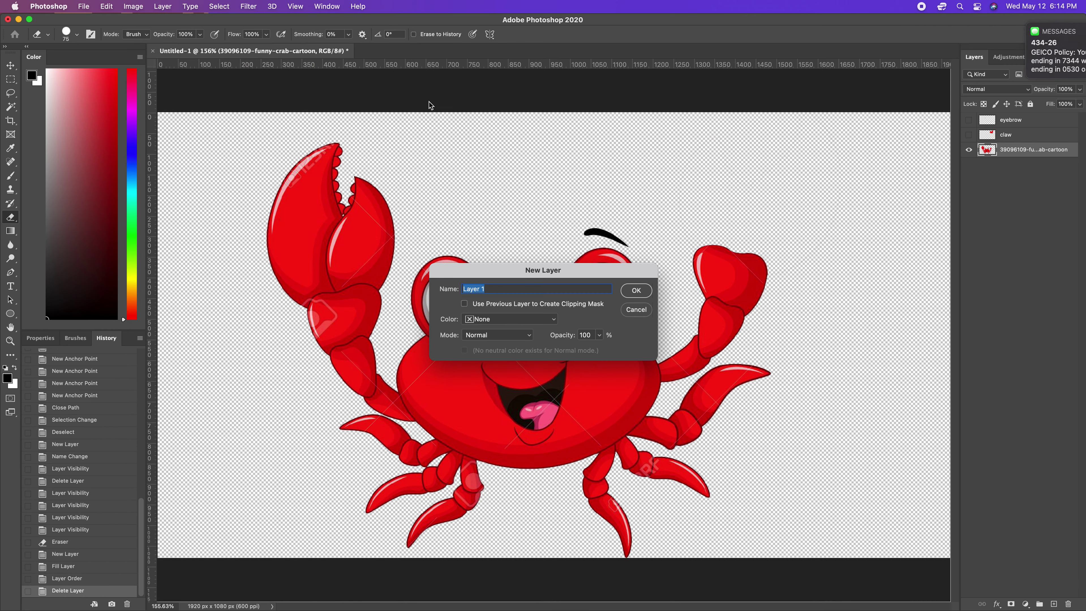
{"action": "left_click", "coordinate": [636, 291]}
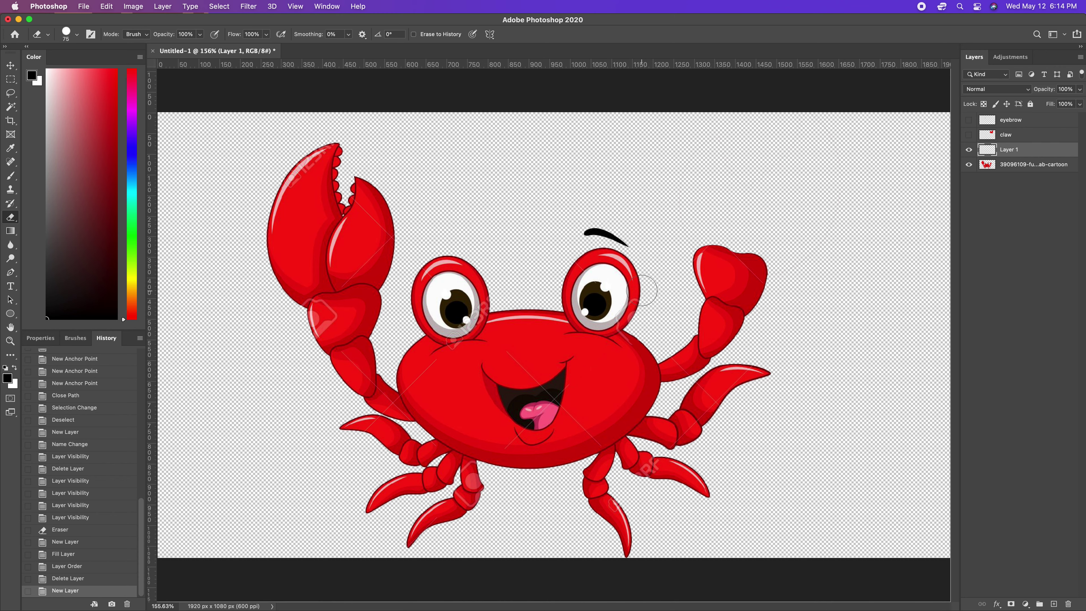
Step: Fill the new layer with black, trying a red fill in between, and move it beneath the original crab layer
{"action": "key", "text": "alt+BackSpace"}
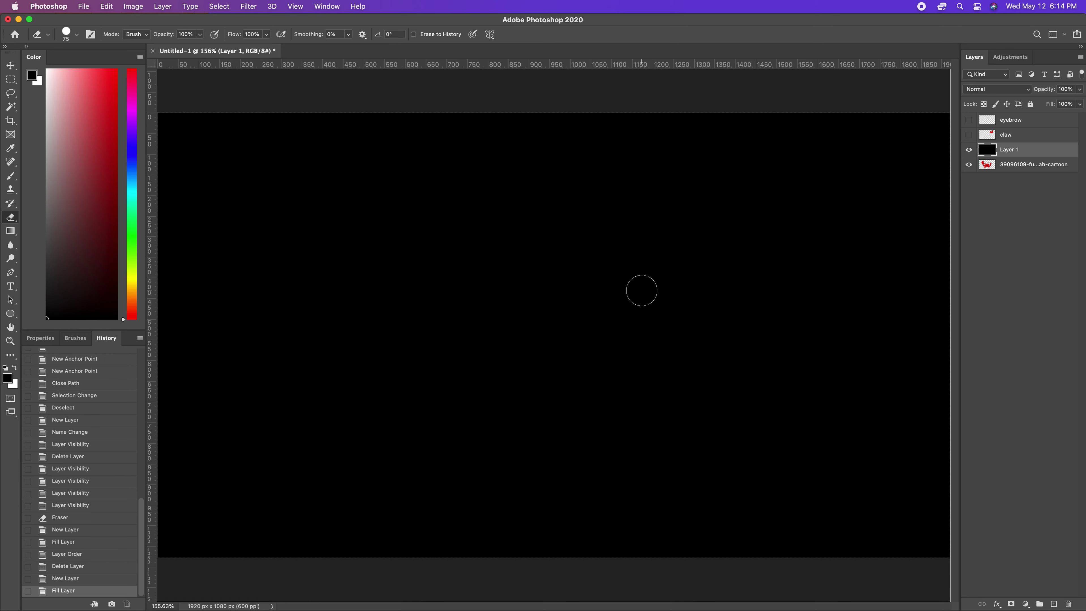
{"action": "left_click", "coordinate": [112, 79]}
{"action": "key", "text": "alt+BackSpace"}
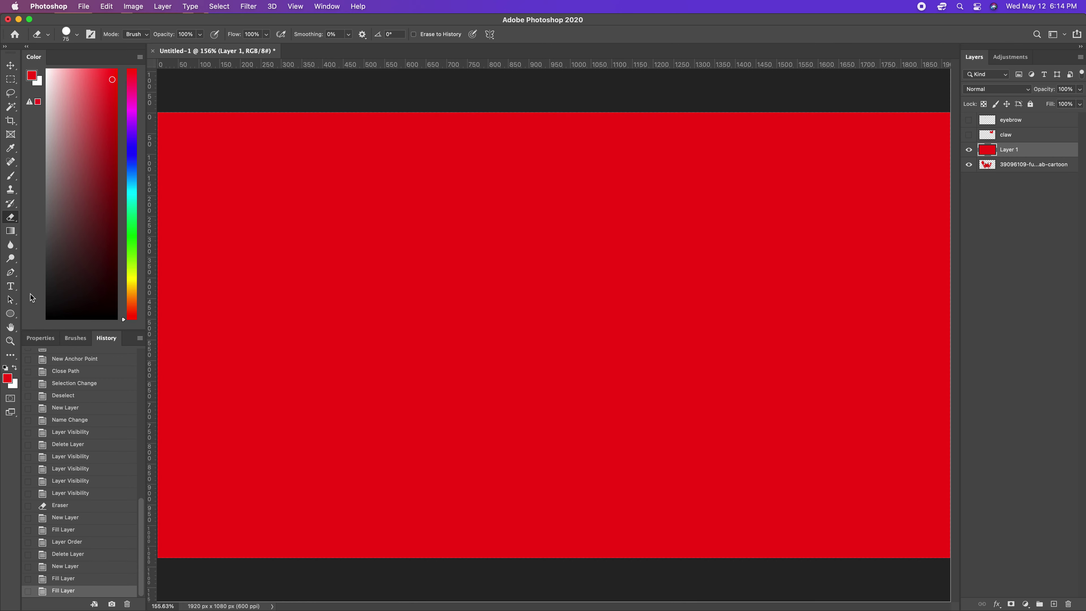
{"action": "left_click_drag", "start_coordinate": [87, 274], "coordinate": [41, 324]}
{"action": "key", "text": "alt+BackSpace"}
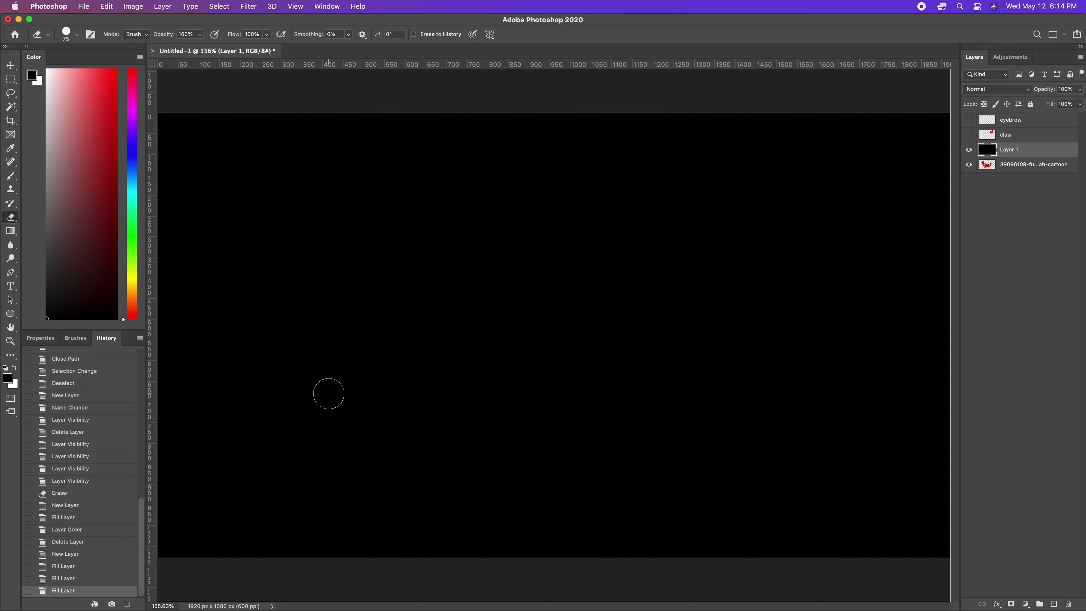
{"action": "left_click_drag", "start_coordinate": [1055, 158], "coordinate": [1053, 179]}
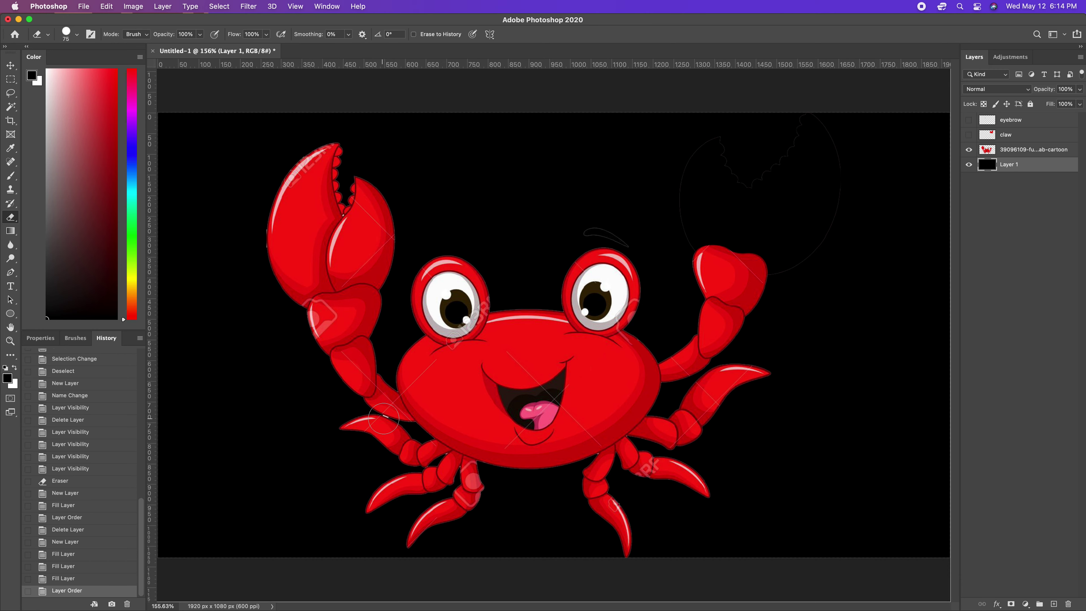
Step: Try erasing on the black layer around the white sliver between the crab's left arm and upper left leg, and undo the stroke
{"action": "key", "text": "super+plus"}
{"action": "key", "text": "super+plus"}
{"action": "key", "text": "super+plus"}
{"action": "key", "text": "super+plus"}
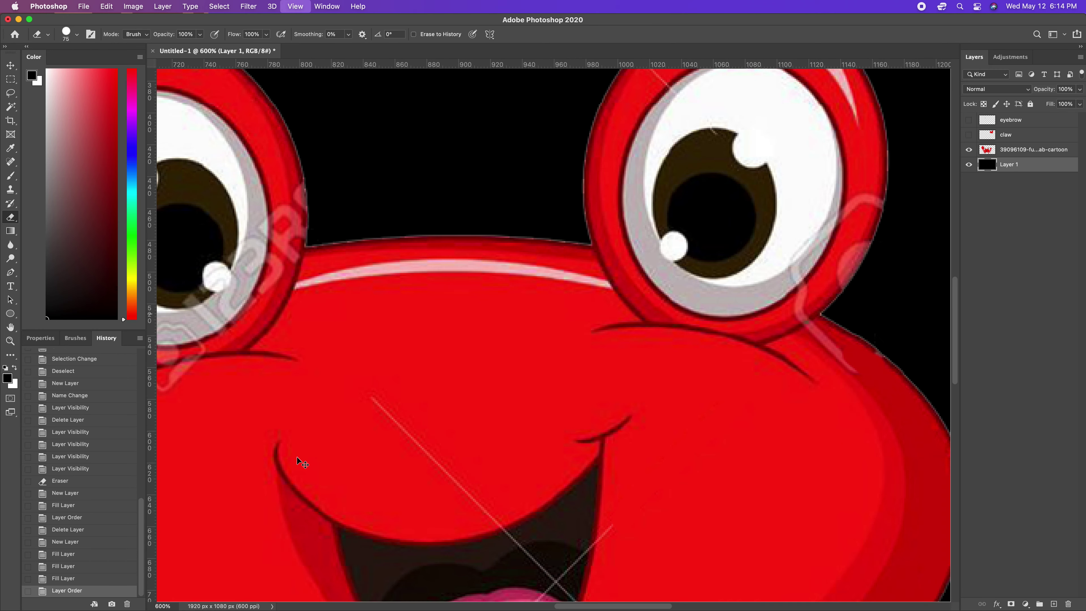
{"action": "key", "text": "super+plus"}
{"action": "mouse_move", "coordinate": [249, 466]}
{"action": "left_mouse_down"}
{"action": "mouse_move", "coordinate": [719, 236]}
{"action": "mouse_move", "coordinate": [913, 55]}
{"action": "left_mouse_up"}
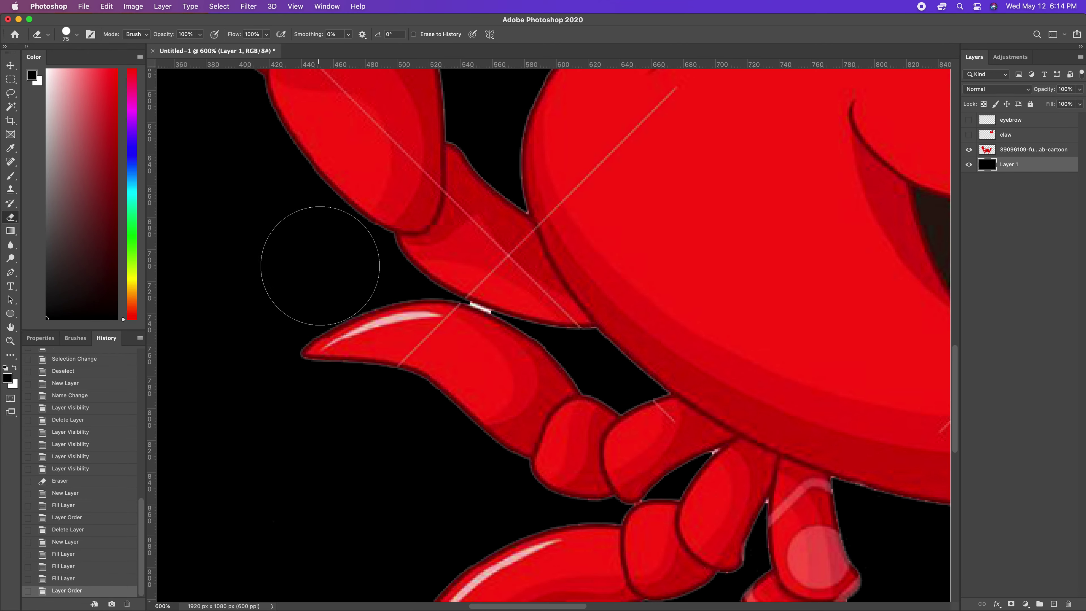
{"action": "left_click_drag", "start_coordinate": [438, 291], "coordinate": [526, 320]}
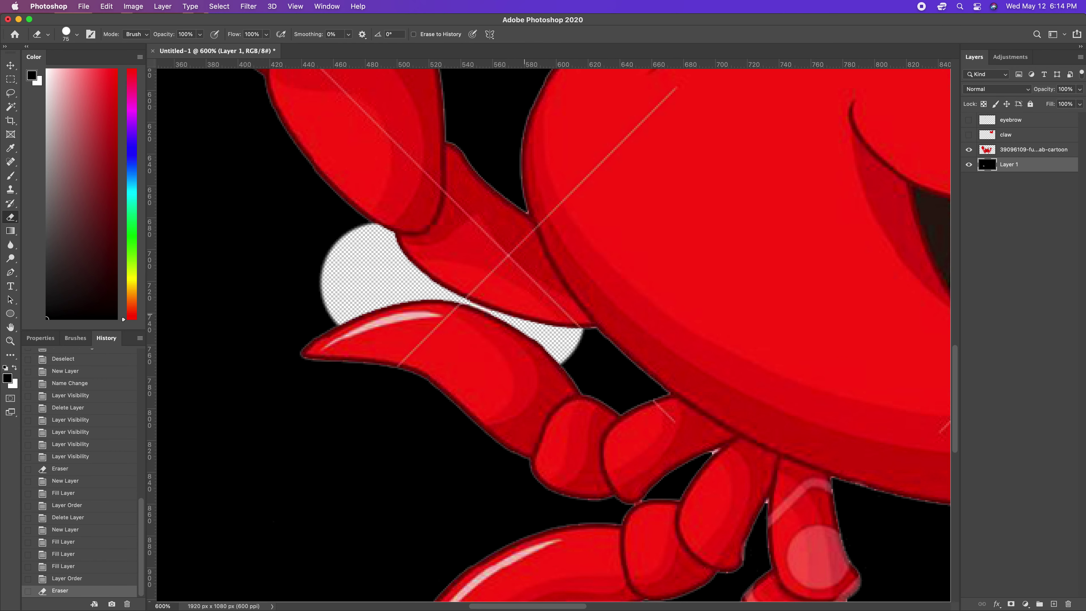
{"action": "key", "text": "super+z"}
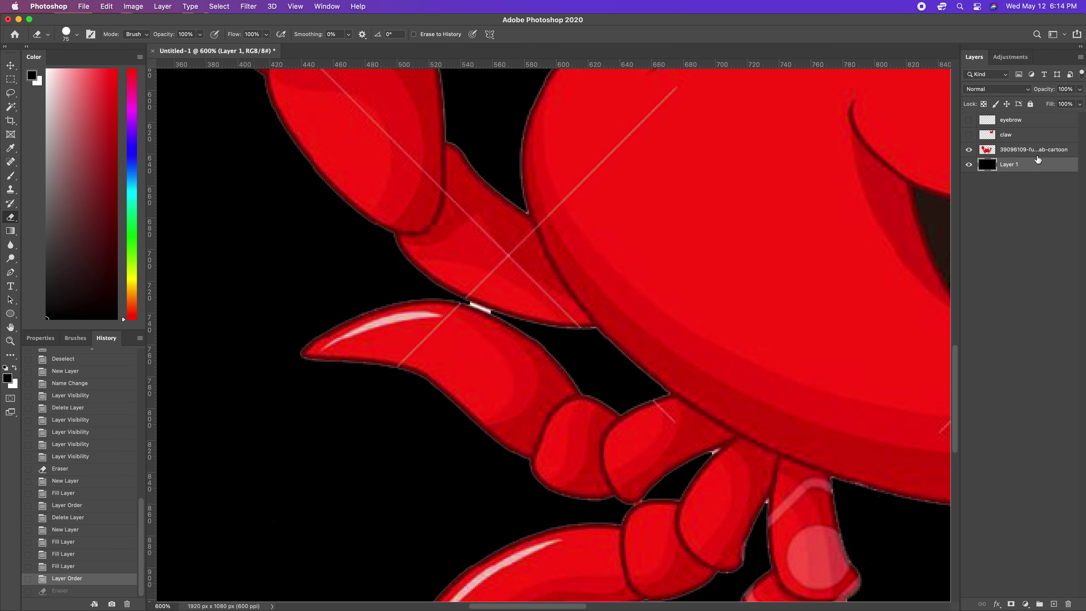
Step: On the original crab layer, erase the white sliver between the left arm and upper left leg with a 5 px eraser
{"action": "left_click", "coordinate": [1036, 154]}
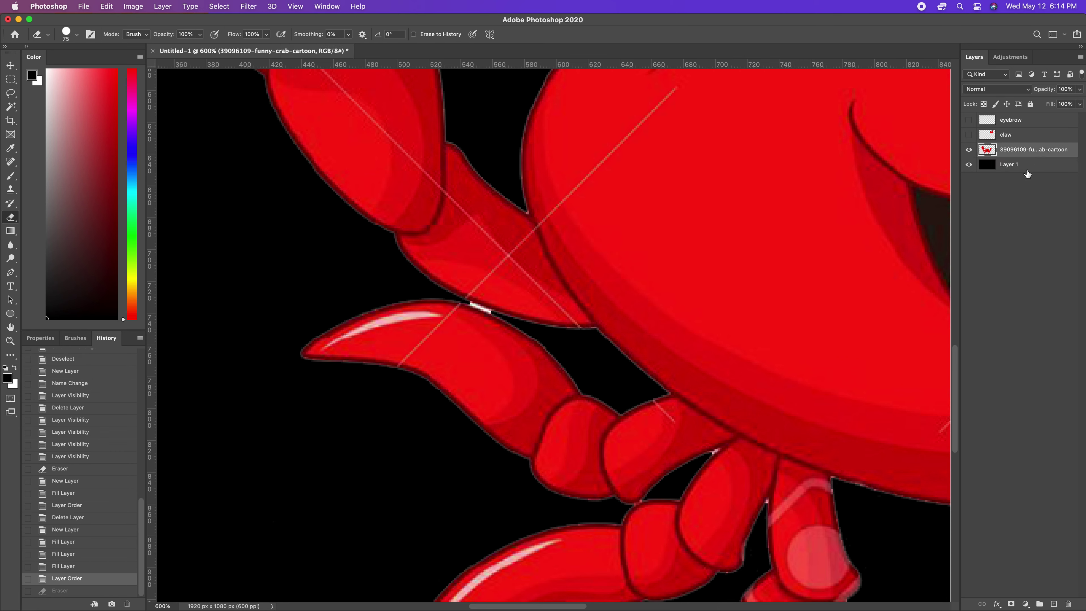
{"action": "mouse_move", "coordinate": [540, 291]}
{"action": "left_mouse_down"}
{"action": "mouse_move", "coordinate": [533, 335]}
{"action": "mouse_move", "coordinate": [467, 303]}
{"action": "left_mouse_up"}
{"action": "key", "text": "super+z"}
{"action": "right_click", "coordinate": [487, 312]}
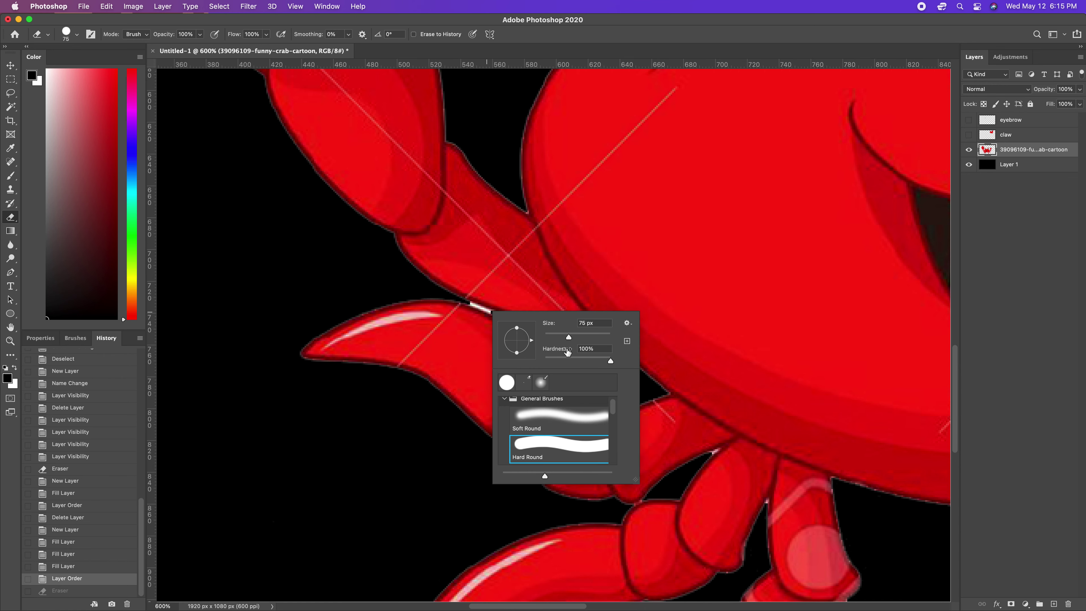
{"action": "left_click_drag", "start_coordinate": [569, 339], "coordinate": [548, 336]}
{"action": "type", "text": "5"}
{"action": "left_click", "coordinate": [472, 304]}
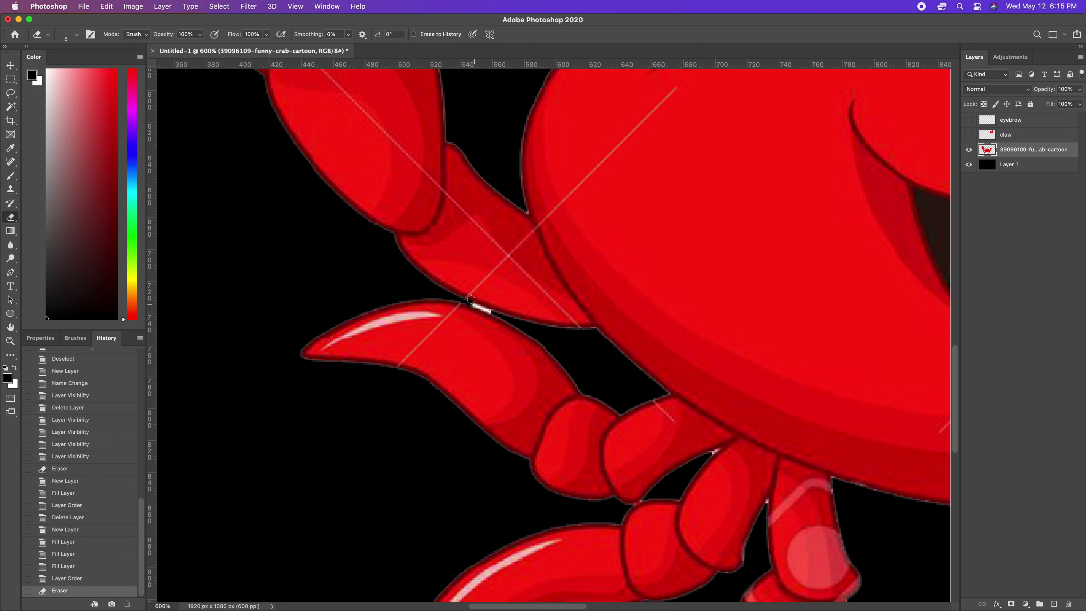
{"action": "key", "text": "super+equal"}
{"action": "key", "text": "super+r"}
{"action": "left_click_drag", "start_coordinate": [474, 305], "coordinate": [405, 279]}
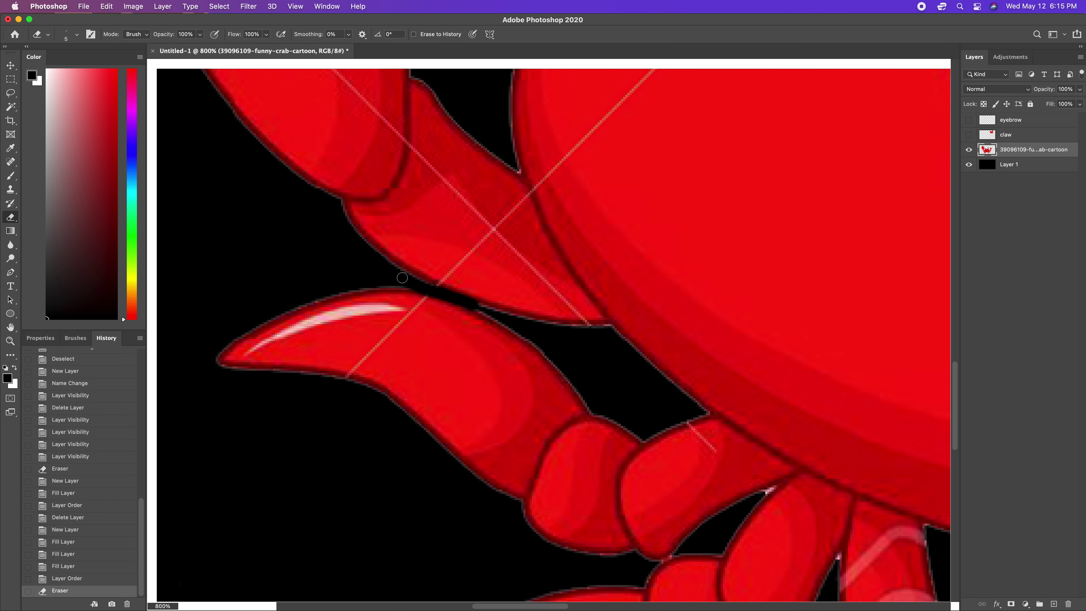
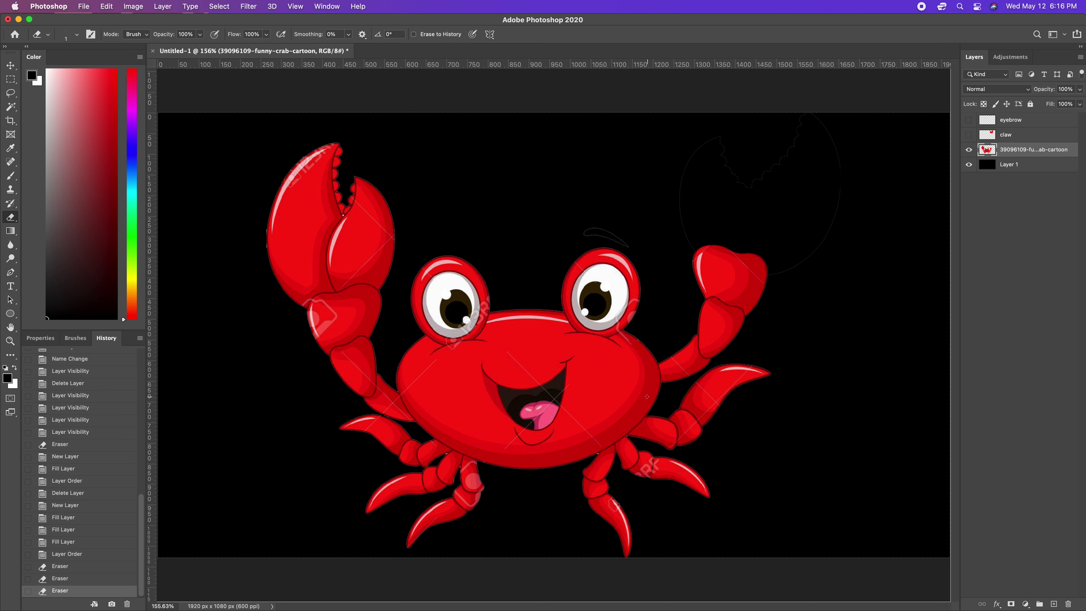
Step: Toggle the claw layer's visibility to compare the crab with and without it, leaving the claw shown
{"action": "left_click", "coordinate": [969, 135]}
{"action": "left_click", "coordinate": [969, 135]}
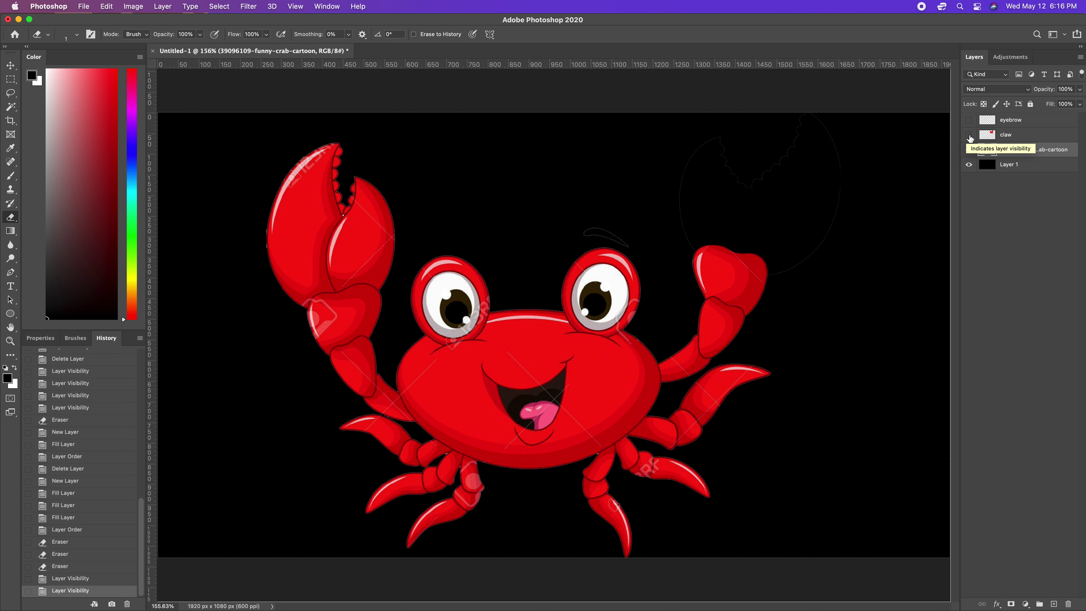
{"action": "left_click", "coordinate": [969, 134]}
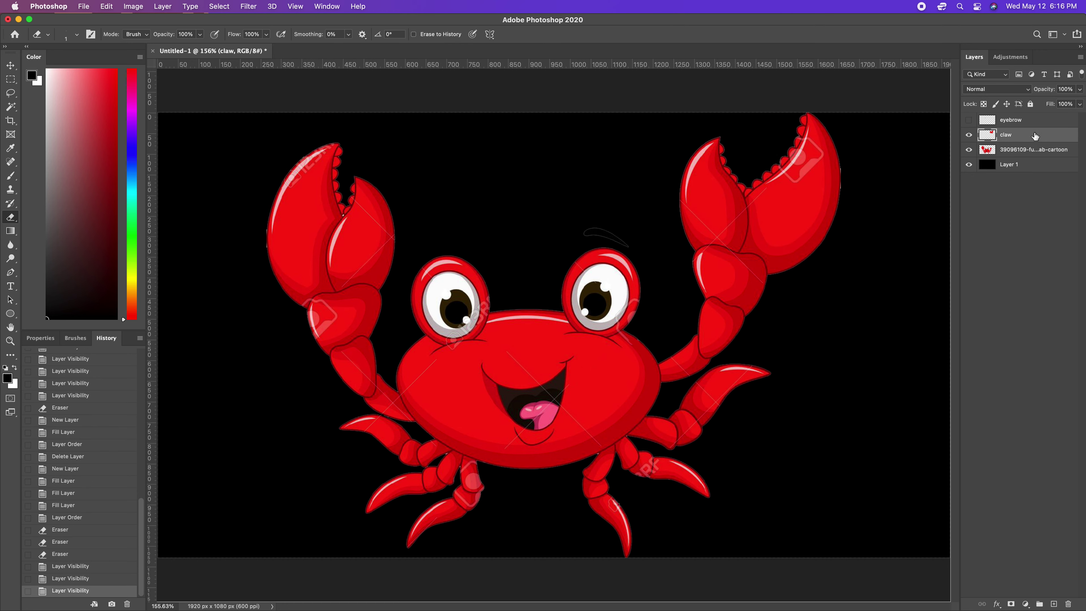
Step: Hide and delete the black-filled layer, and undo both changes
{"action": "left_click", "coordinate": [969, 166]}
{"action": "left_click", "coordinate": [1057, 172]}
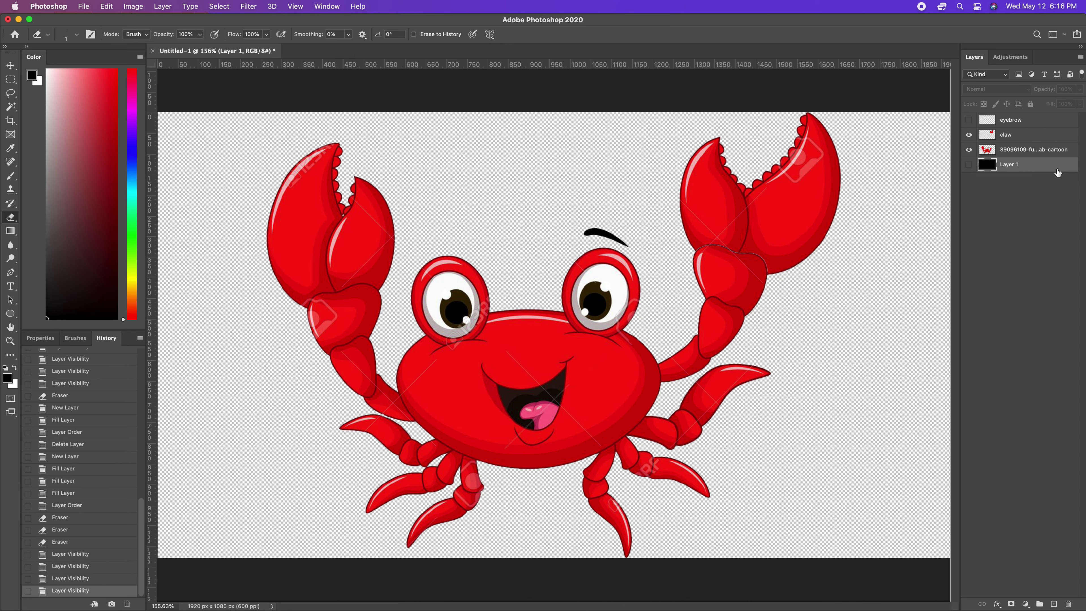
{"action": "key", "text": "BackSpace"}
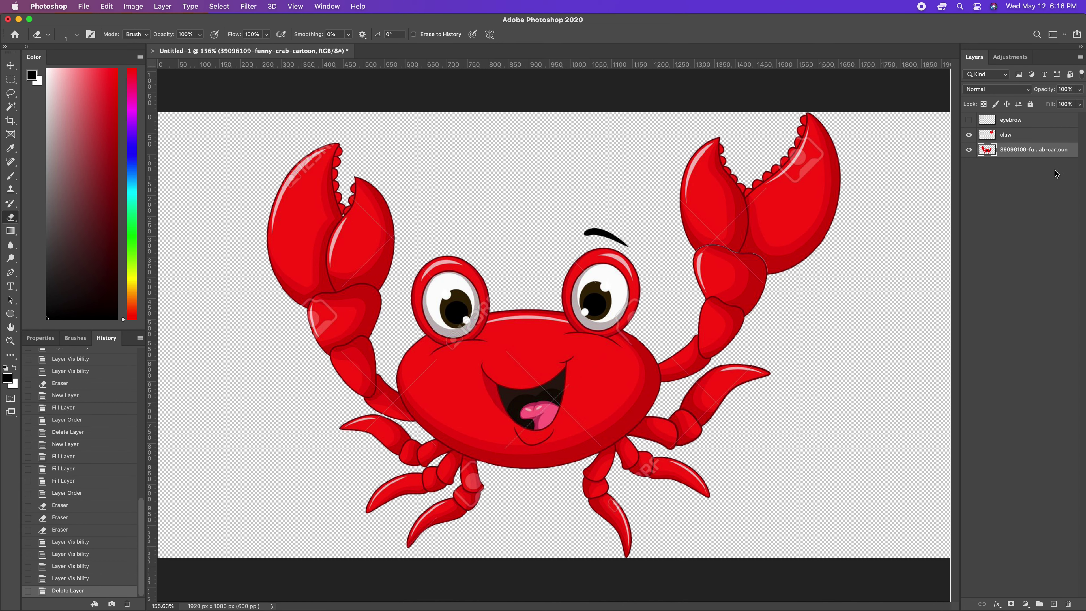
{"action": "key", "text": "super+z"}
{"action": "key", "text": "super+z"}
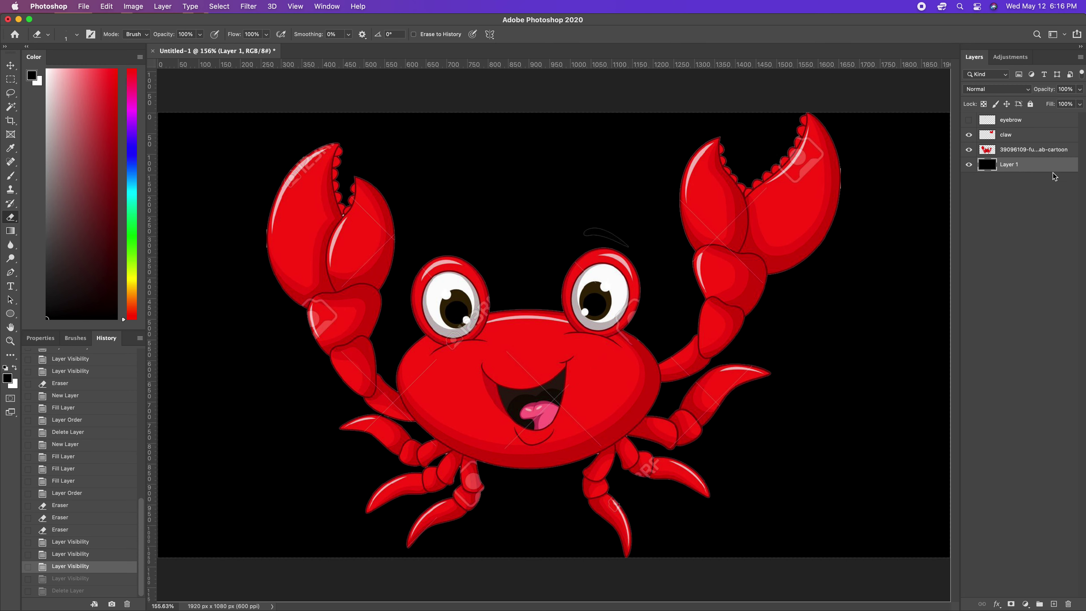
{"action": "double_click", "coordinate": [1034, 167]}
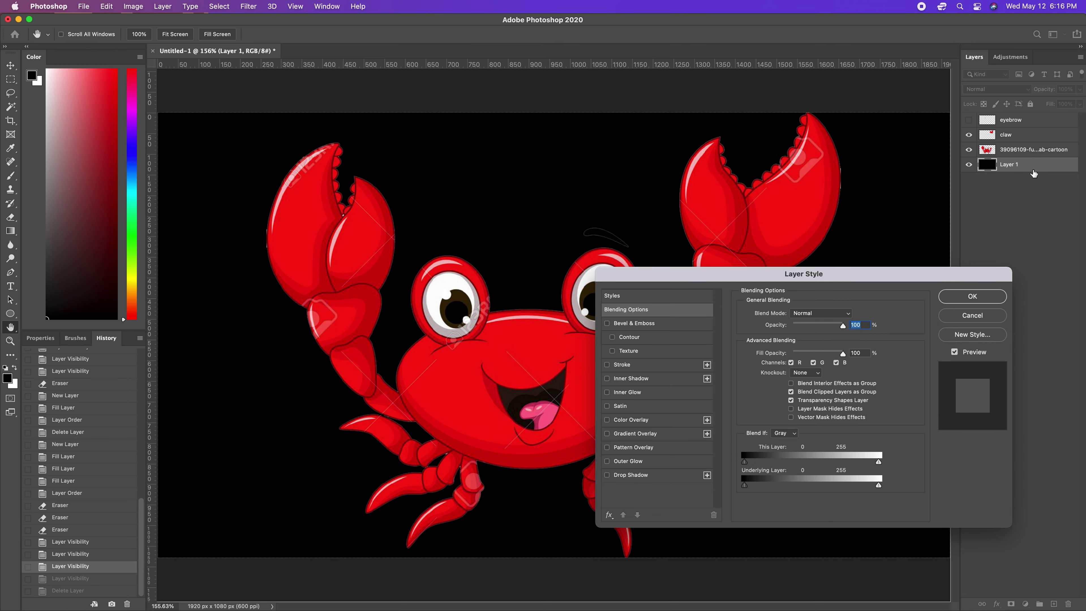
{"action": "key", "text": "Escape"}
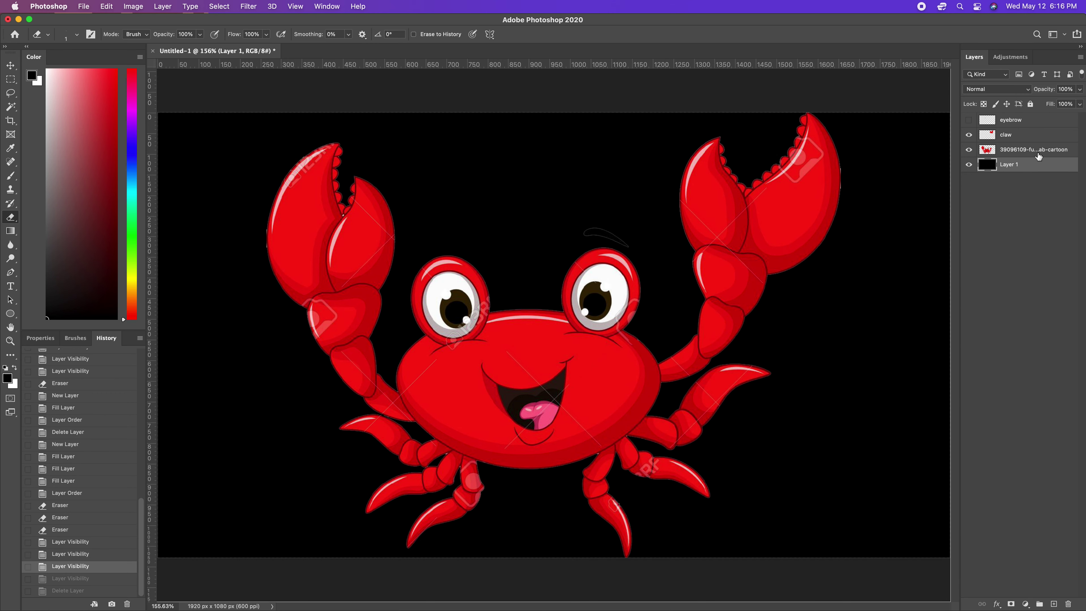
{"action": "left_click", "coordinate": [1037, 151]}
{"action": "left_click", "coordinate": [1028, 134]}
{"action": "left_click", "coordinate": [1027, 121]}
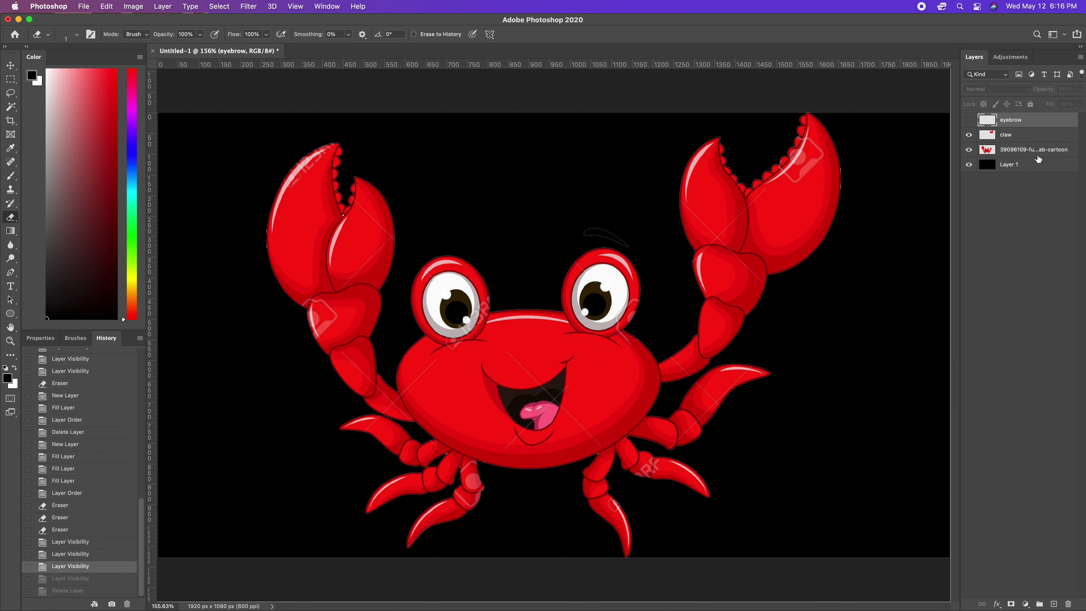
Step: Delete the black-filled layer and show the eyebrow layer
{"action": "left_click", "coordinate": [1026, 173]}
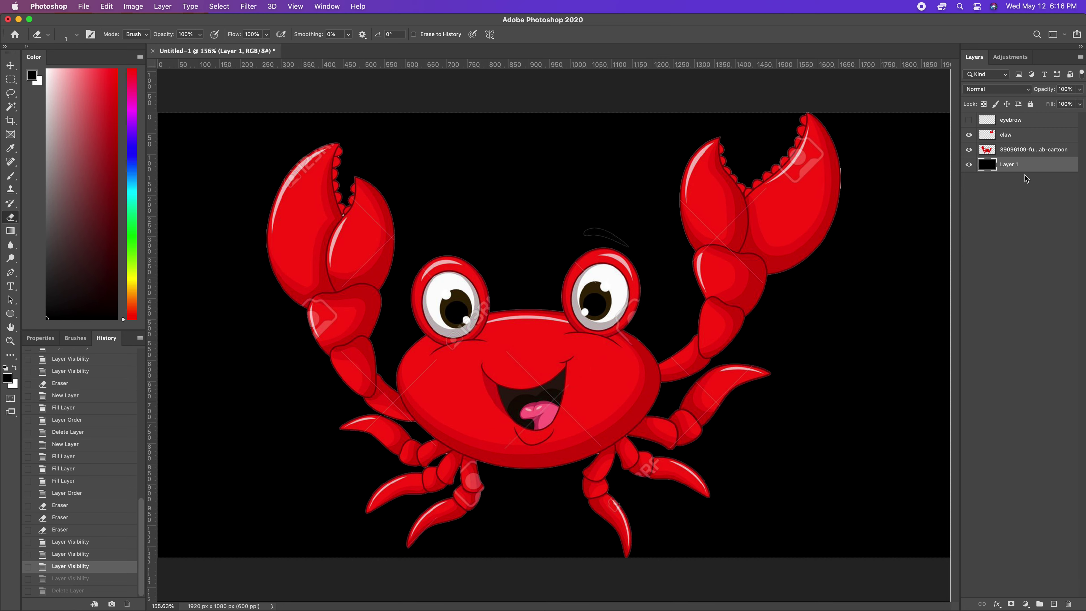
{"action": "key", "text": "Delete"}
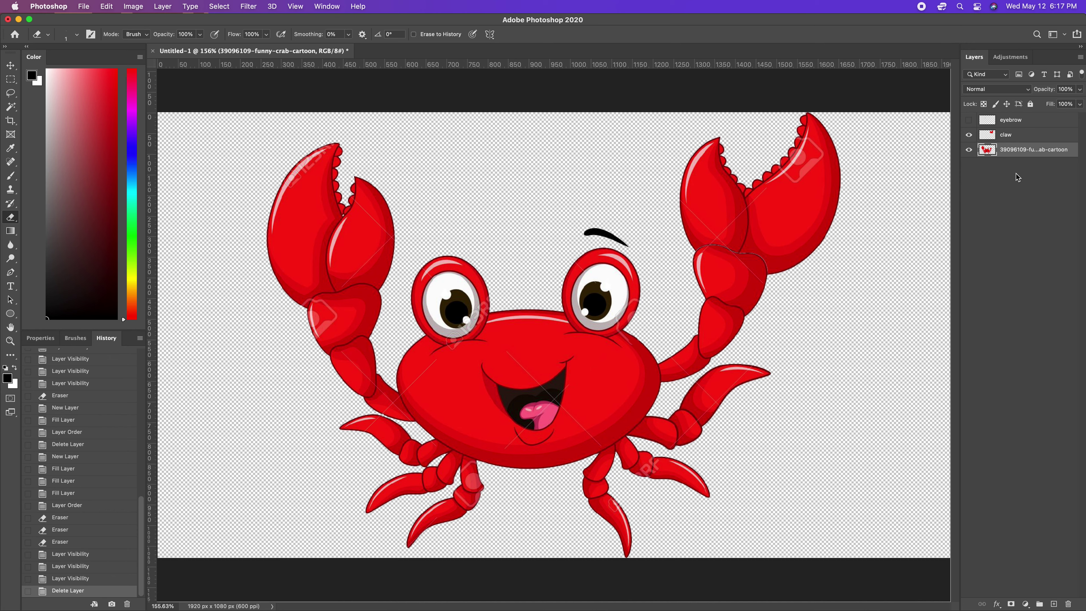
{"action": "left_click", "coordinate": [969, 120]}
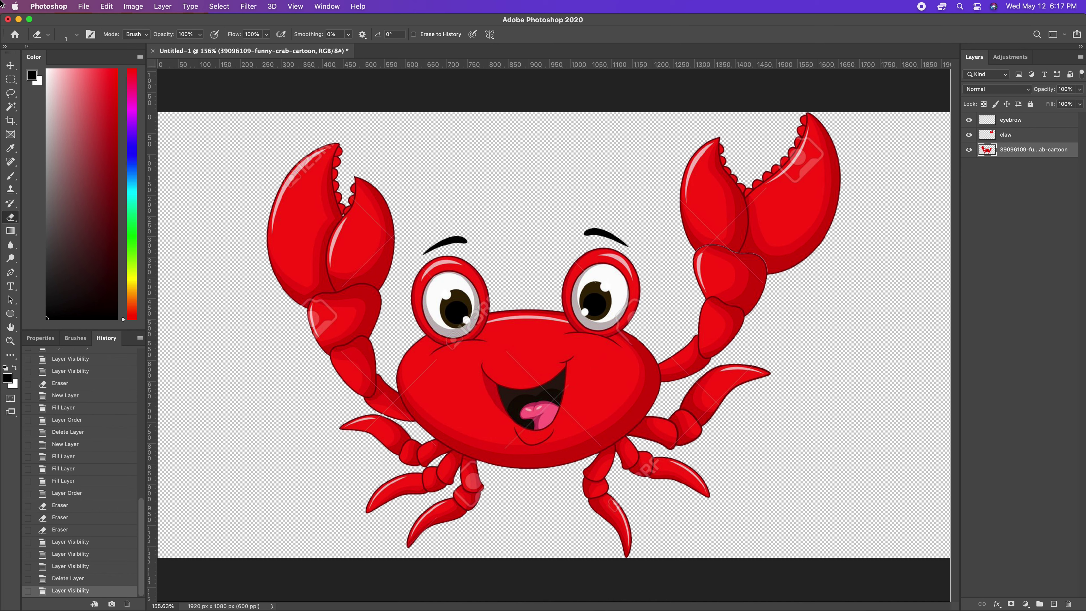
{"action": "left_click", "coordinate": [49, 6]}
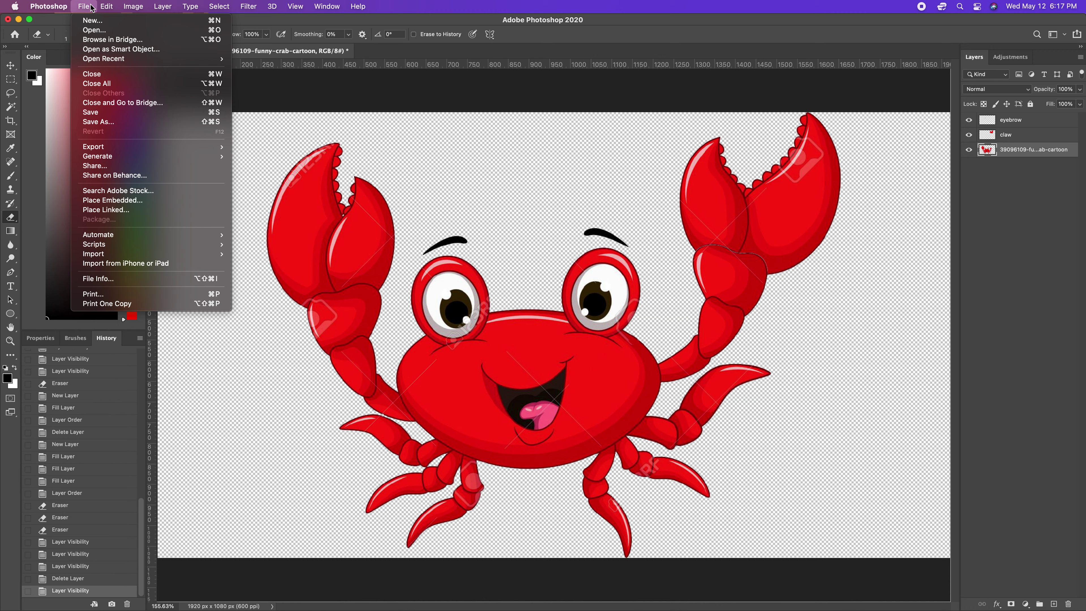
{"action": "left_click", "coordinate": [59, 5]}
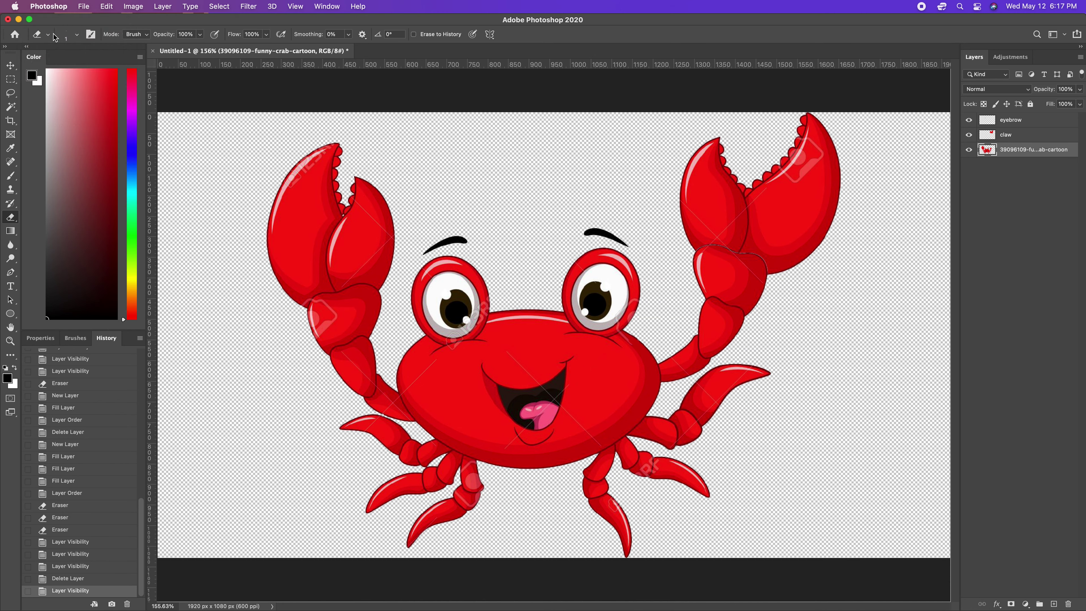
{"action": "left_click", "coordinate": [106, 6]}
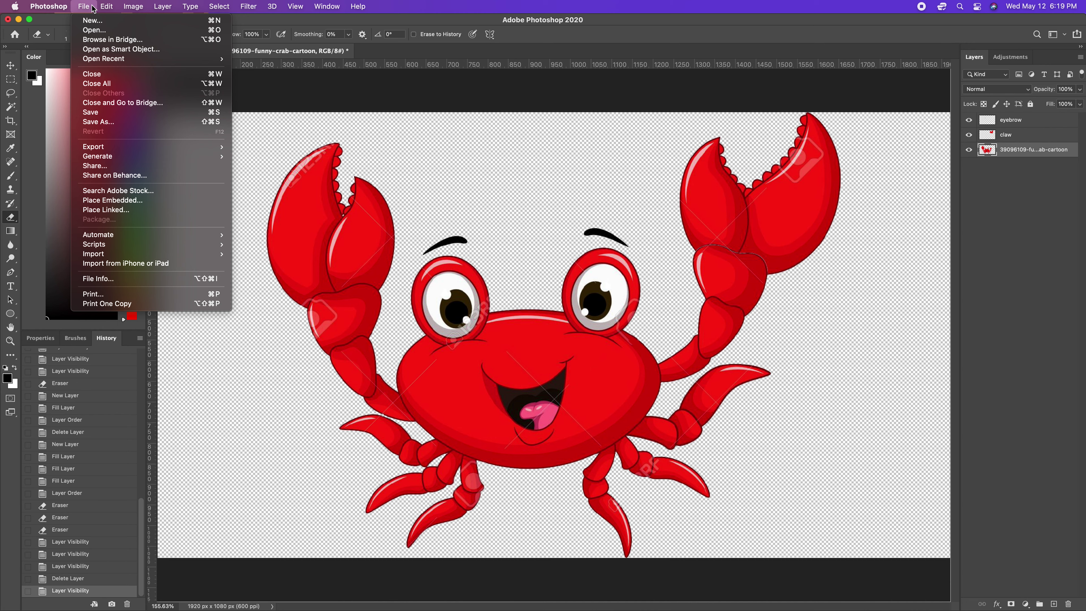
{"action": "mouse_move", "coordinate": [133, 6]}
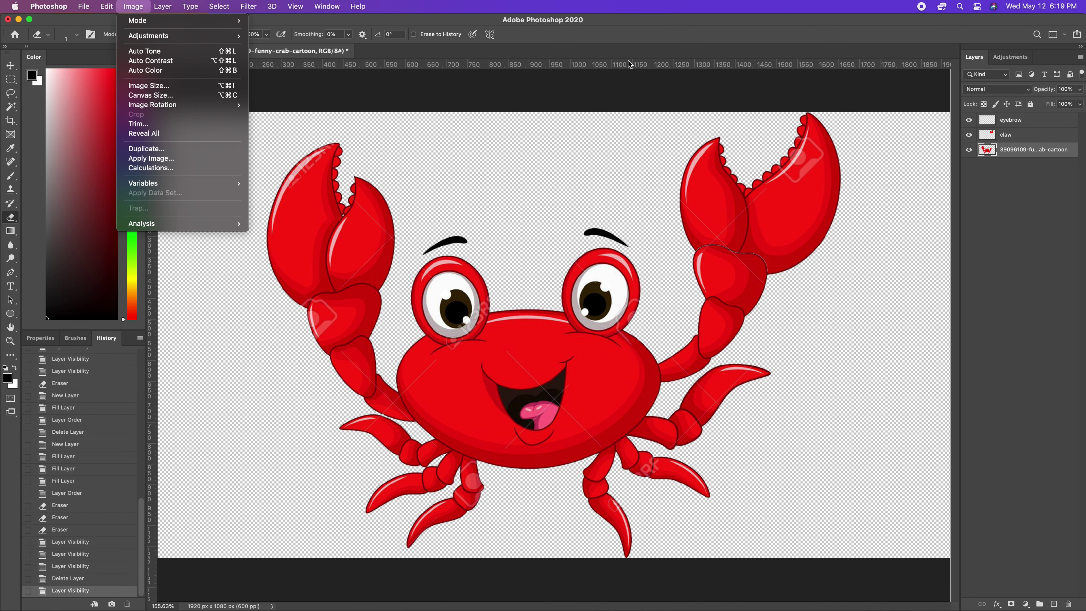
{"action": "left_click", "coordinate": [768, 164]}
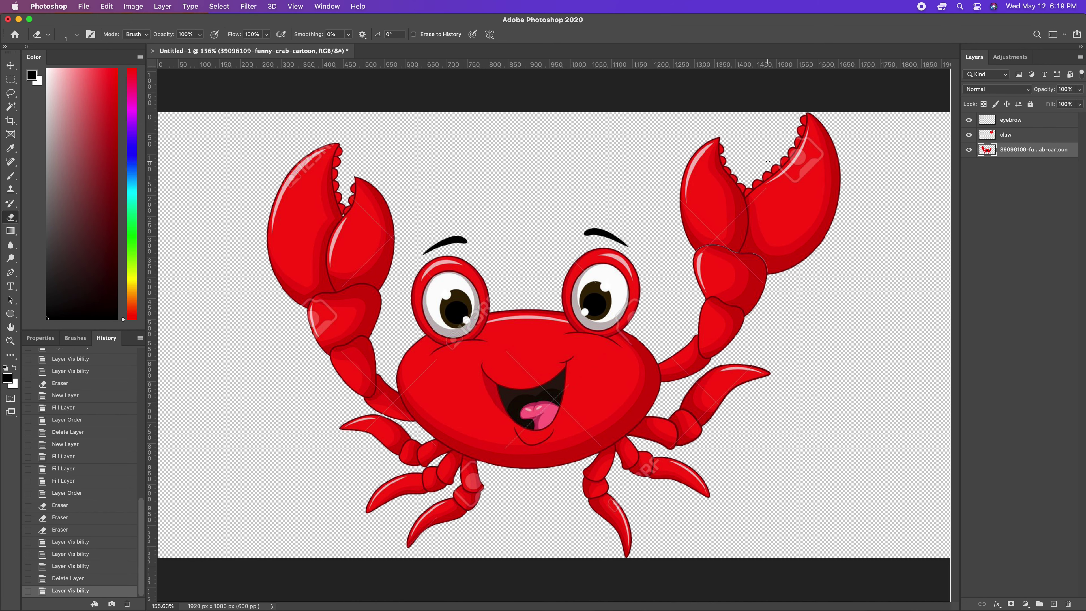